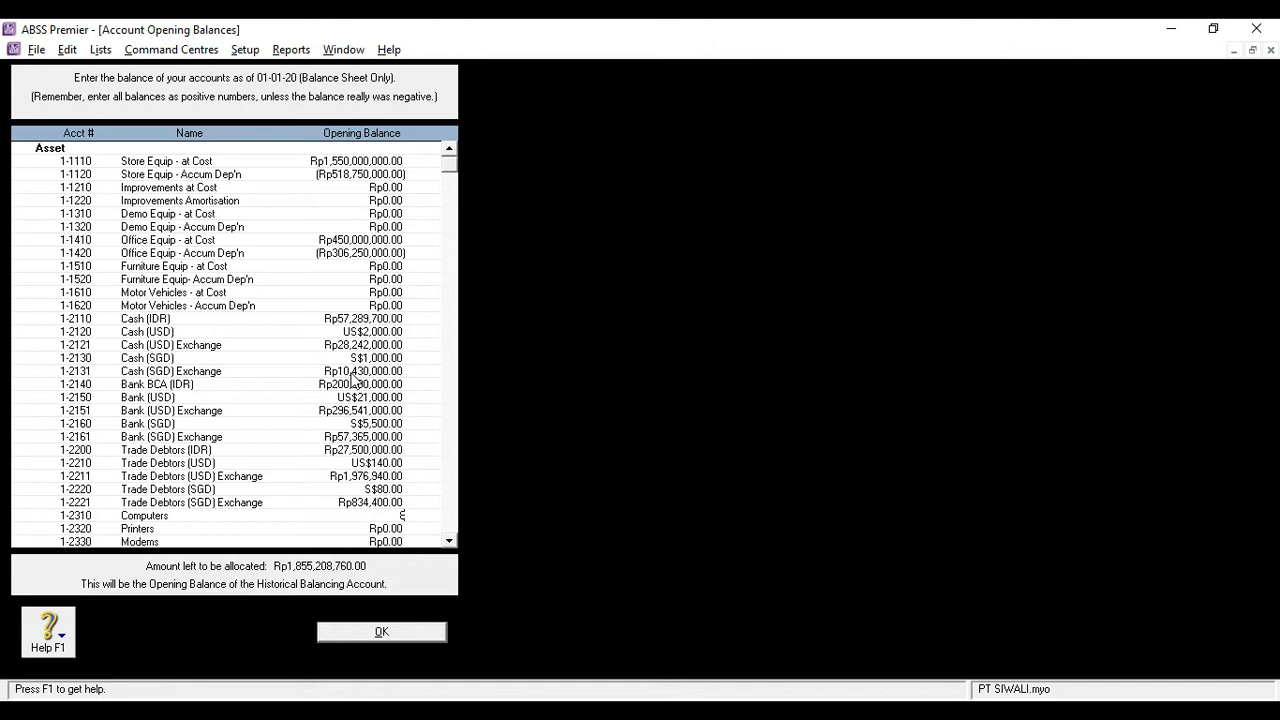
Enter opening balances of Rp83,716,000 for Computers and Rp6,175,000 for Printers
{"action": "type", "text": "6,00"}
{"action": "type", "text": "000"}
{"action": "key", "text": "Tab"}
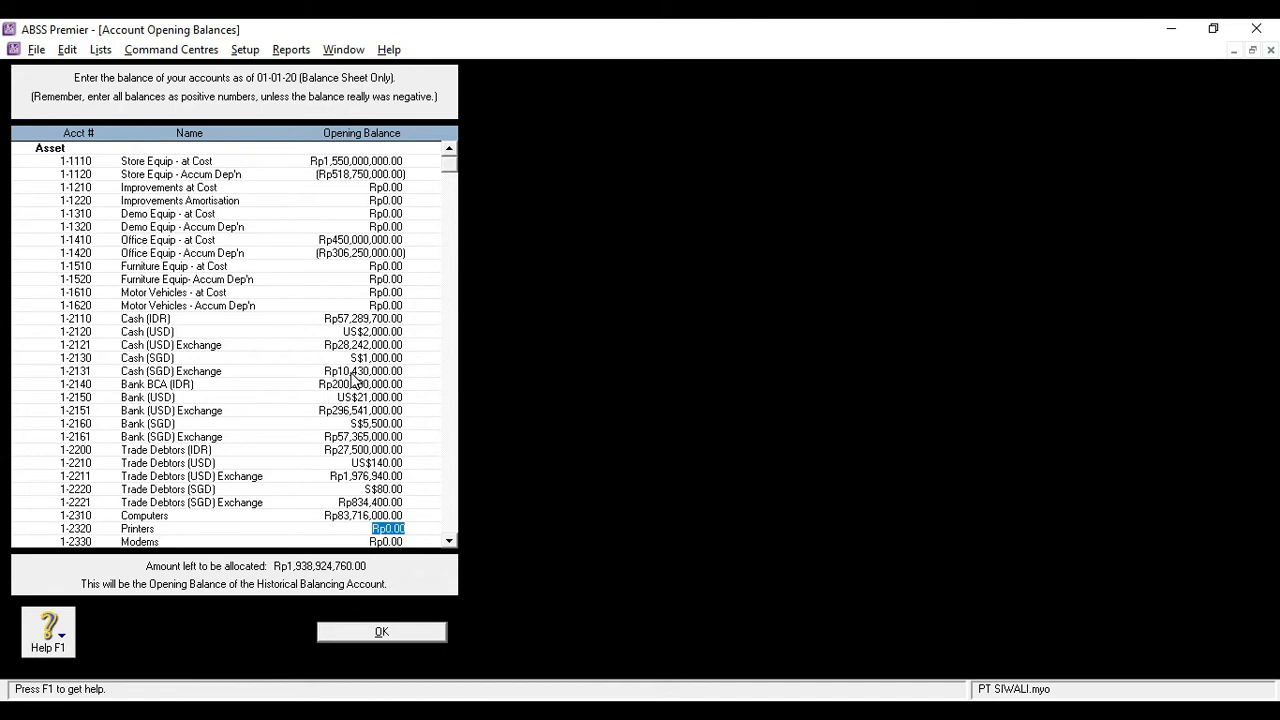
{"action": "type", "text": "6175000"}
{"action": "key", "text": "Tab"}
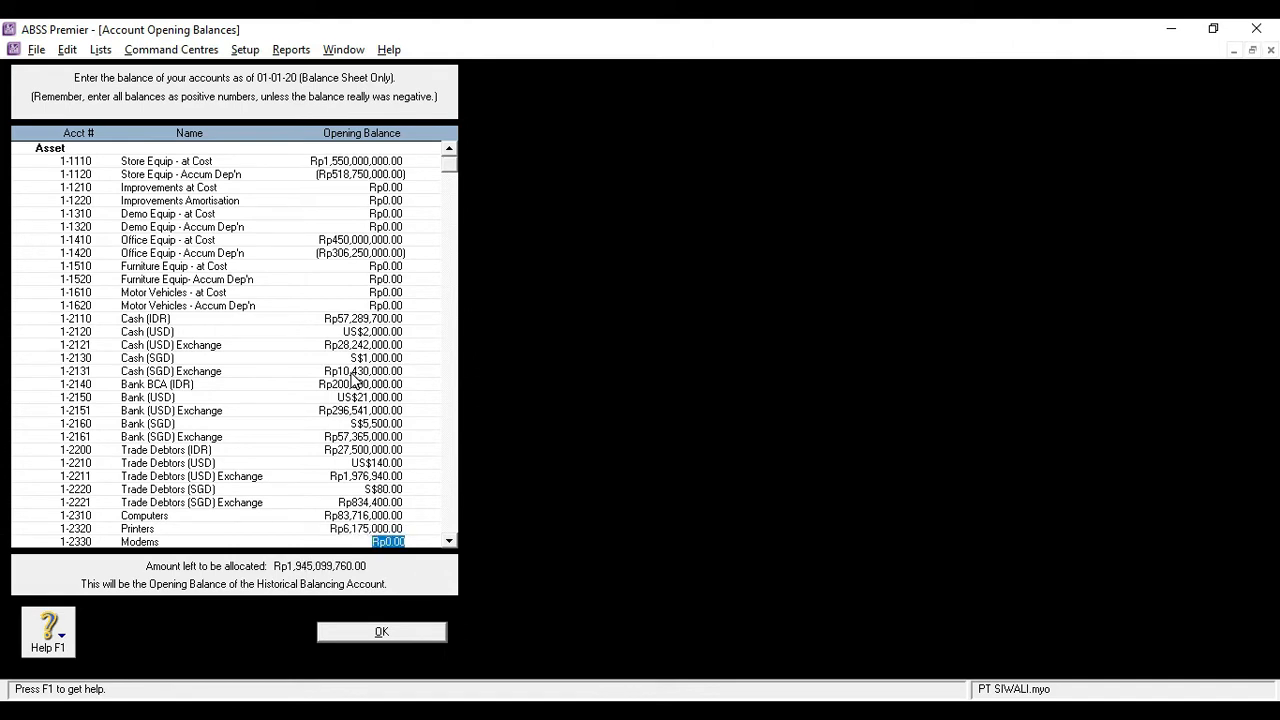
Set the Modems opening balance to Rp4,000,000 and move on to the liability accounts
{"action": "type", "text": "400000"}
{"action": "key", "text": "Tab"}
{"action": "key", "text": "Tab"}
{"action": "key", "text": "Tab"}
{"action": "key", "text": "Tab"}
{"action": "key", "text": "Tab"}
{"action": "key", "text": "Tab"}
{"action": "key", "text": "Tab"}
{"action": "key", "text": "Tab"}
{"action": "key", "text": "Tab"}
{"action": "key", "text": "Tab"}
{"action": "key", "text": "Tab"}
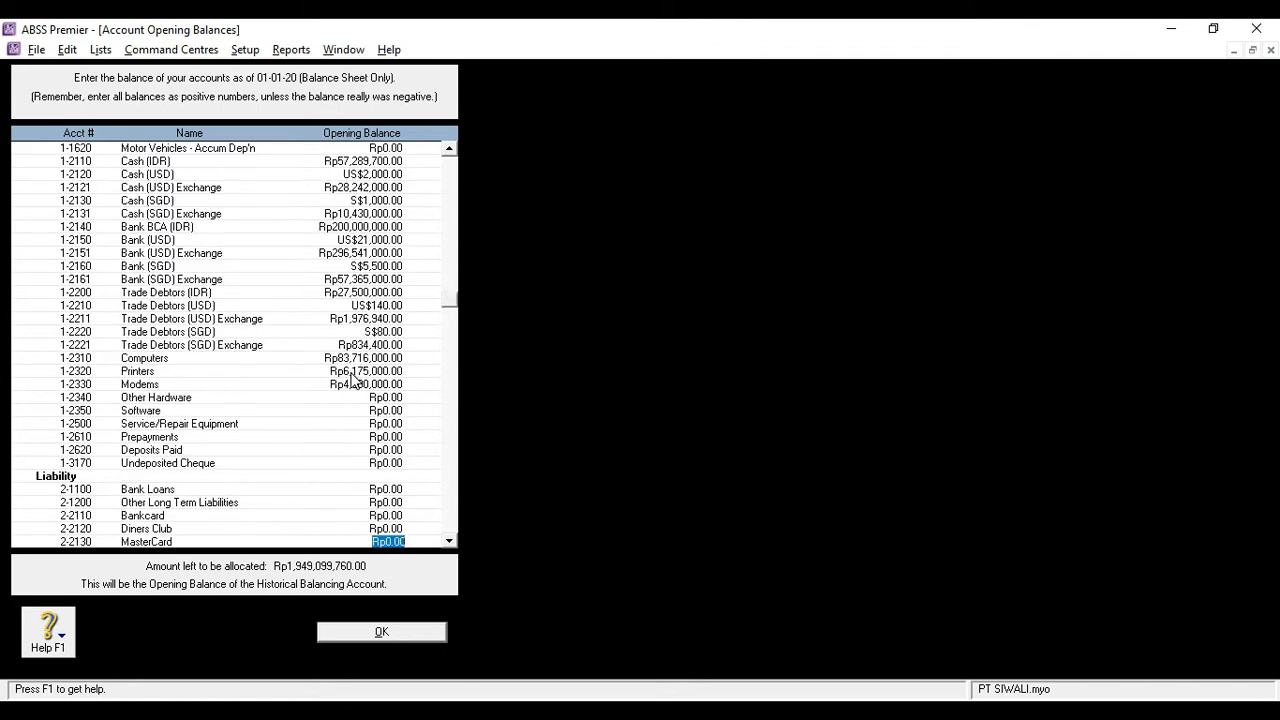
Consult the trial balance and normal-balance slides in the presentation, and set the Trade Creditors (IDR) opening balance in ABSS Premier to Rp1,000,000
{"action": "key", "text": "alt+Tab"}
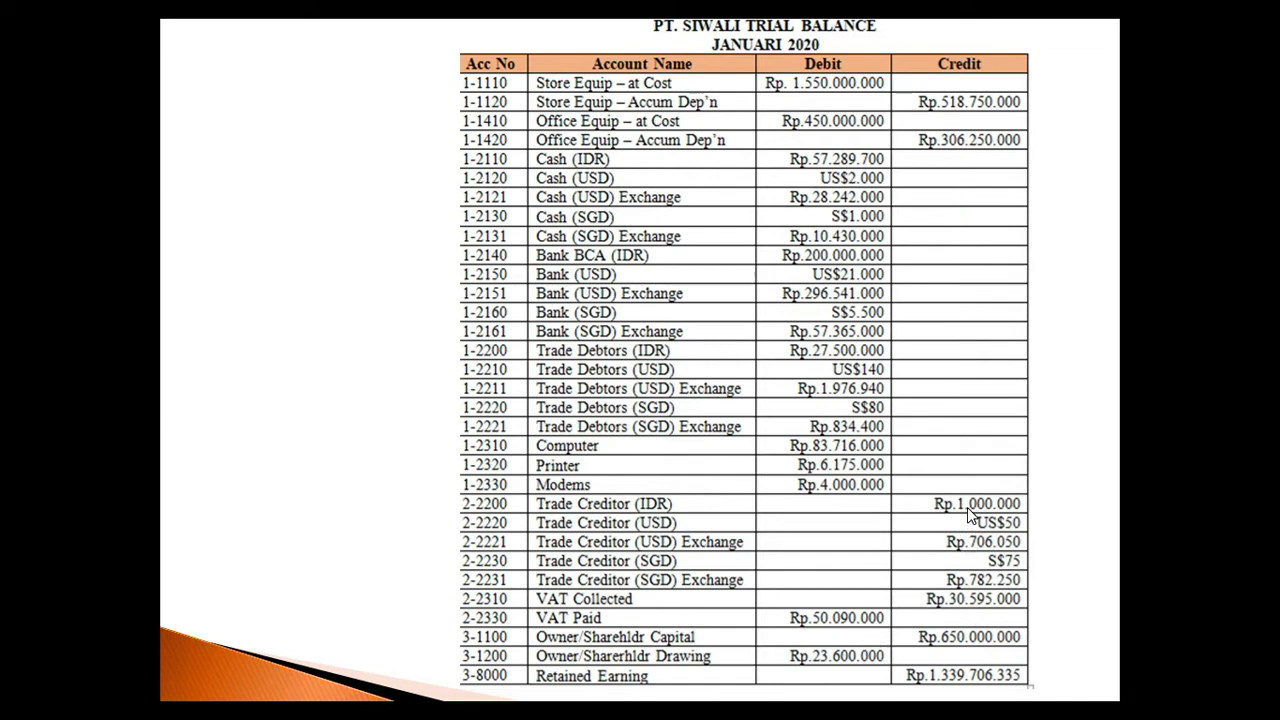
{"action": "left_click", "coordinate": [967, 510]}
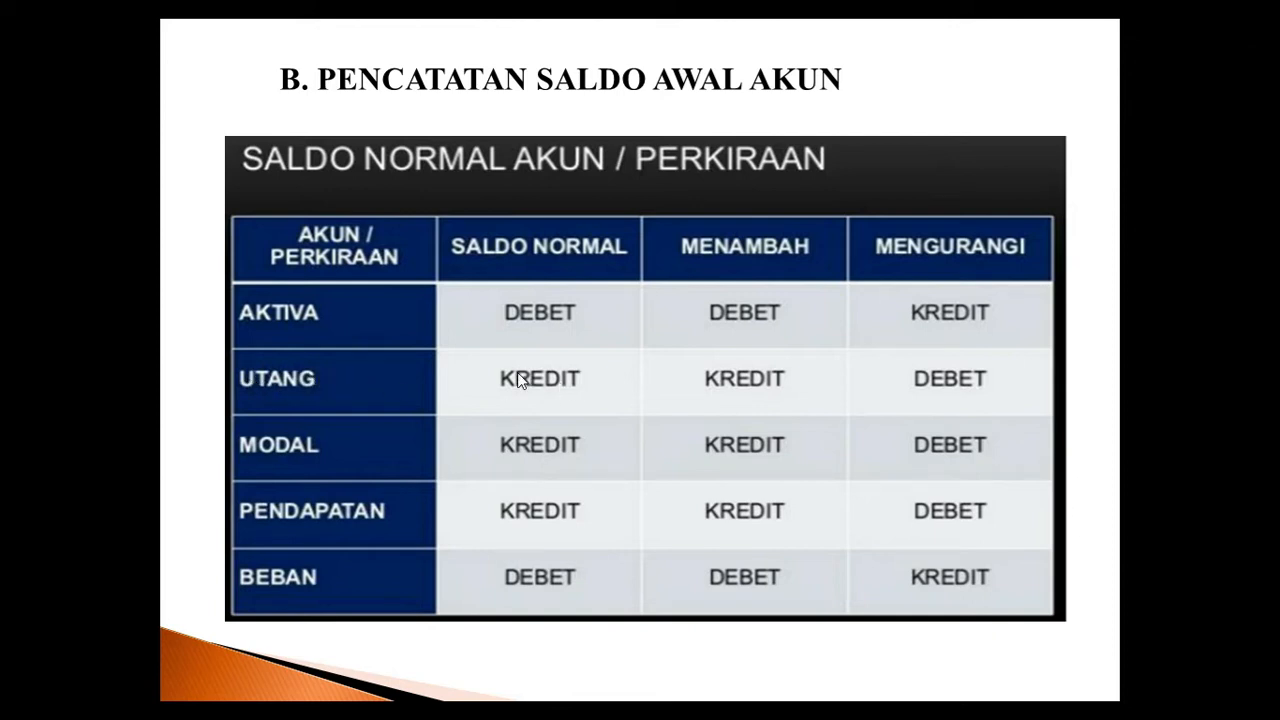
{"action": "left_click", "coordinate": [555, 386]}
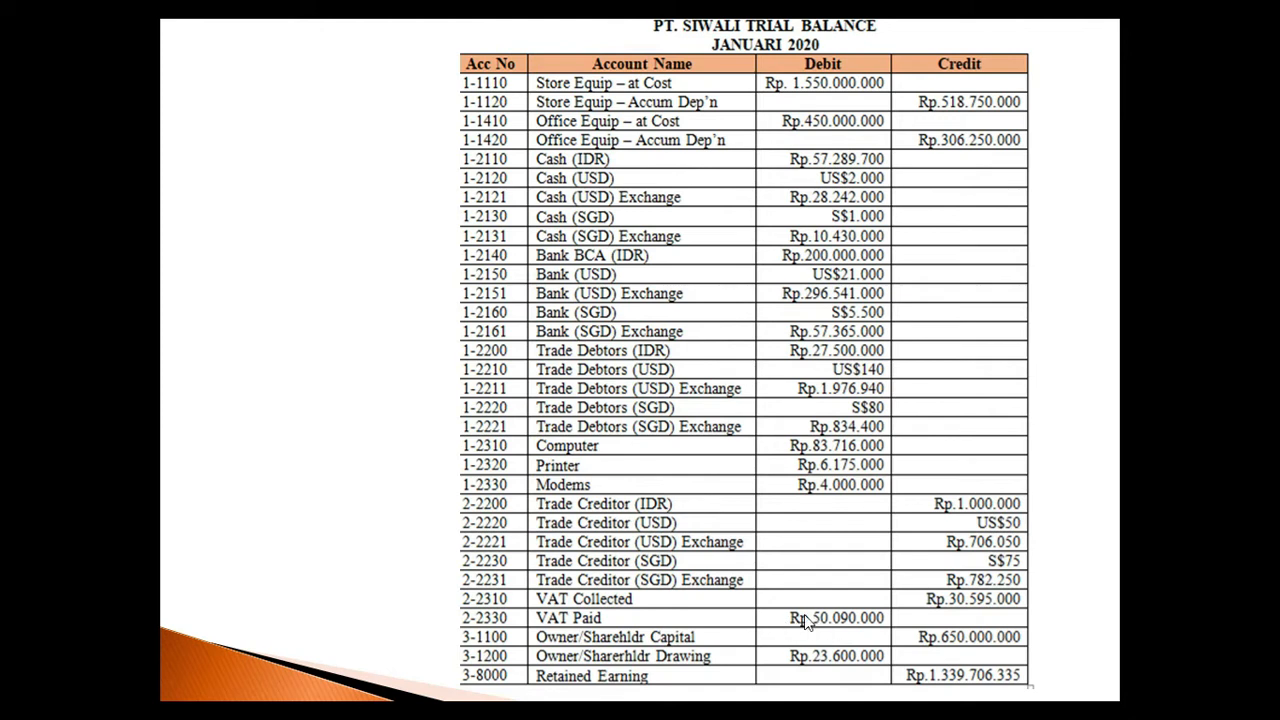
{"action": "key", "text": "alt+Tab"}
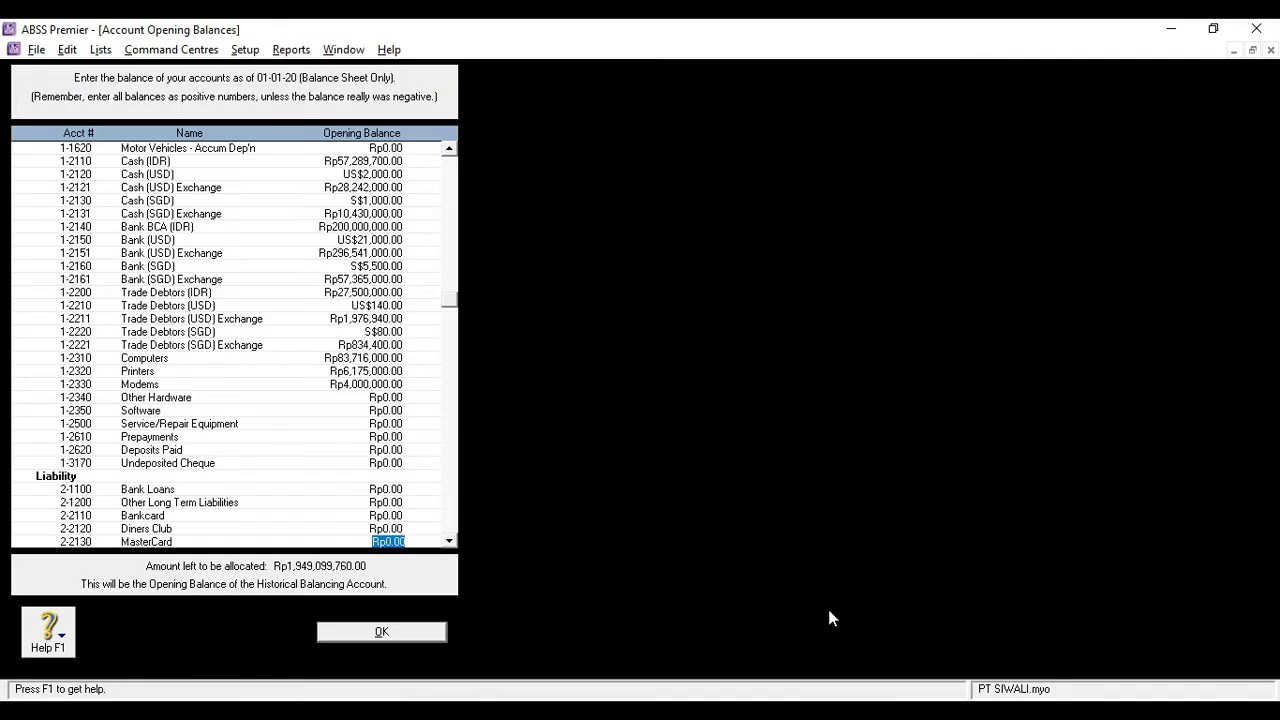
{"action": "key", "text": "Tab"}
{"action": "key", "text": "Tab"}
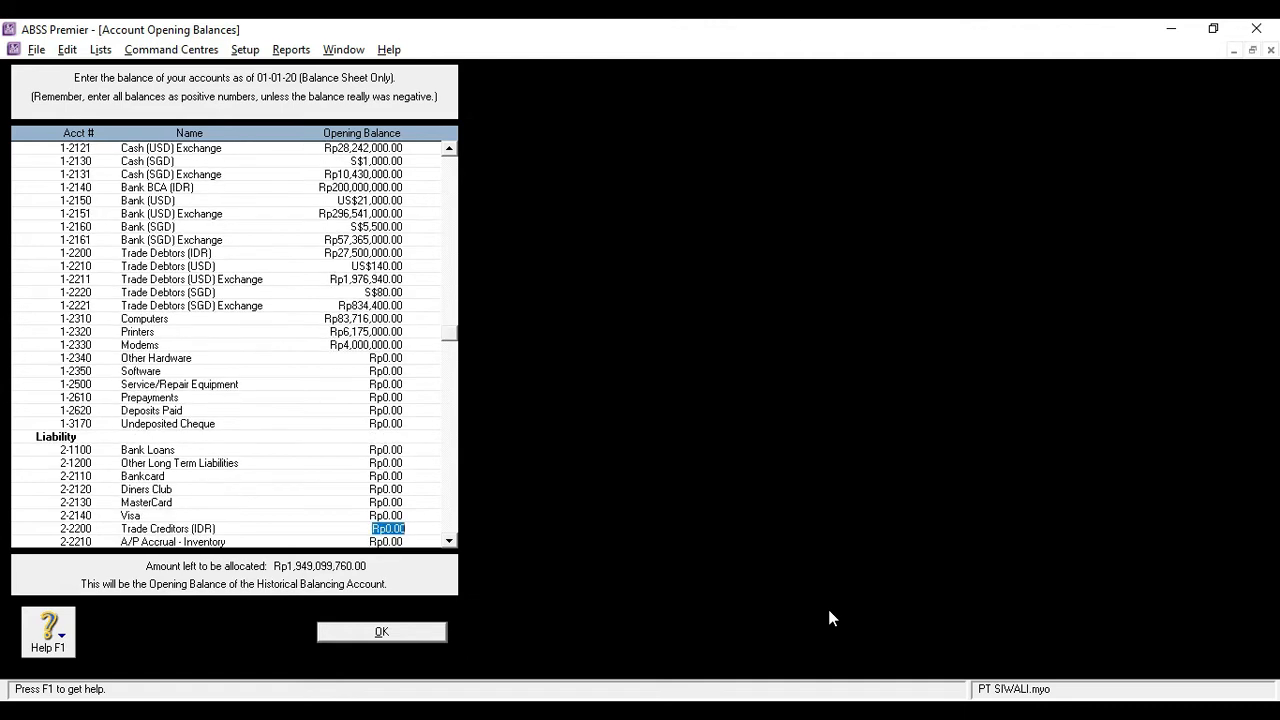
{"action": "type", "text": "1,000,0"}
{"action": "type", "text": "00000"}
{"action": "key", "text": "Tab"}
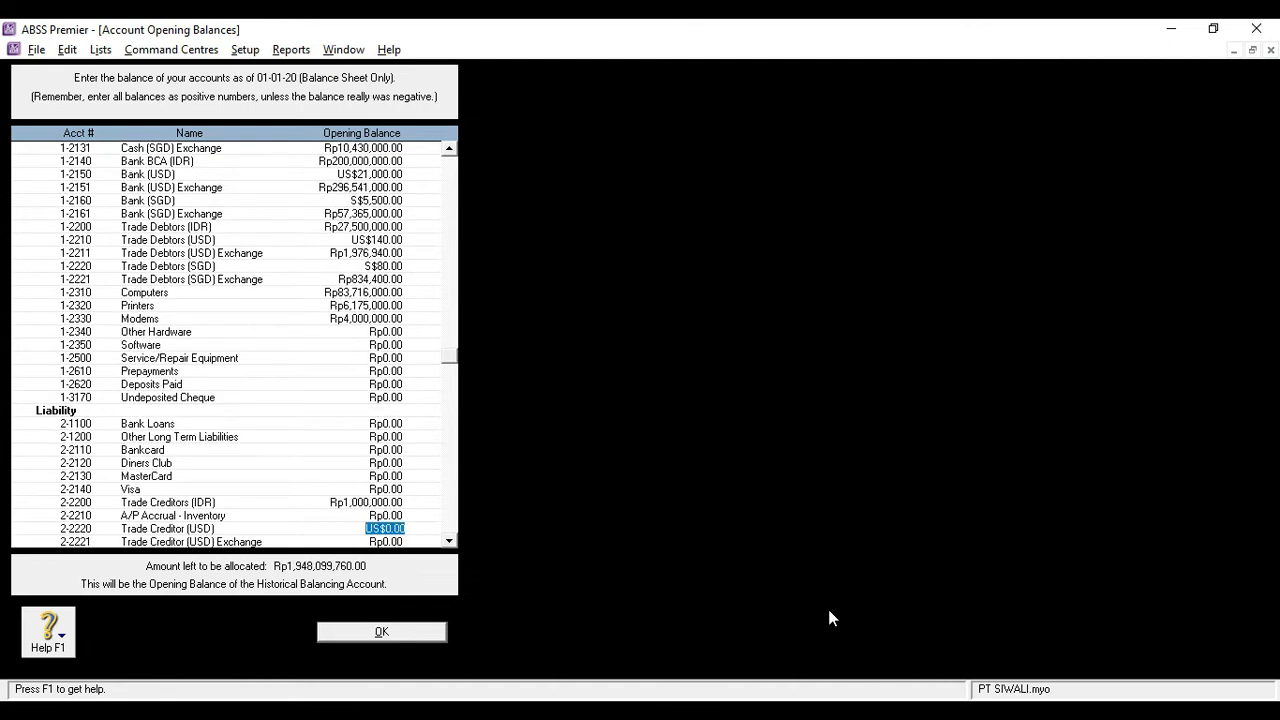
Enter US$50 for Trade Creditor (USD) and S$75 for Trade Creditor (SGD), accepting the calculated exchange balances
{"action": "type", "text": "50"}
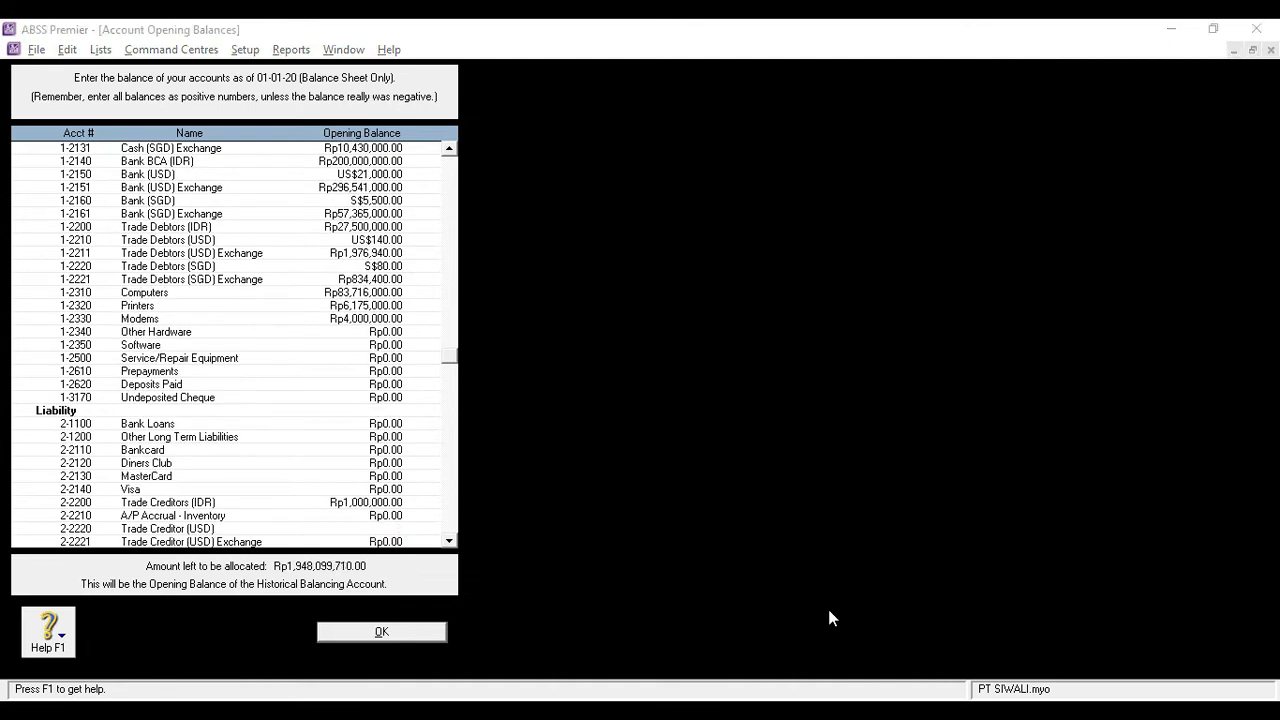
{"action": "key", "text": "Tab"}
{"action": "key", "text": "Return"}
{"action": "key", "text": "Return"}
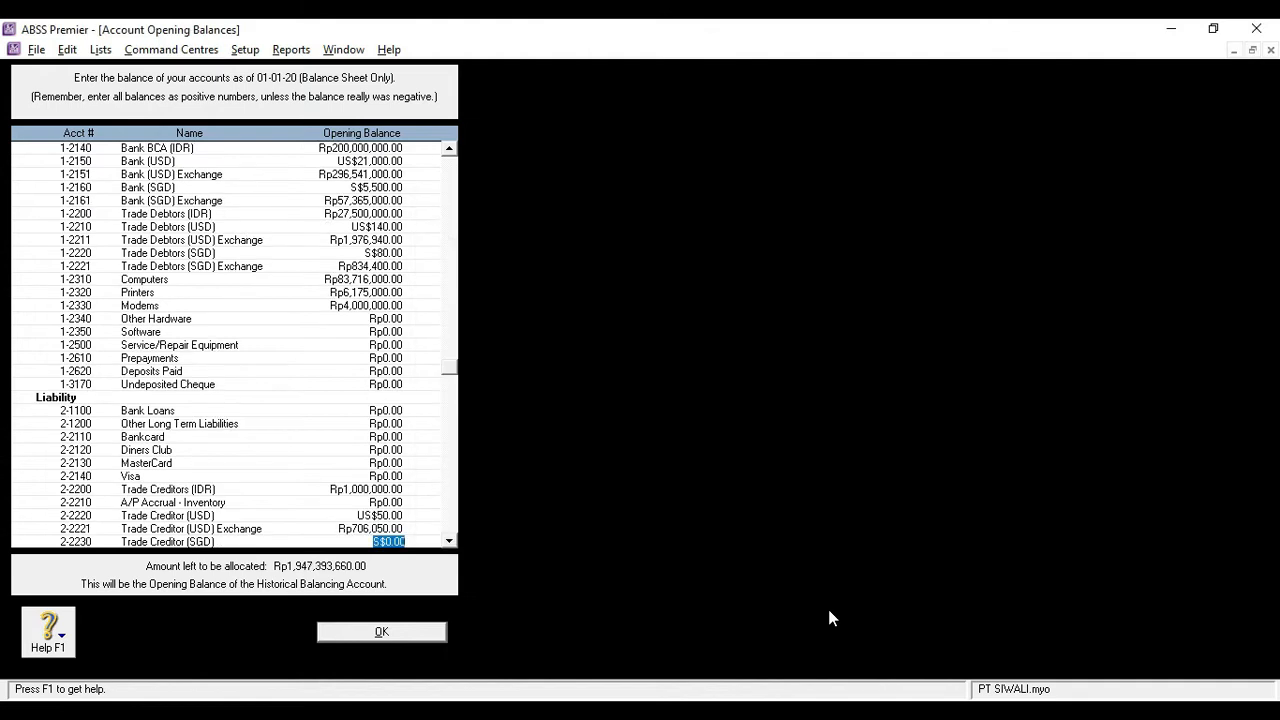
{"action": "type", "text": "75"}
{"action": "key", "text": "Tab"}
{"action": "key", "text": "Return"}
{"action": "key", "text": "Return"}
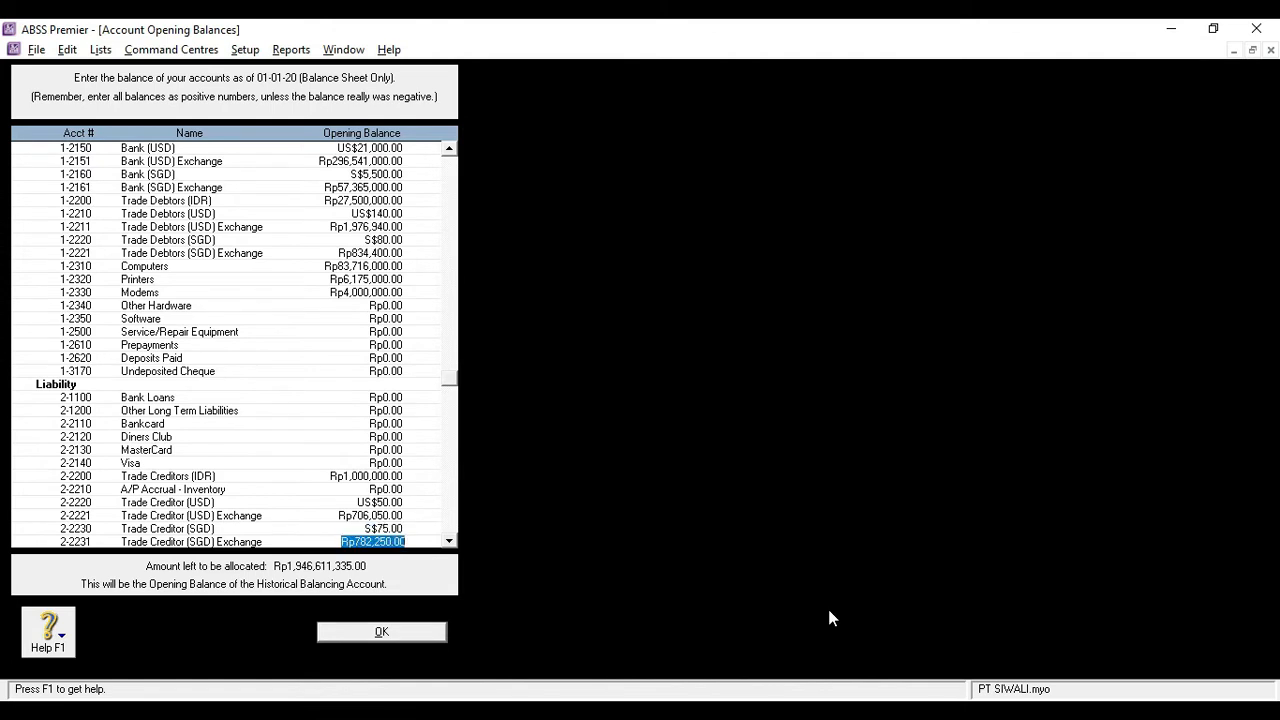
Set the opening balances of VAT Collected to Rp30,595,000 and VAT Paid to -Rp50,090,000, and advance to the equity accounts
{"action": "key", "text": "Tab"}
{"action": "type", "text": "30595000"}
{"action": "key", "text": "Tab"}
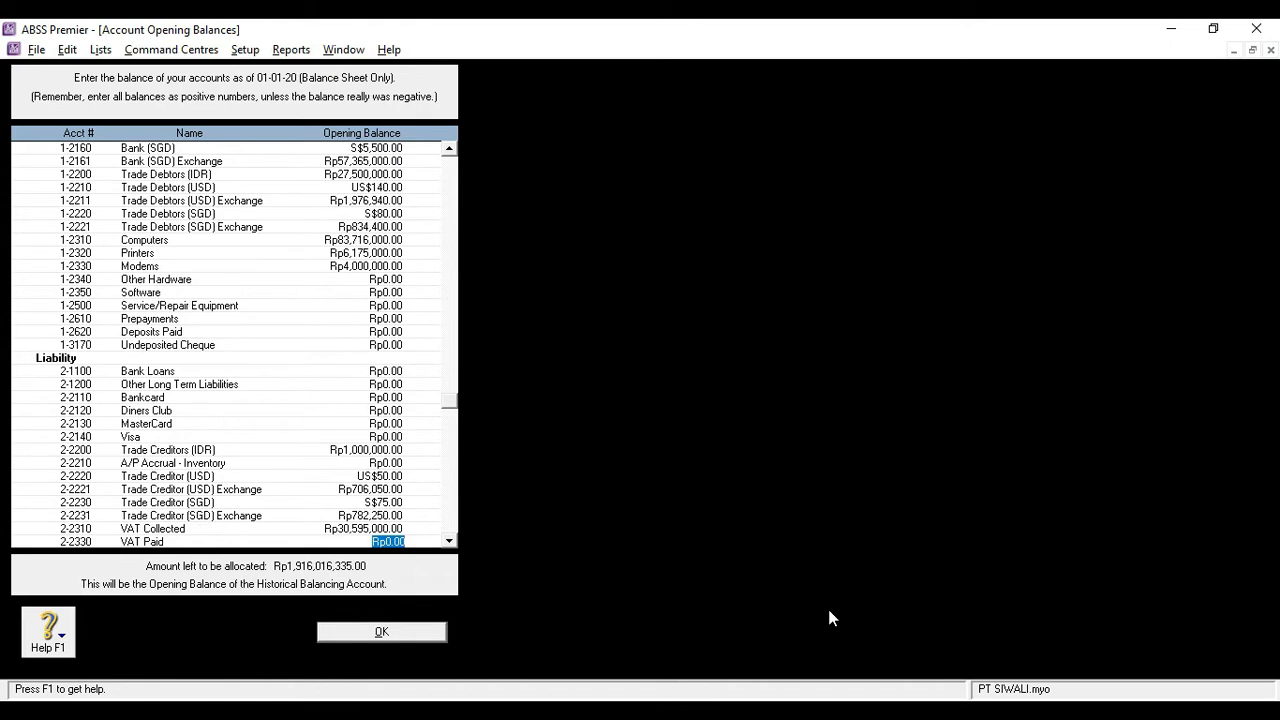
{"action": "key", "text": "BackSpace"}
{"action": "type", "text": "-50050000"}
{"action": "key", "text": "Tab"}
{"action": "key", "text": "Tab"}
{"action": "key", "text": "Tab"}
{"action": "key", "text": "Tab"}
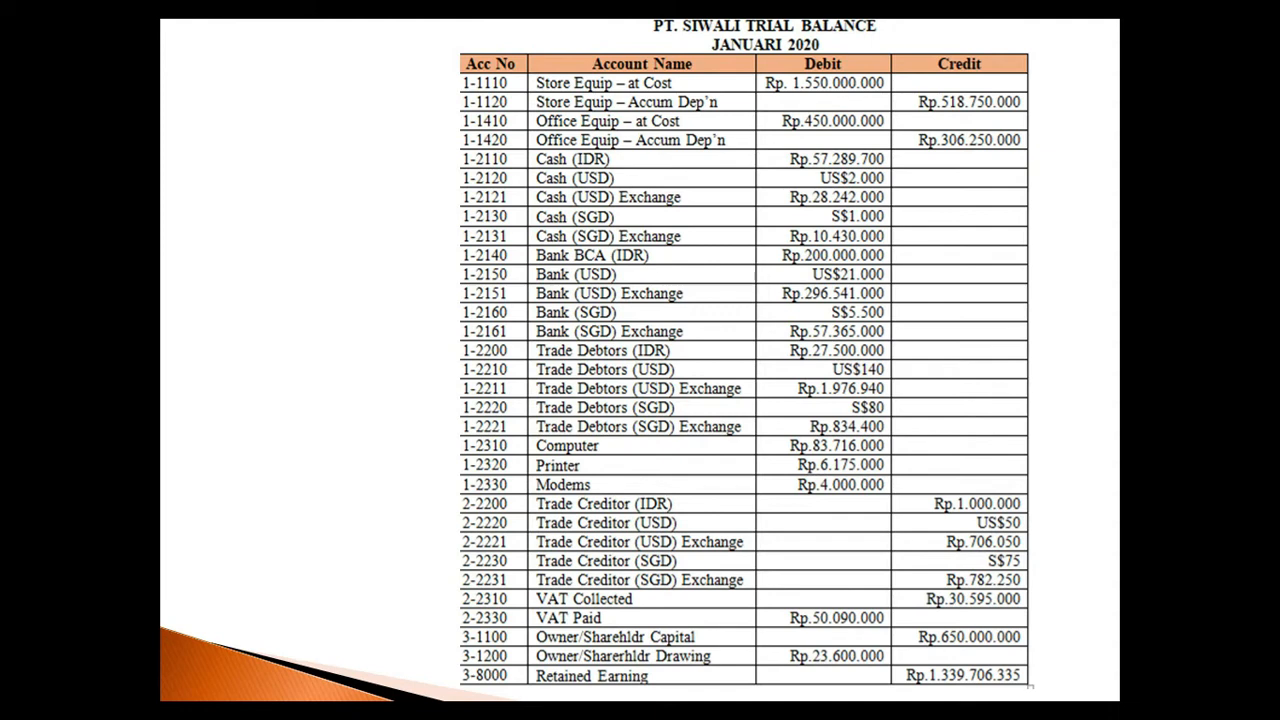
Check the normal balance of equity accounts on the slides, and set Owner/Sharehldr Capital in ABSS Premier to Rp650,000,000
{"action": "key", "text": "Left"}
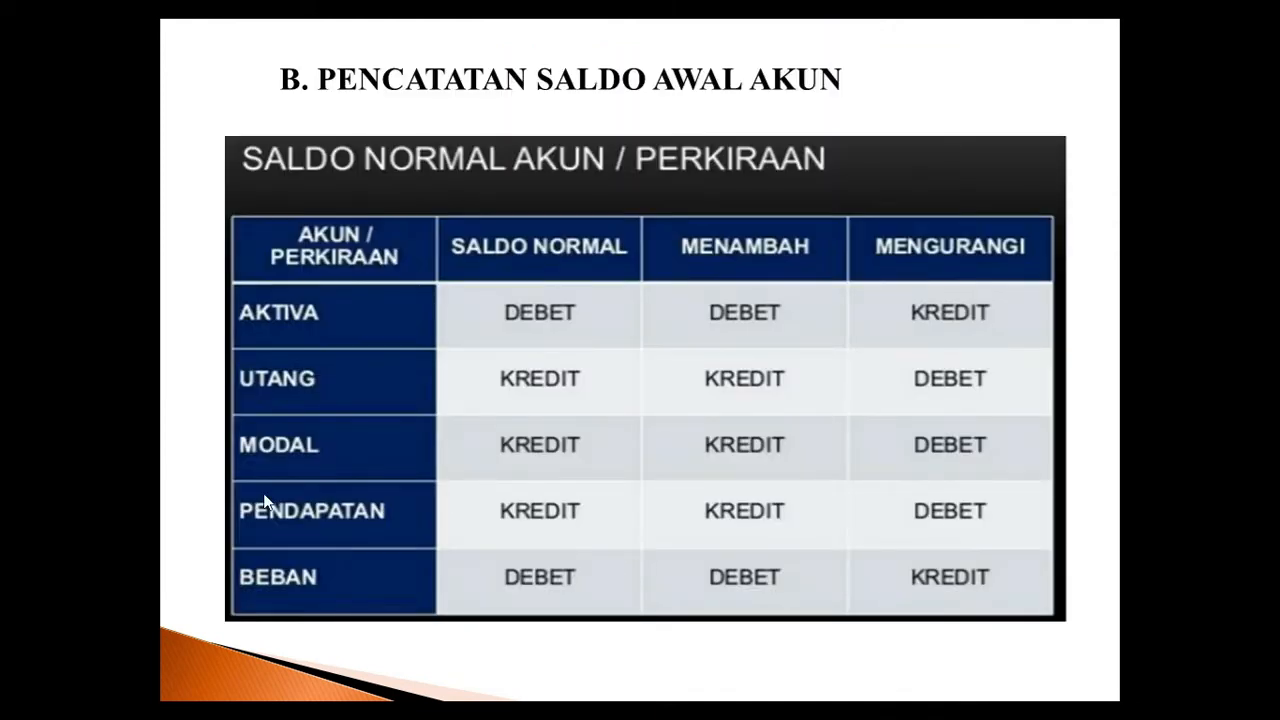
{"action": "left_click", "coordinate": [507, 444]}
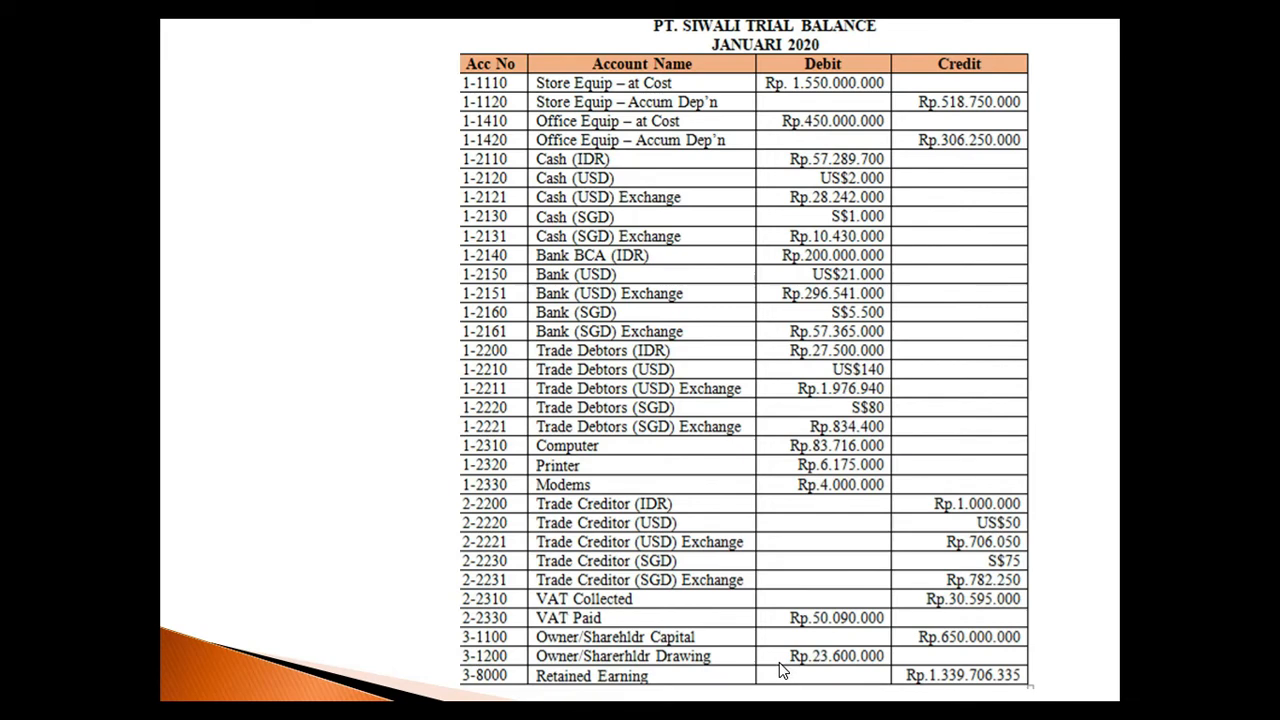
{"action": "key", "text": "alt+Tab"}
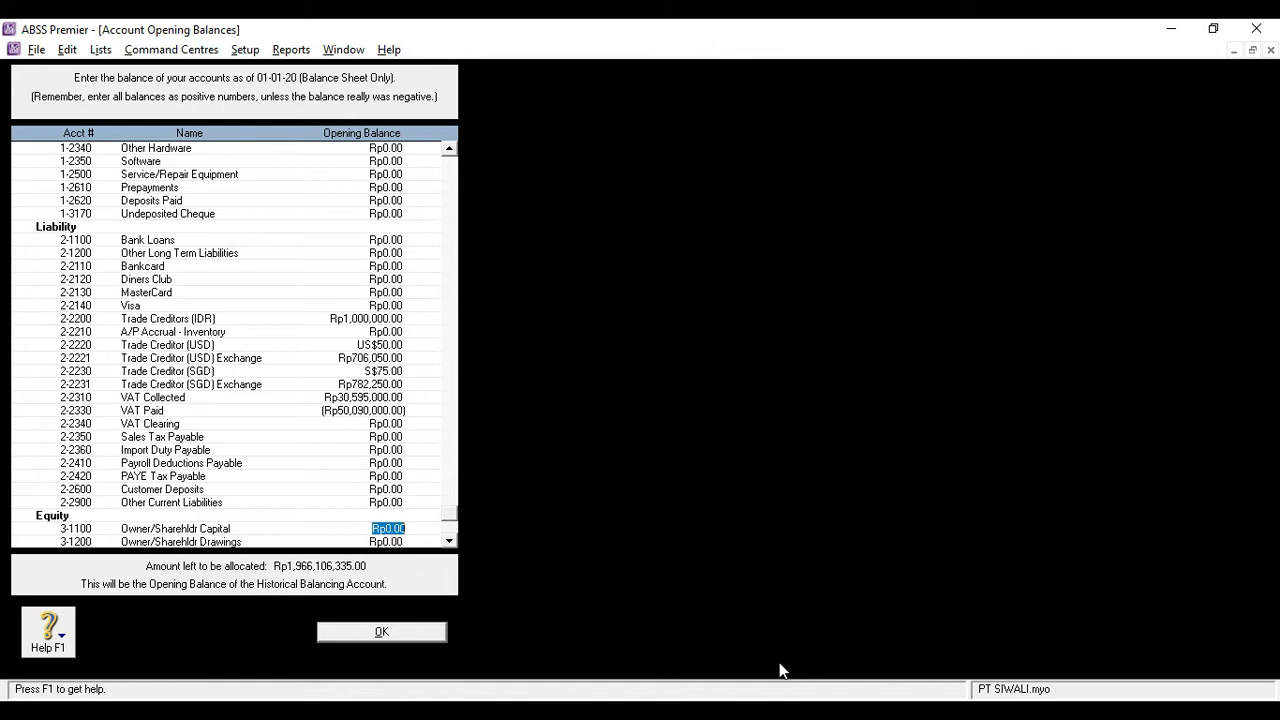
{"action": "type", "text": "6"}
{"action": "type", "text": "5"}
{"action": "type", "text": "0,"}
{"action": "type", "text": "000,000"}
{"action": "key", "text": "Tab"}
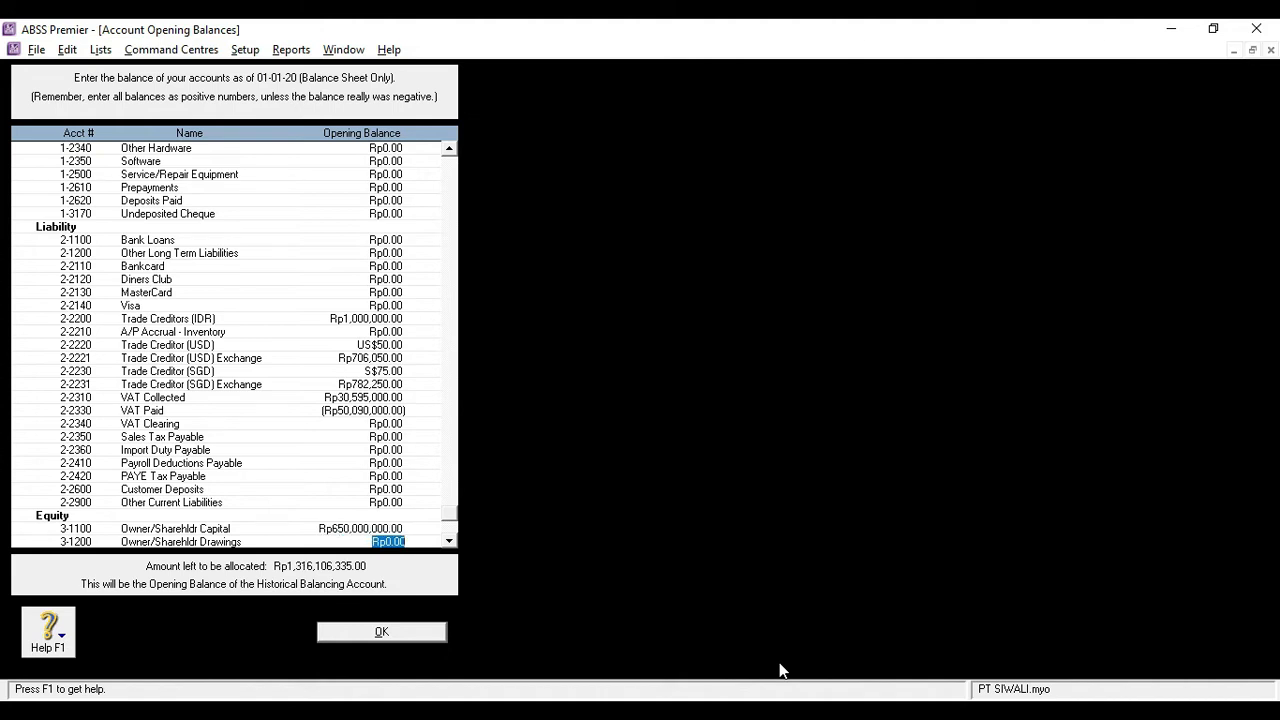
Set the Owner/Sharehldr Drawings opening balance to -Rp23,600,000
{"action": "type", "text": "-23600000"}
{"action": "key", "text": "Tab"}
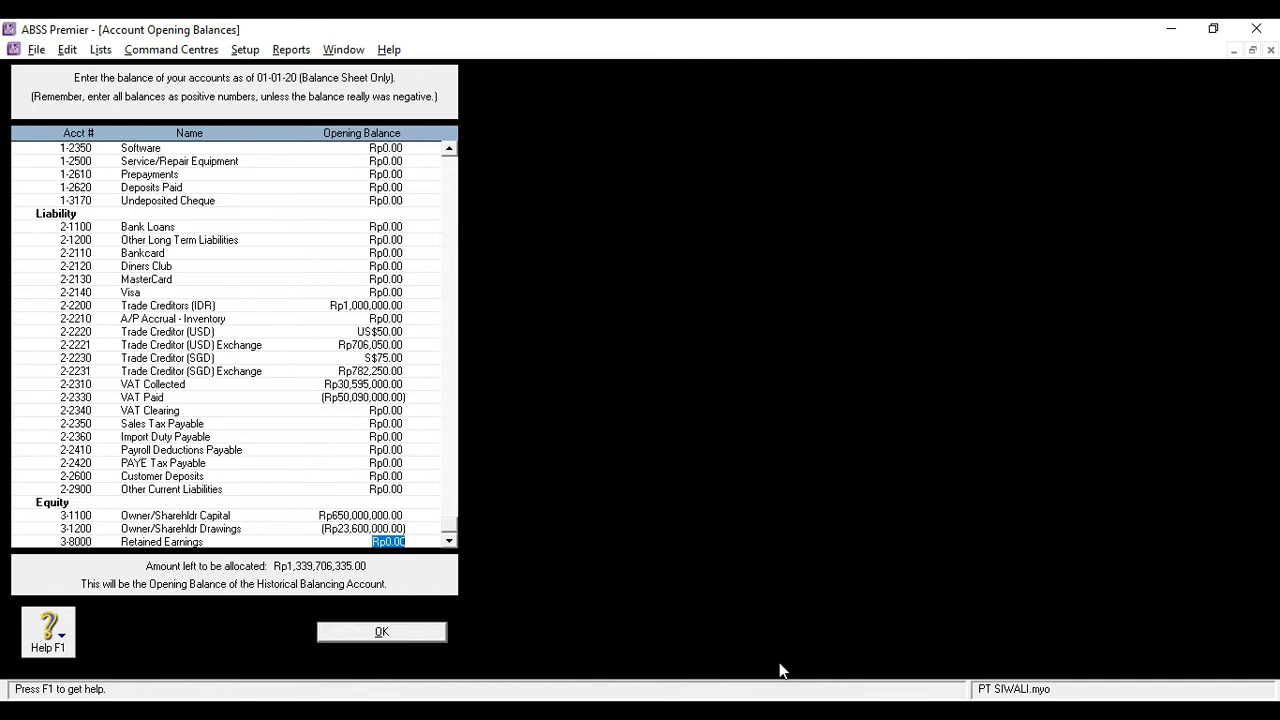
Set the Retained Earnings opening balance to Rp1,339,706,335 and confirm the account opening balances
{"action": "type", "text": "1339706335"}
{"action": "key", "text": "Tab"}
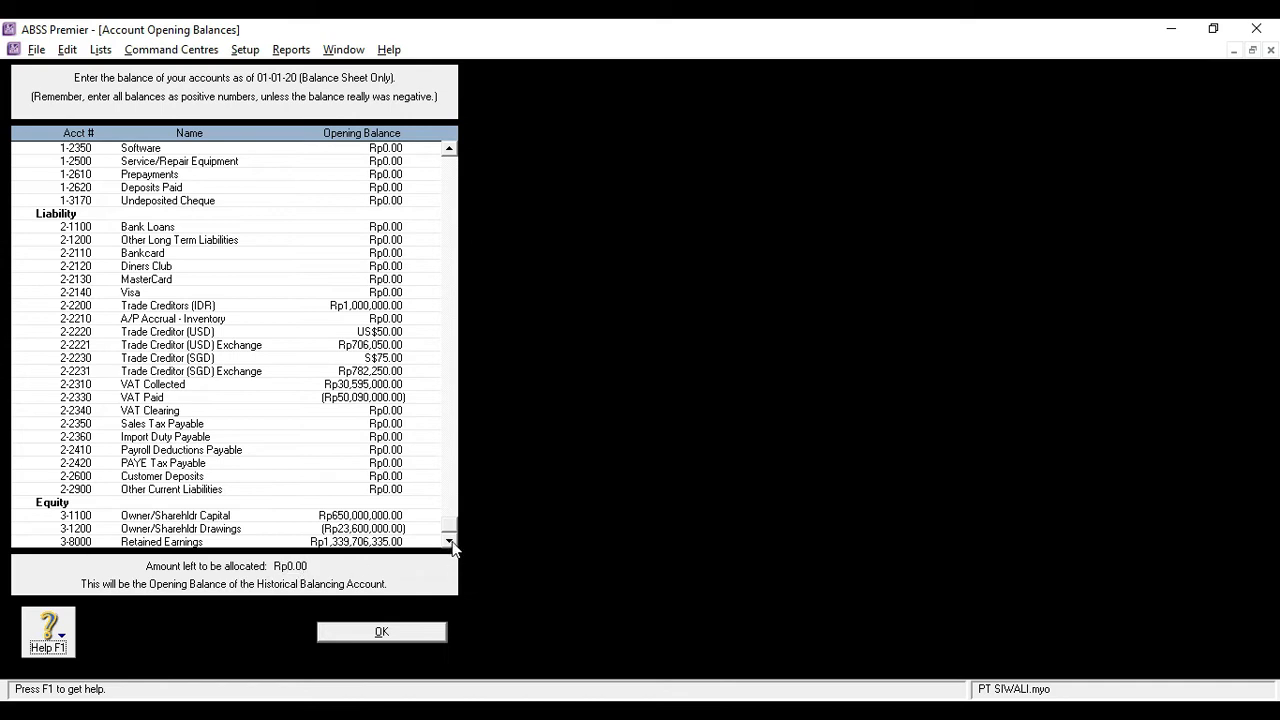
{"action": "left_click", "coordinate": [330, 543]}
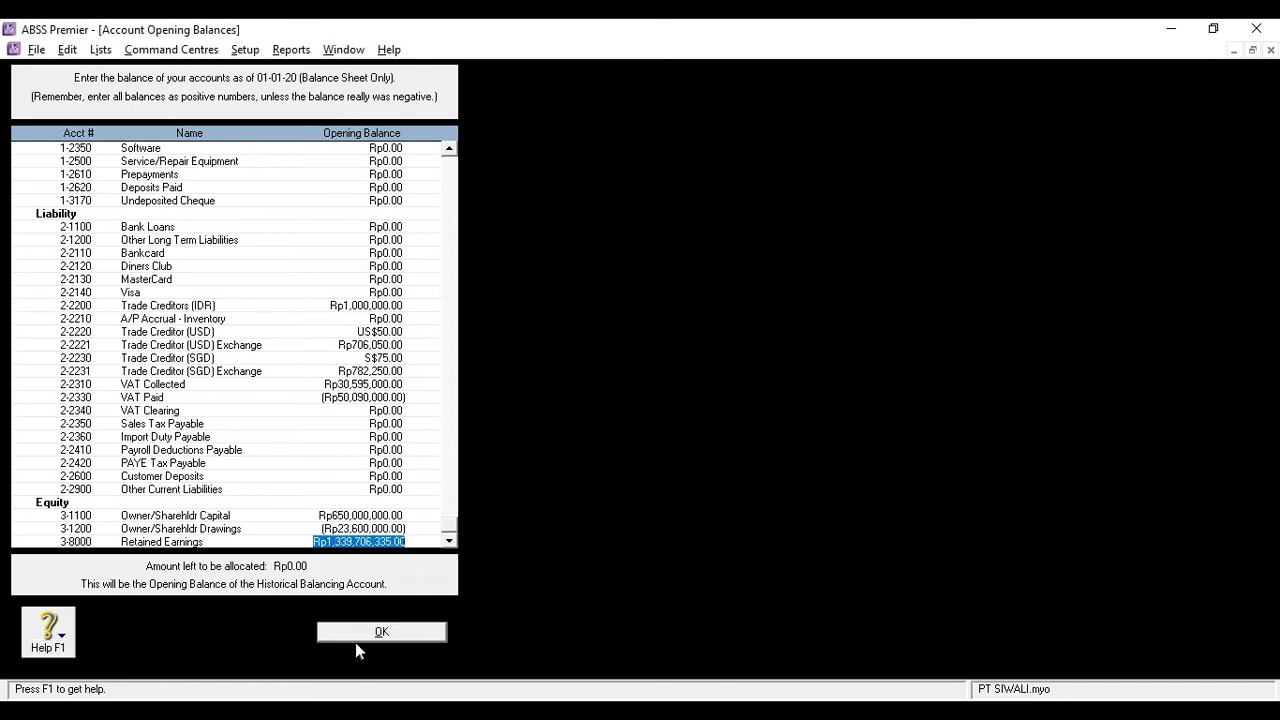
{"action": "left_click", "coordinate": [380, 632]}
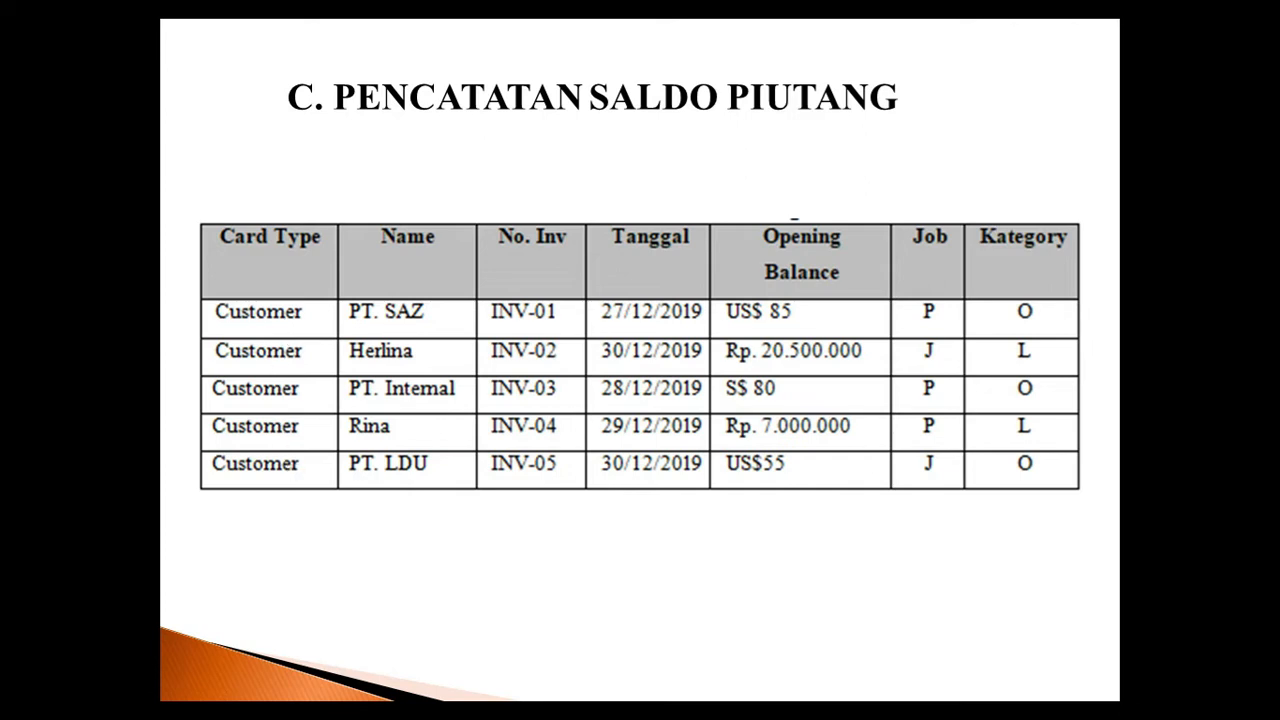
Switch back to ABSS Premier from the receivables slide, open the customer balances setup and list the USD customers
{"action": "key", "text": "alt+Tab"}
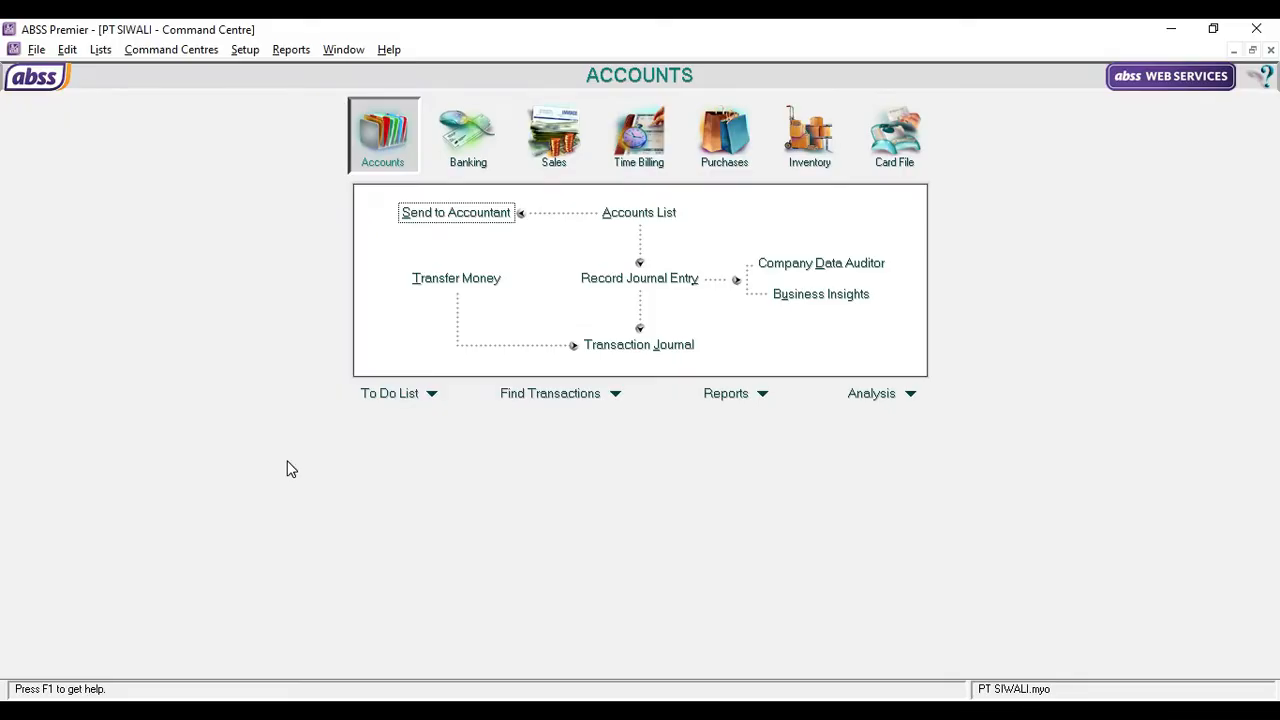
{"action": "left_click", "coordinate": [248, 52]}
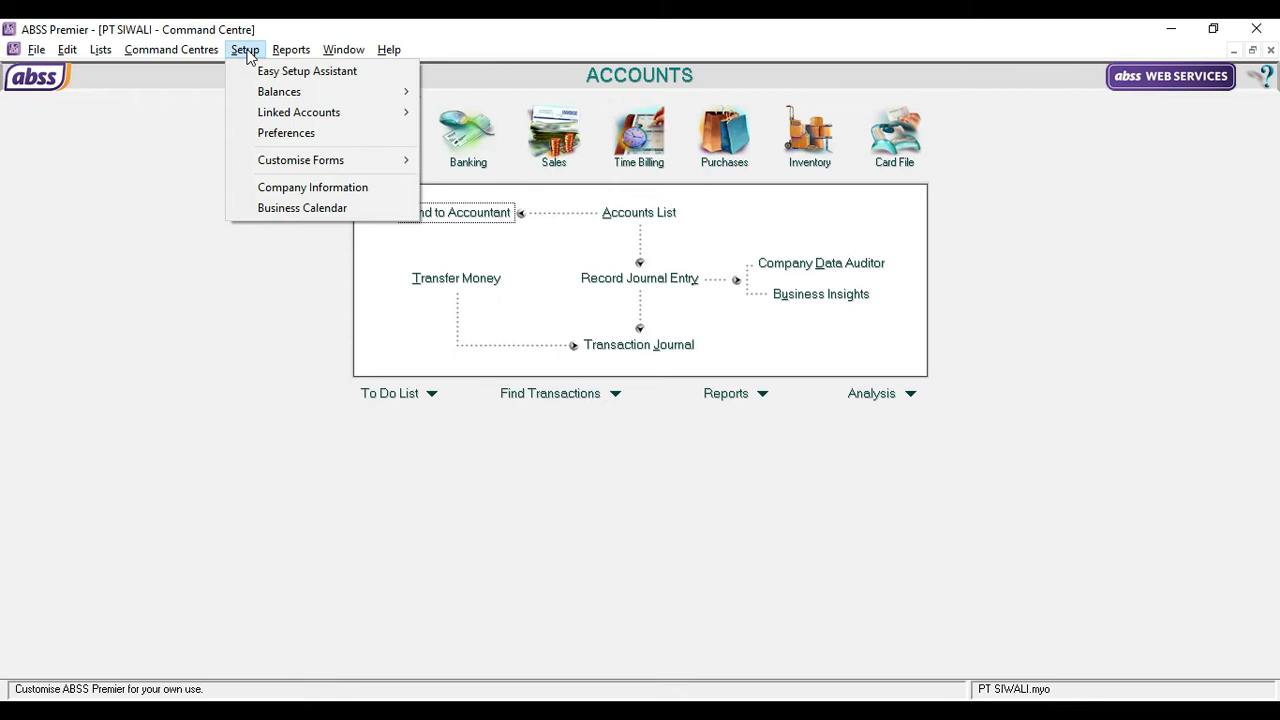
{"action": "mouse_move", "coordinate": [297, 91]}
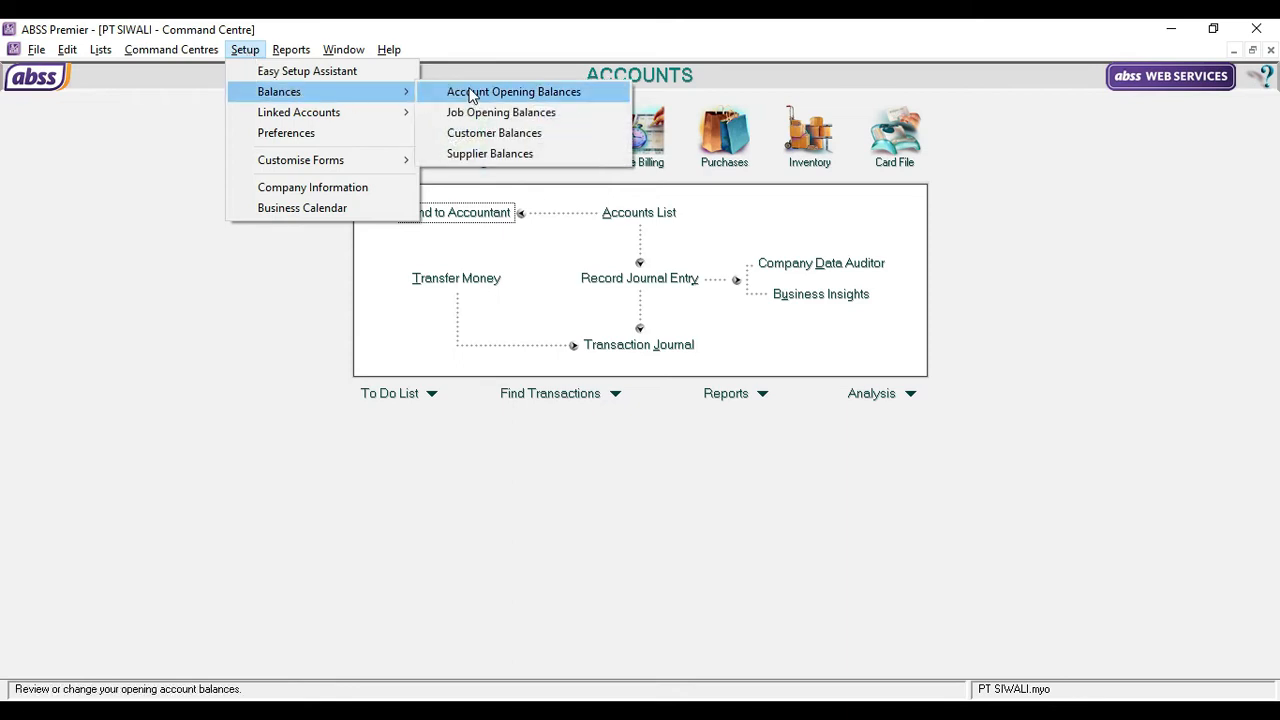
{"action": "left_click", "coordinate": [485, 133]}
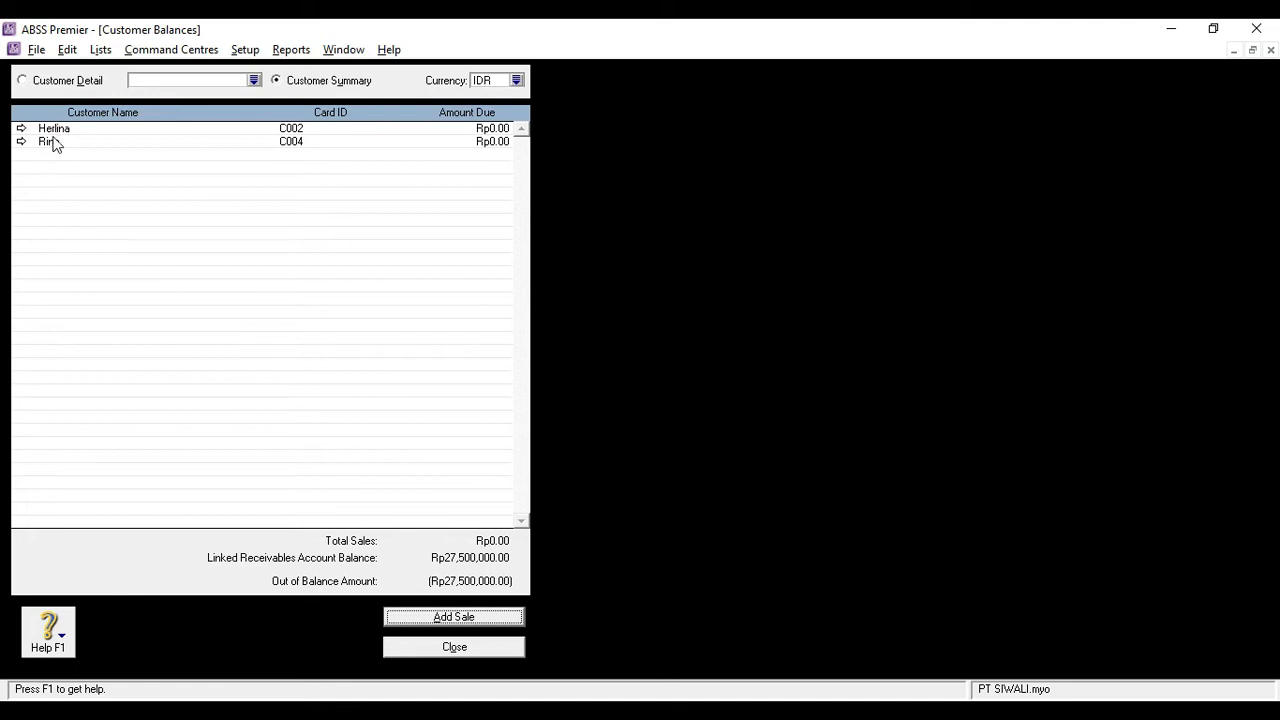
{"action": "left_click", "coordinate": [513, 81]}
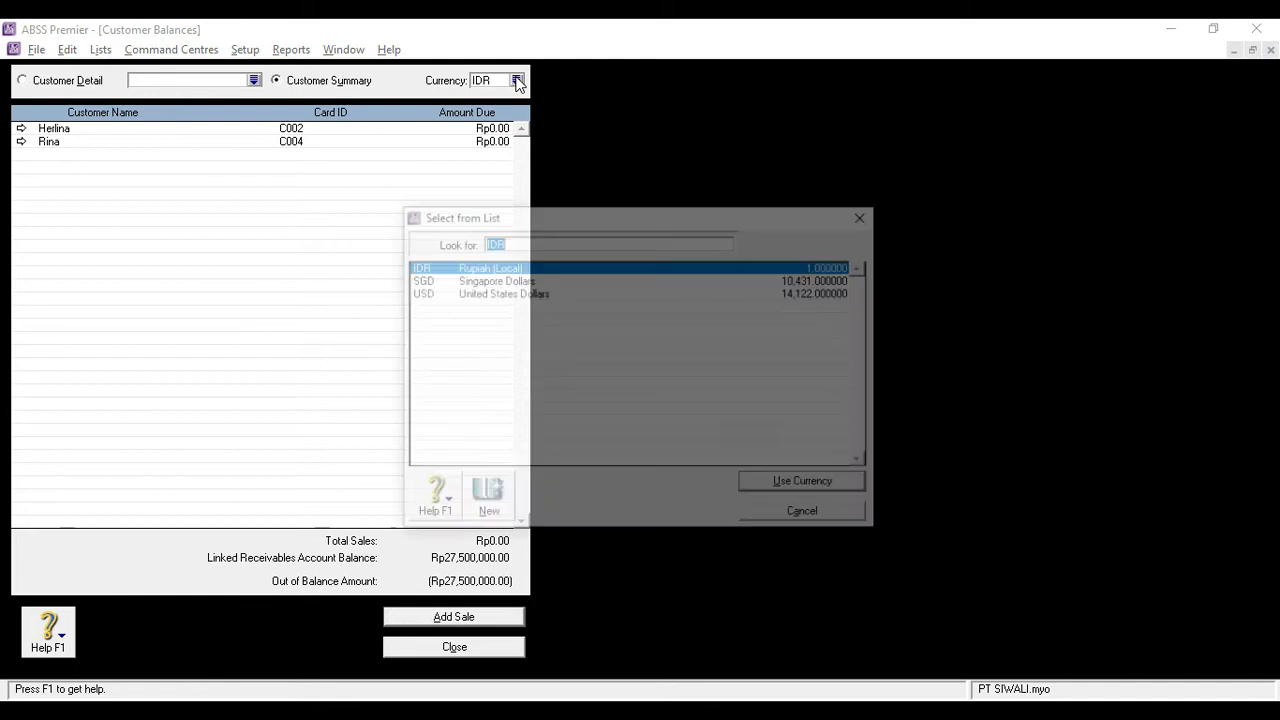
{"action": "left_click", "coordinate": [448, 292]}
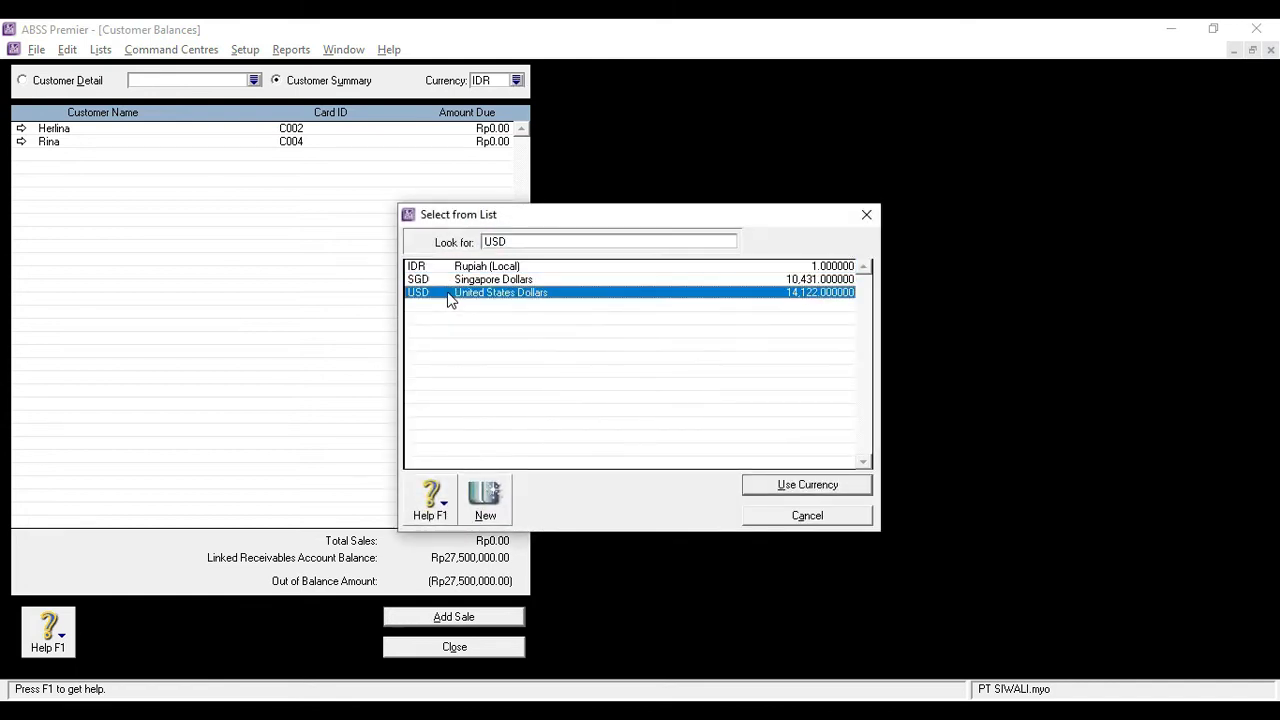
{"action": "left_click", "coordinate": [768, 486]}
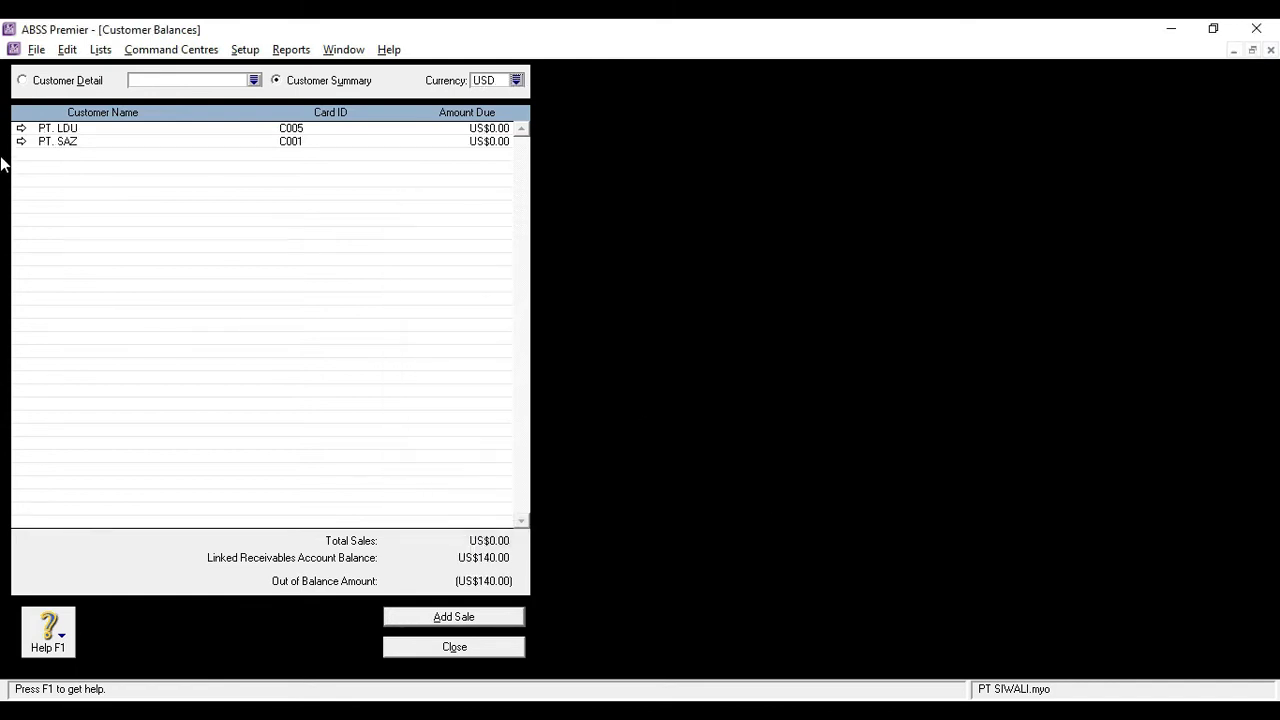
Start a new historical sale for the customer PT. SAZ
{"action": "double_click", "coordinate": [72, 143]}
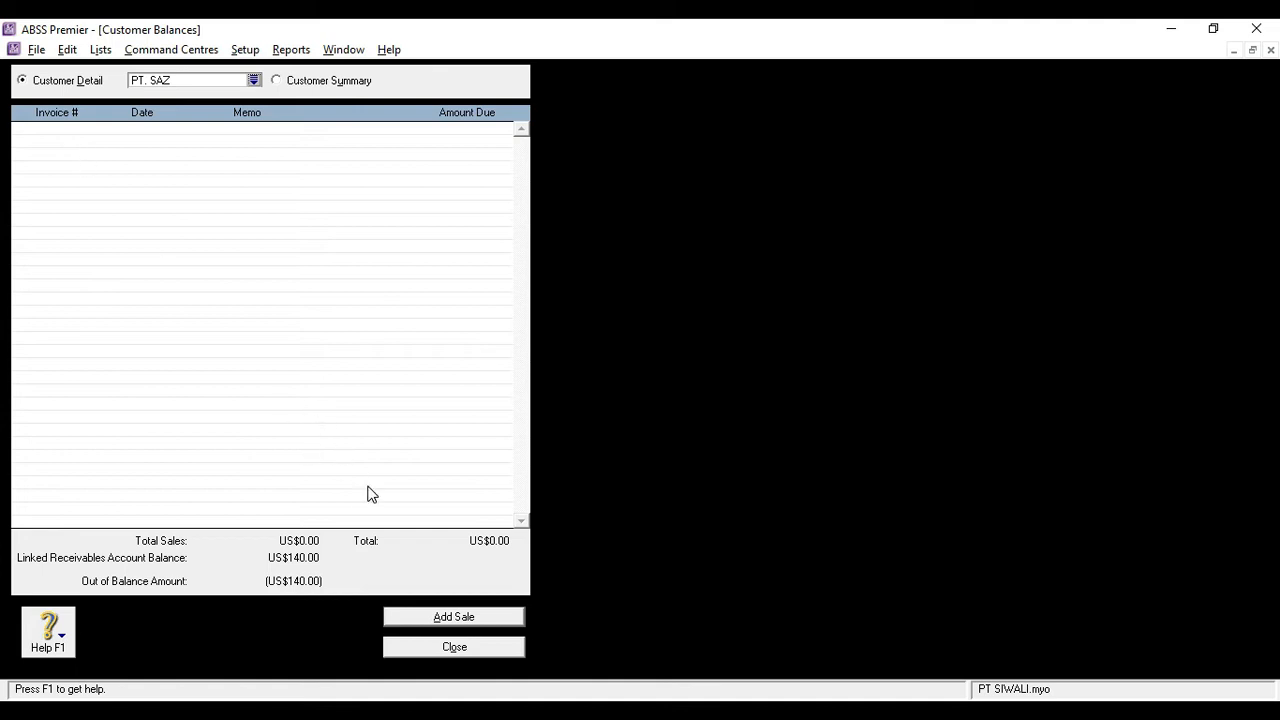
{"action": "left_click", "coordinate": [410, 618]}
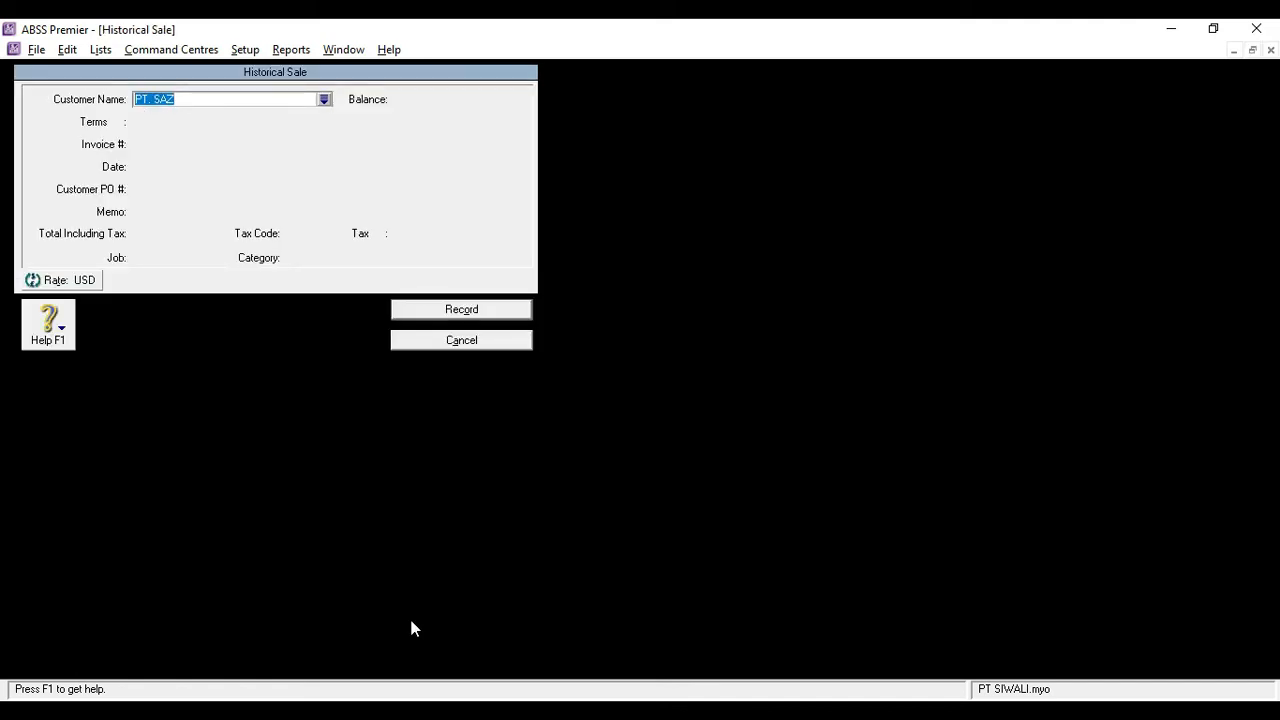
{"action": "key", "text": "Tab"}
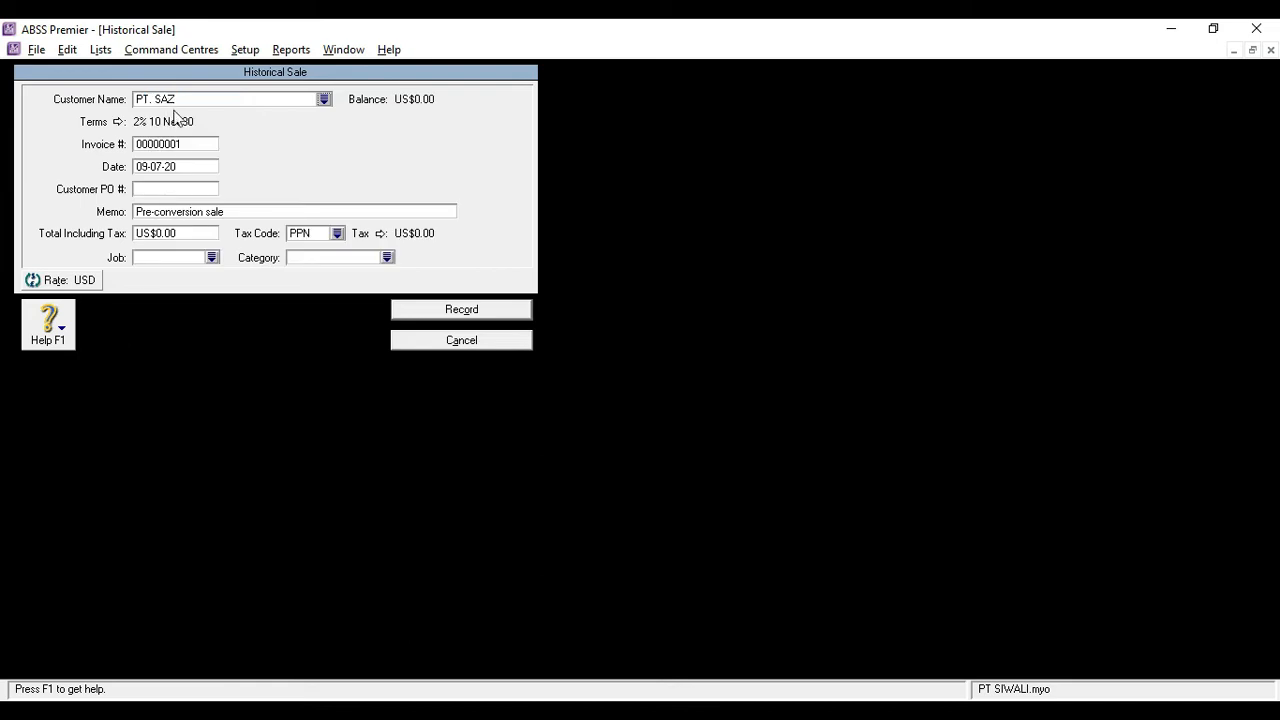
Set the historical sale's invoice number to INV-01 and its date to 27-12-2019
{"action": "left_click", "coordinate": [190, 147]}
{"action": "key", "text": "BackSpace"}
{"action": "type", "text": "INV-01"}
{"action": "key", "text": "Tab"}
{"action": "type", "text": "27-12-"}
{"action": "type", "text": "201"}
{"action": "type", "text": "9"}
{"action": "key", "text": "Tab"}
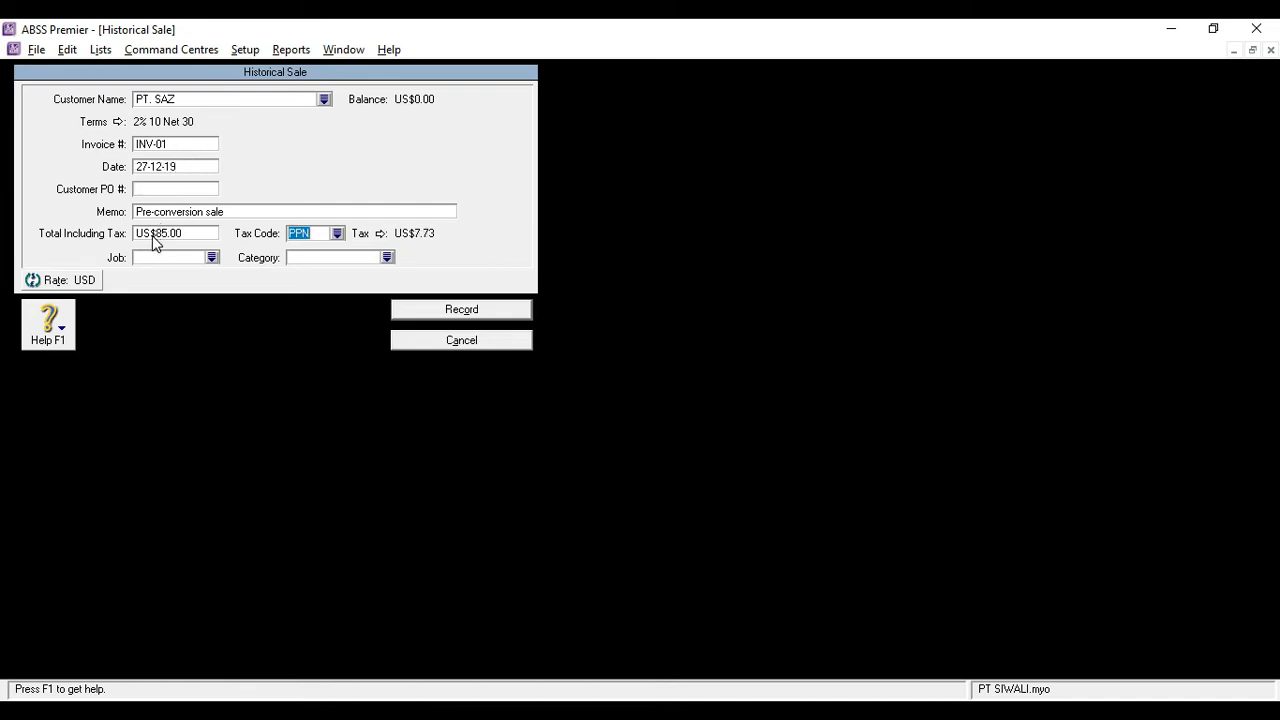
Enter a total including tax of US$85 for the sale and assign the non-taxable code N-T
{"action": "left_click", "coordinate": [154, 237]}
{"action": "type", "text": "85"}
{"action": "key", "text": "Tab"}
{"action": "type", "text": "N-T"}
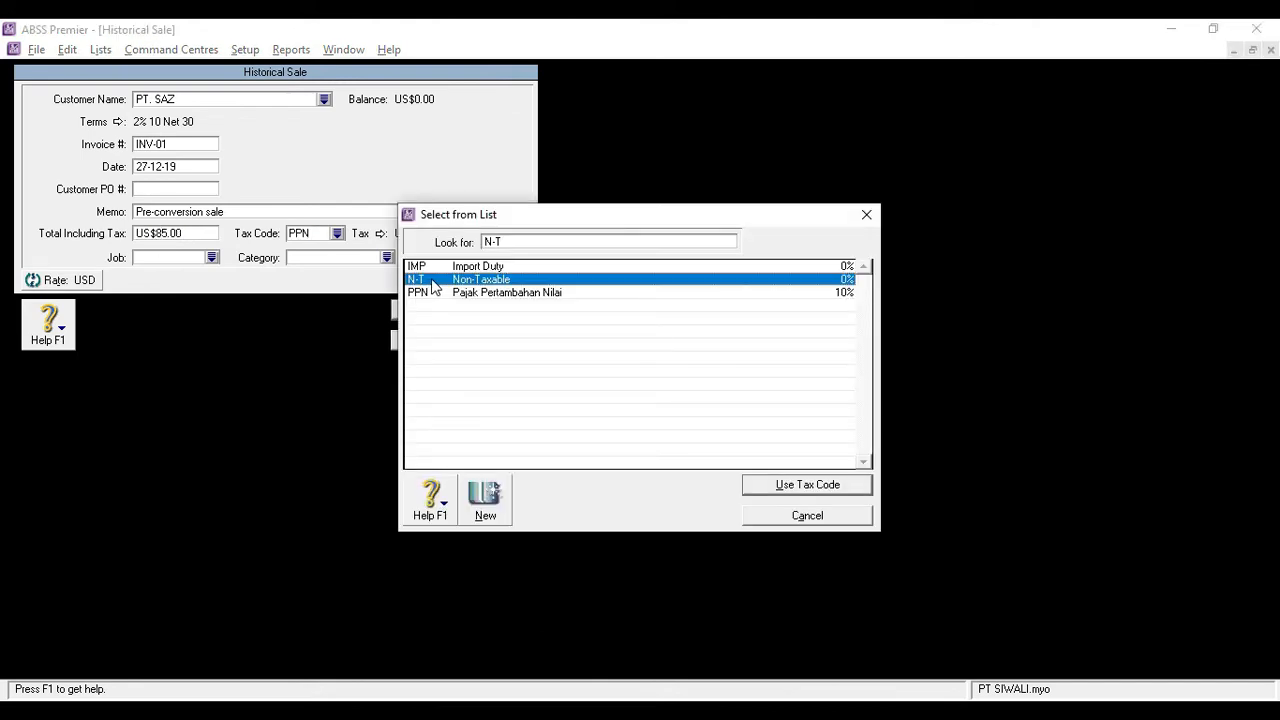
{"action": "double_click", "coordinate": [431, 281]}
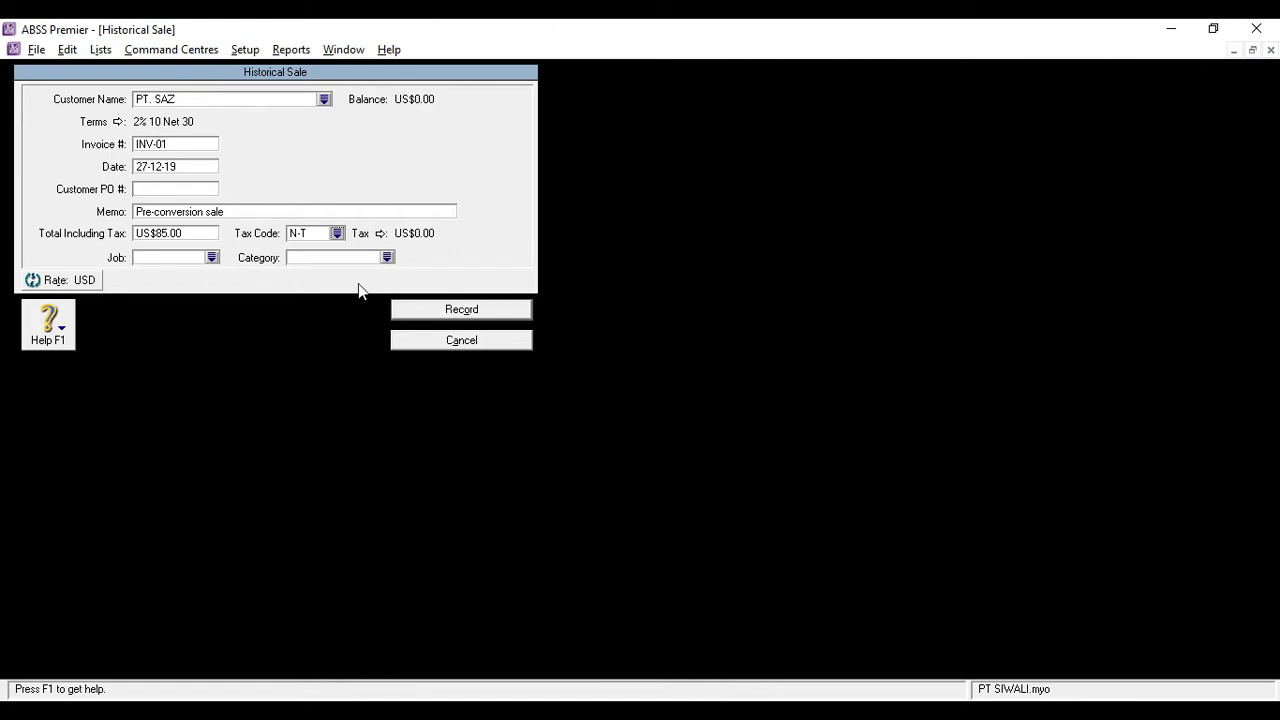
Assign job P (Produk) and category O (Overseas) to the PT. SAZ historical sale and record it
{"action": "left_click", "coordinate": [212, 258]}
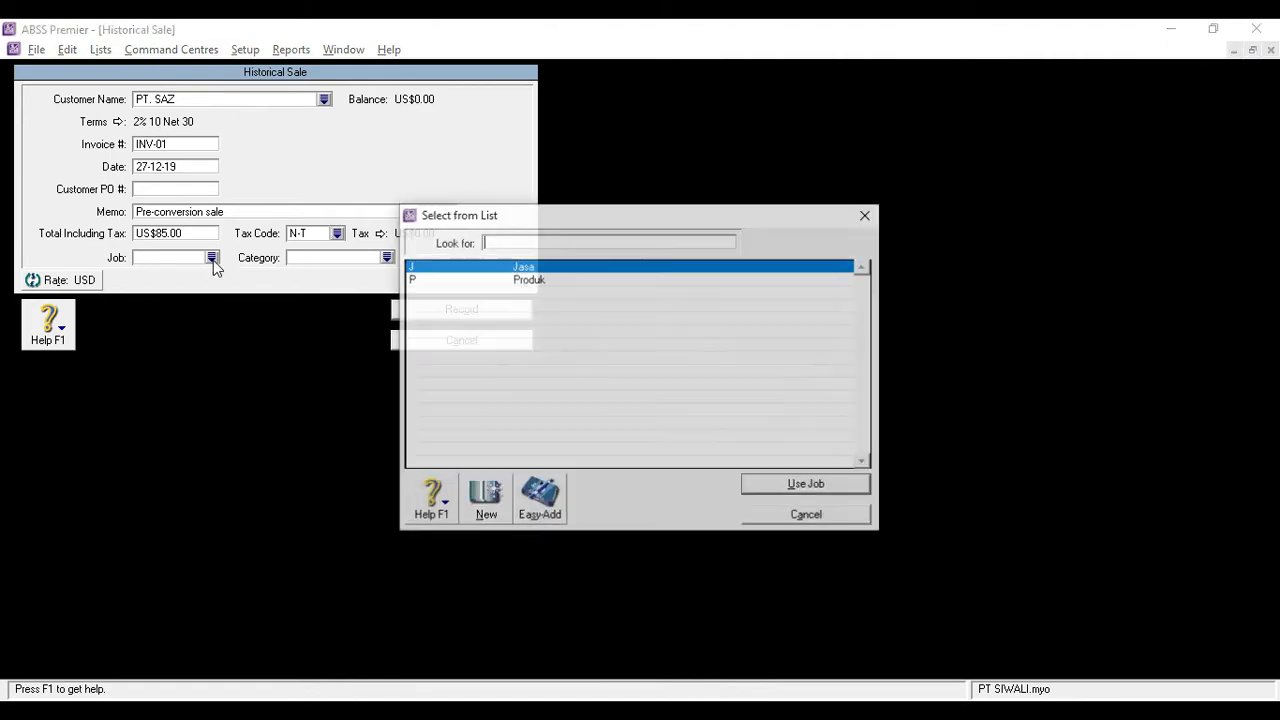
{"action": "type", "text": "P"}
{"action": "double_click", "coordinate": [470, 285]}
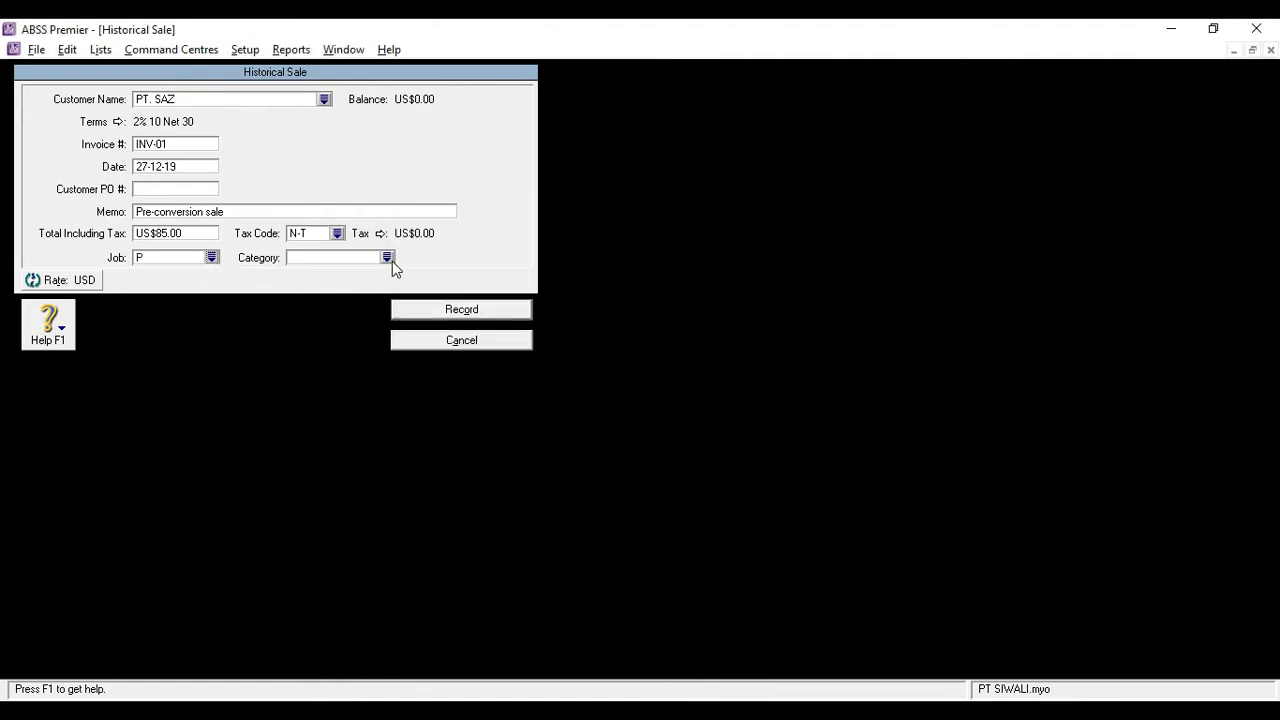
{"action": "left_click", "coordinate": [387, 258]}
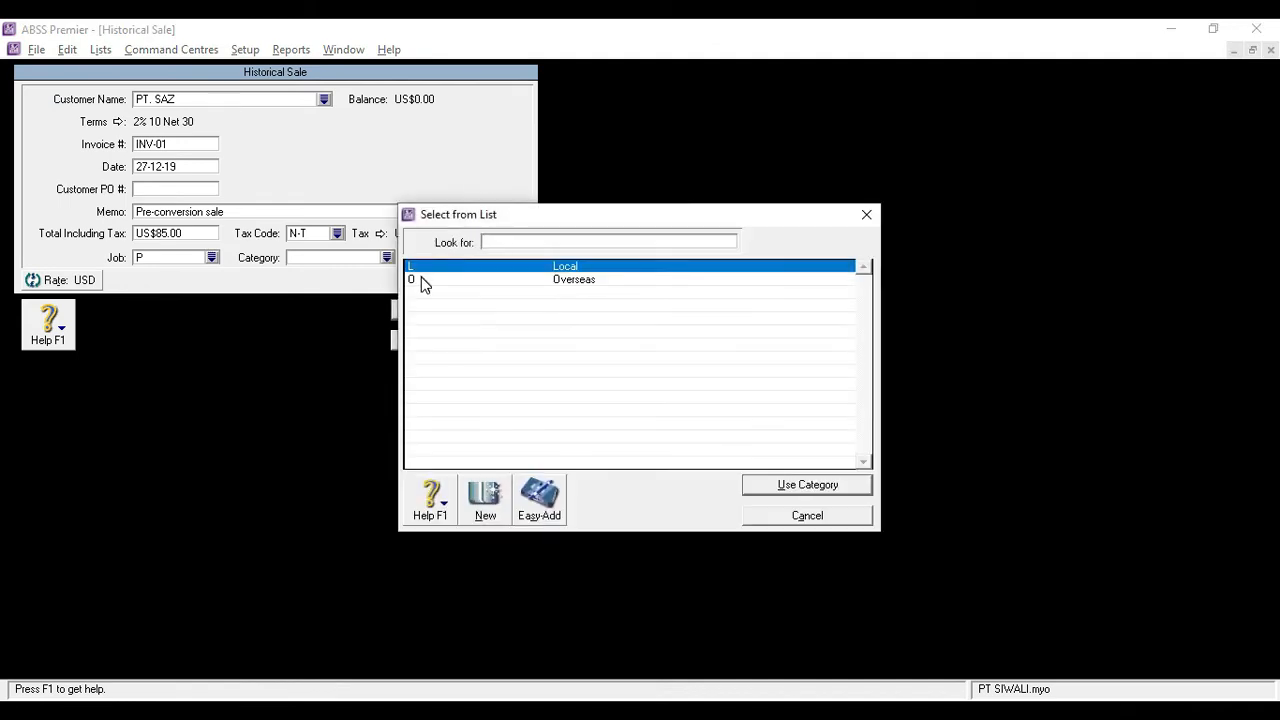
{"action": "double_click", "coordinate": [421, 277]}
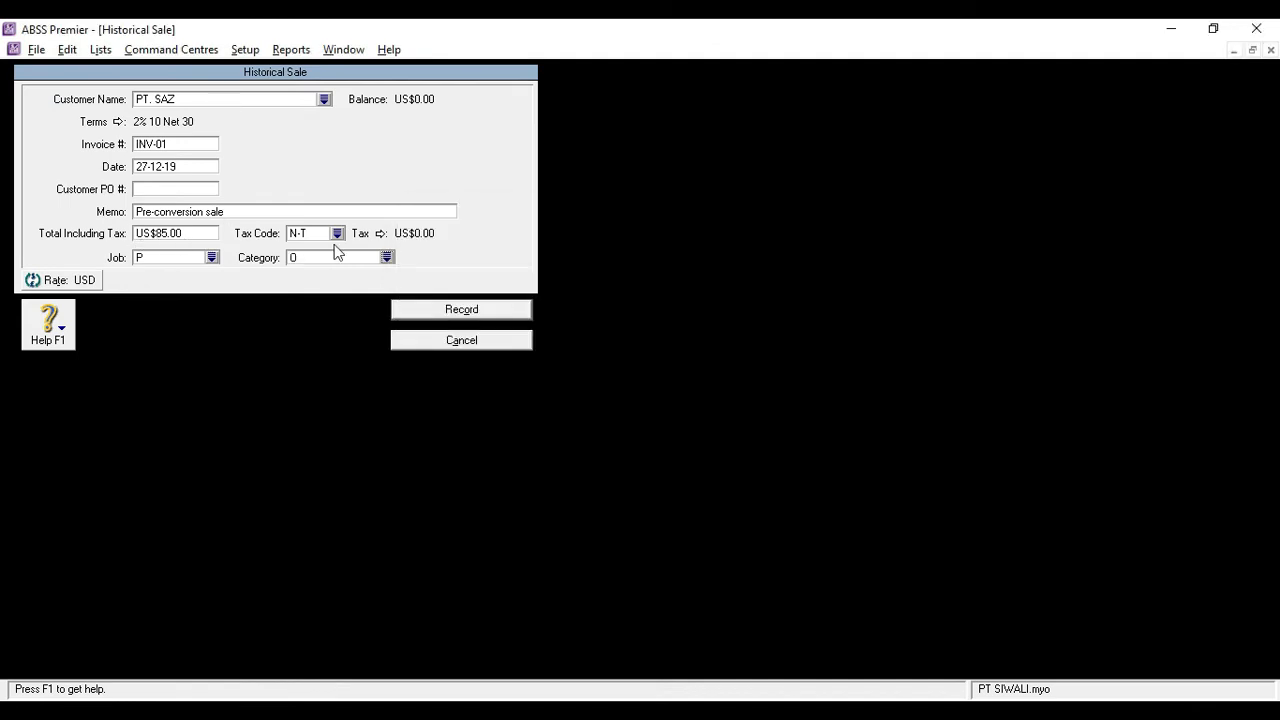
{"action": "left_click", "coordinate": [437, 316]}
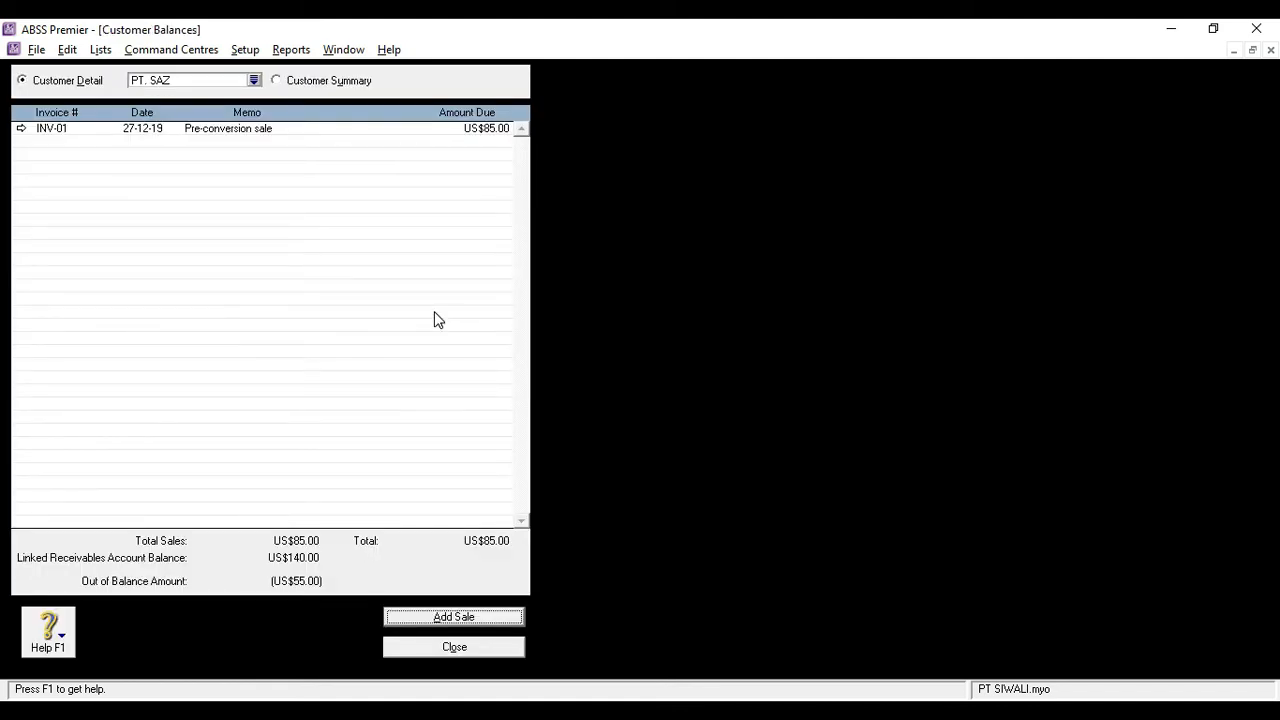
Switch to the summary of IDR customers and start a new historical sale for the first customer listed
{"action": "left_click", "coordinate": [278, 81]}
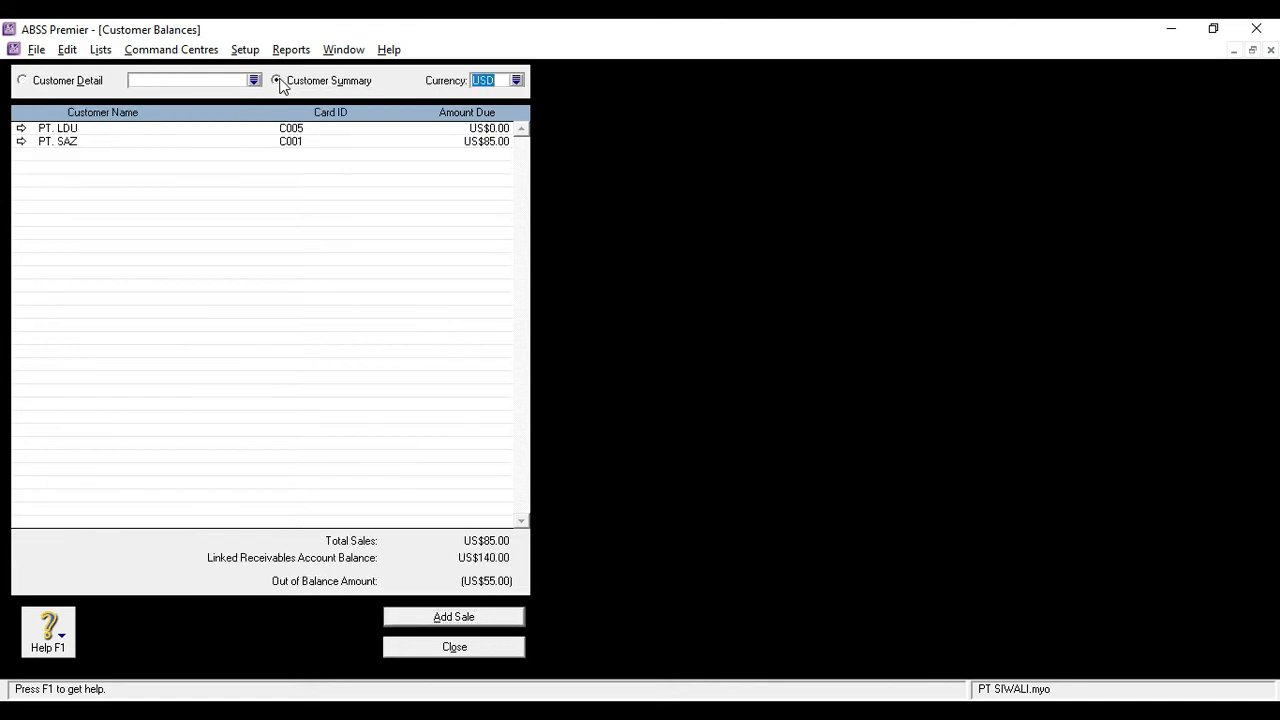
{"action": "left_click", "coordinate": [516, 80]}
{"action": "double_click", "coordinate": [440, 266]}
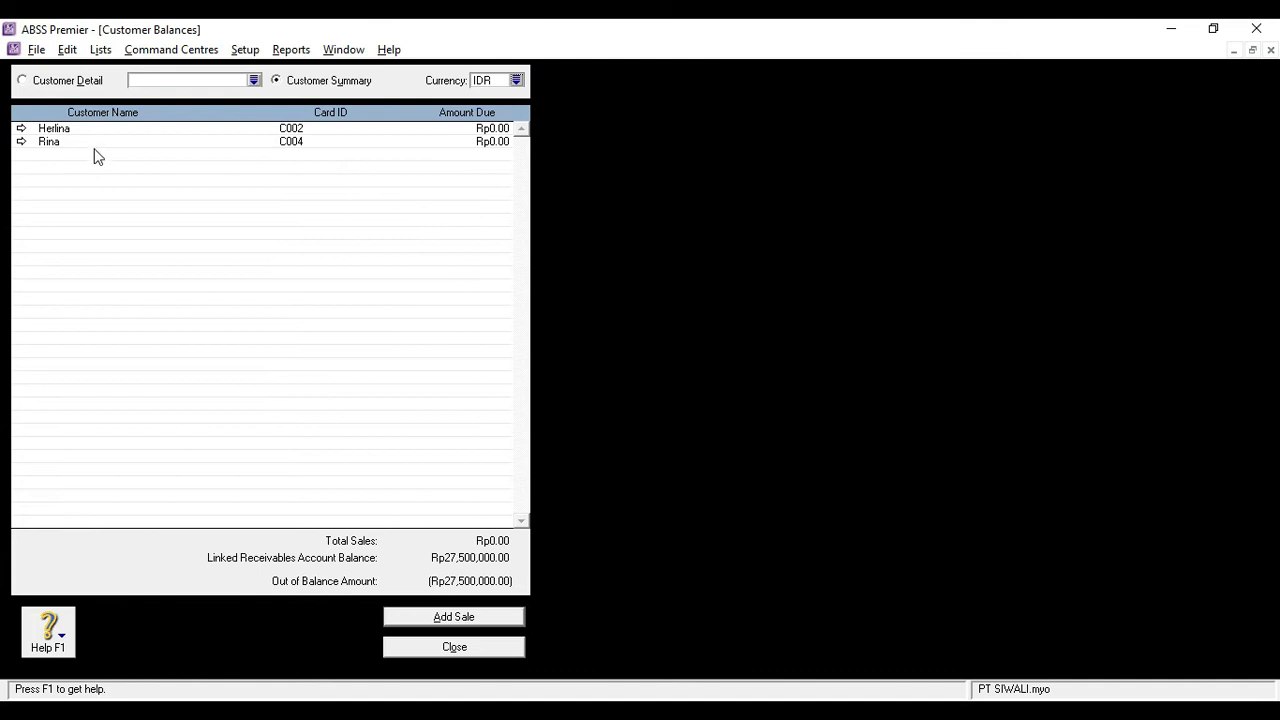
{"action": "double_click", "coordinate": [72, 129]}
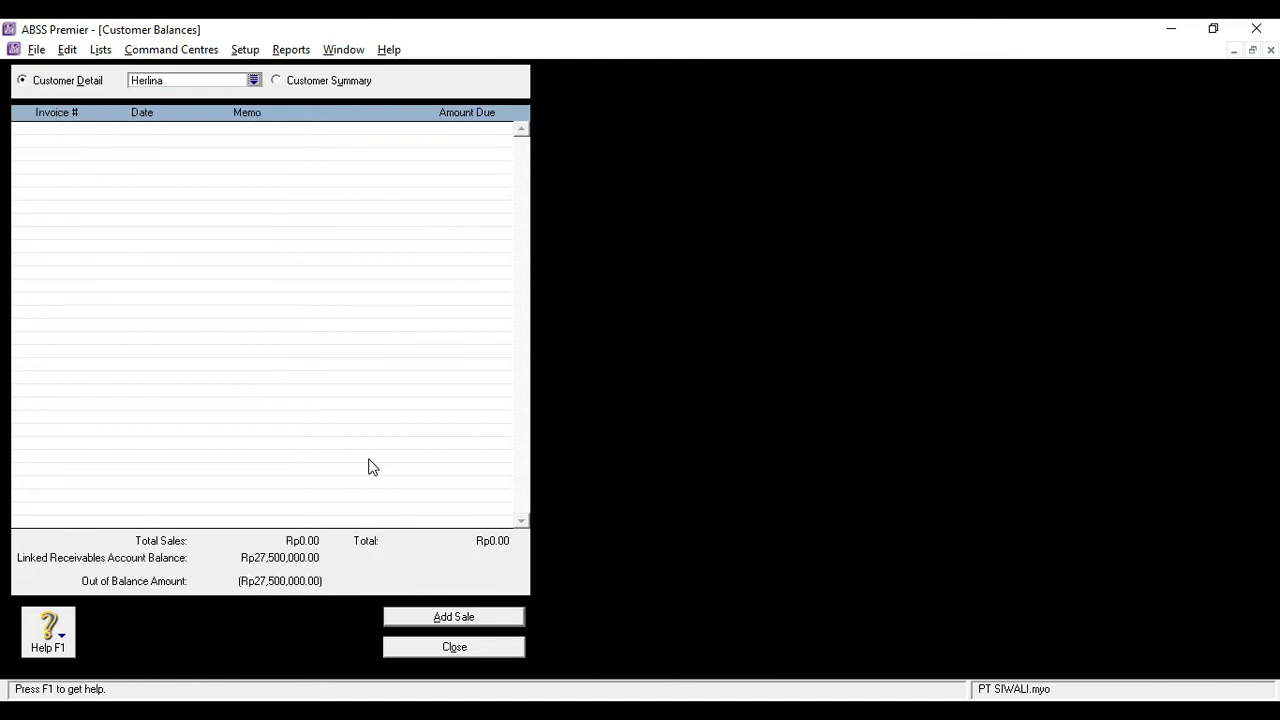
{"action": "left_click", "coordinate": [417, 625]}
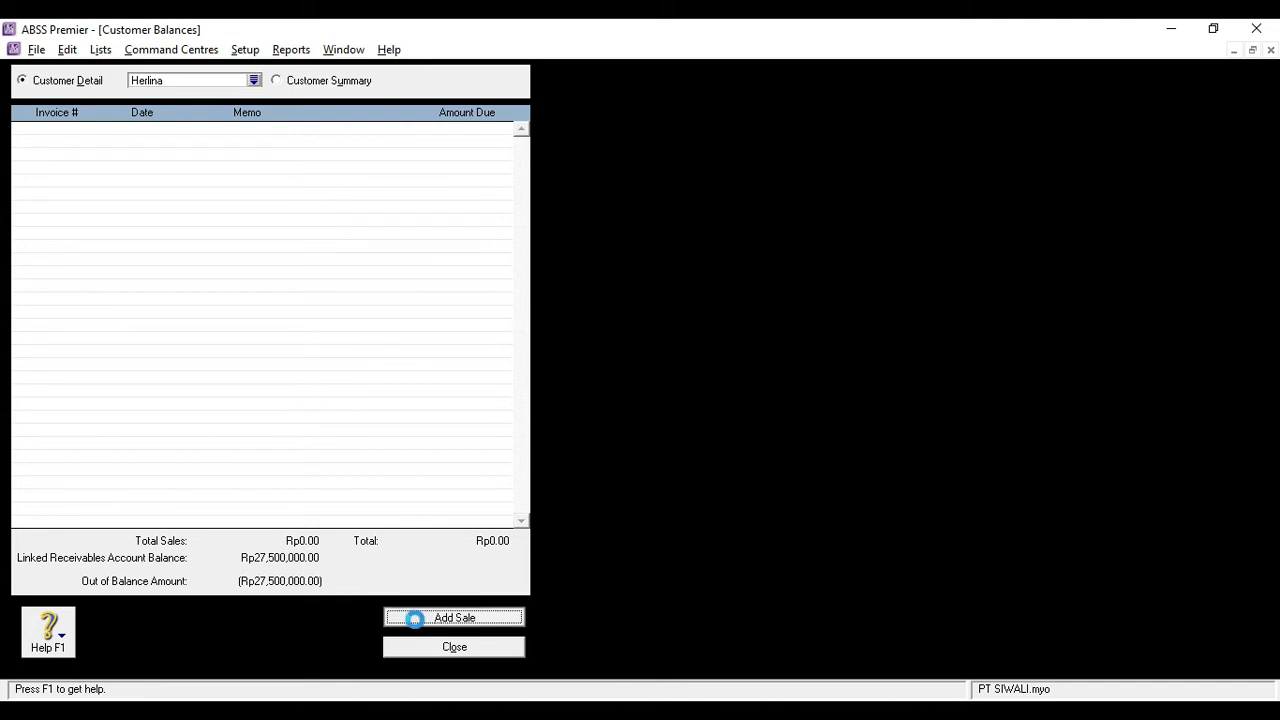
Set the historical sale's invoice number to INV-02 and its date to 30-12-19
{"action": "type", "text": "INV-02"}
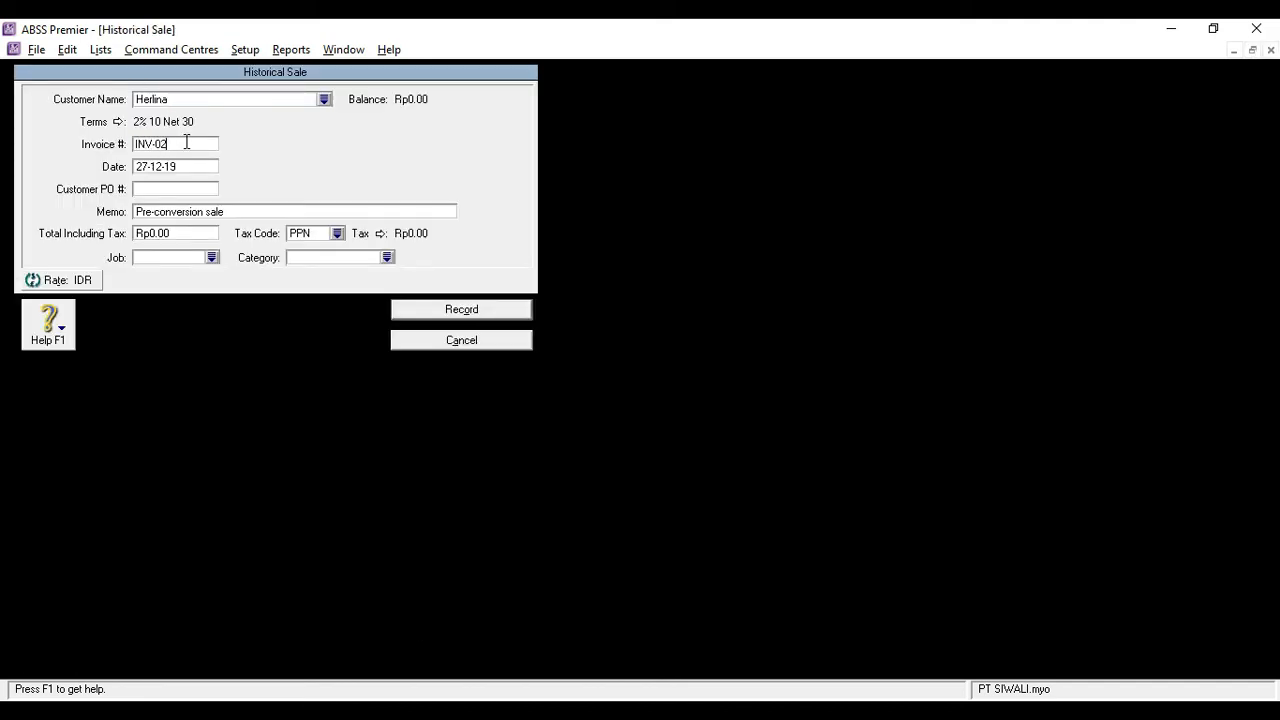
{"action": "key", "text": "Tab"}
{"action": "key", "text": "Left"}
{"action": "key", "text": "BackSpace"}
{"action": "key", "text": "BackSpace"}
{"action": "type", "text": "30"}
{"action": "key", "text": "Tab"}
{"action": "key", "text": "Tab"}
{"action": "key", "text": "Tab"}
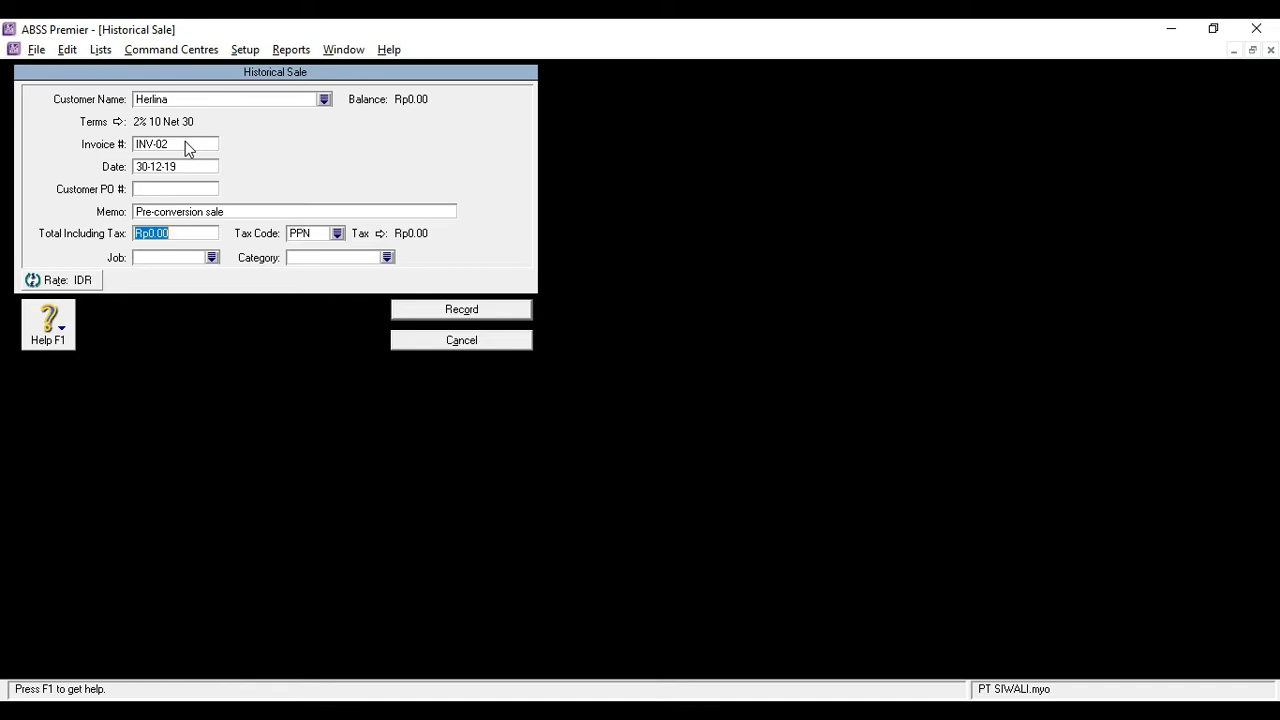
Enter a total including tax of Rp20,500,000 for invoice INV-02 and assign the tax code N-T
{"action": "type", "text": "20500000"}
{"action": "key", "text": "Tab"}
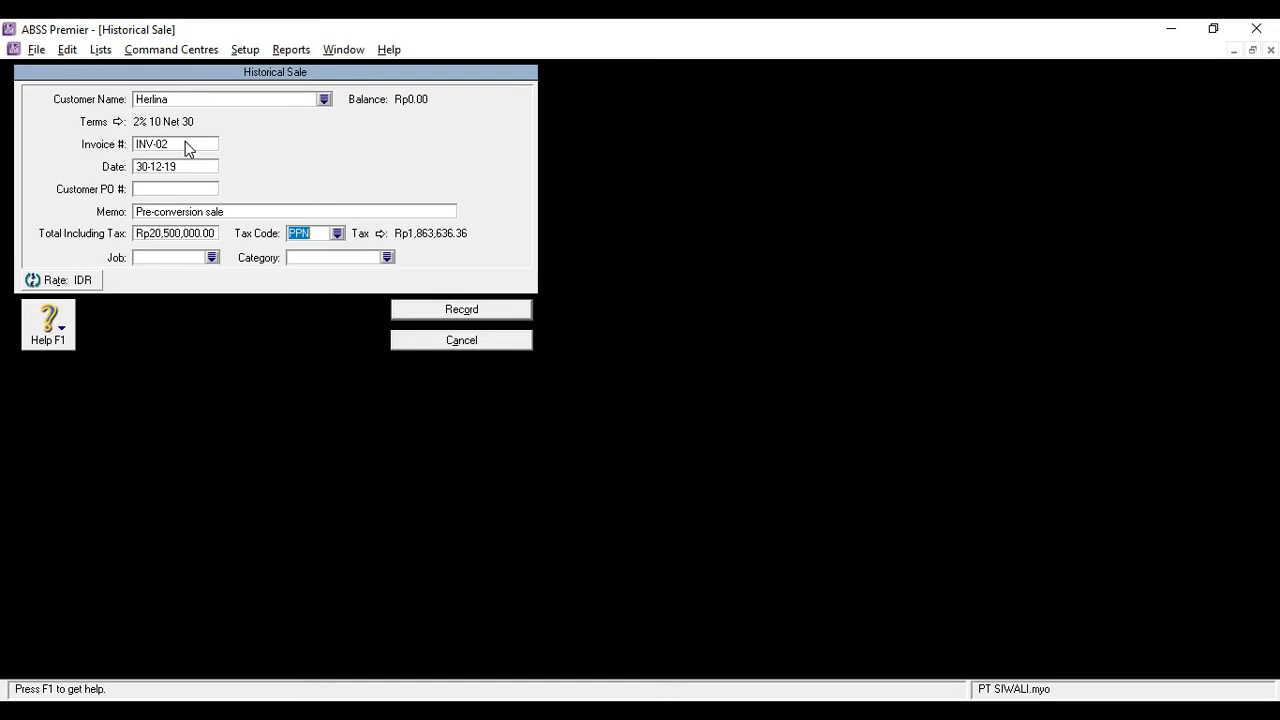
{"action": "type", "text": "N-T"}
Assign job P and category L (Local) to invoice INV-02 and record the historical sale
{"action": "left_click", "coordinate": [178, 256]}
{"action": "type", "text": "P"}
{"action": "left_click", "coordinate": [387, 257]}
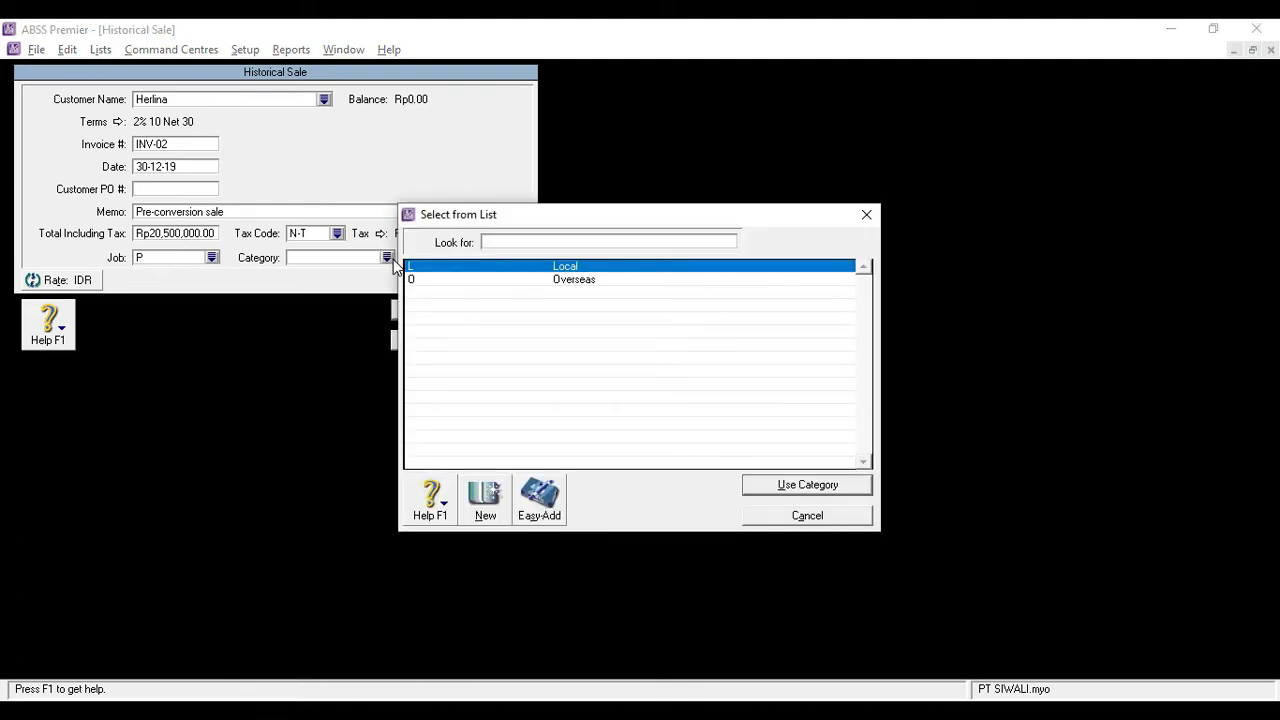
{"action": "double_click", "coordinate": [435, 269]}
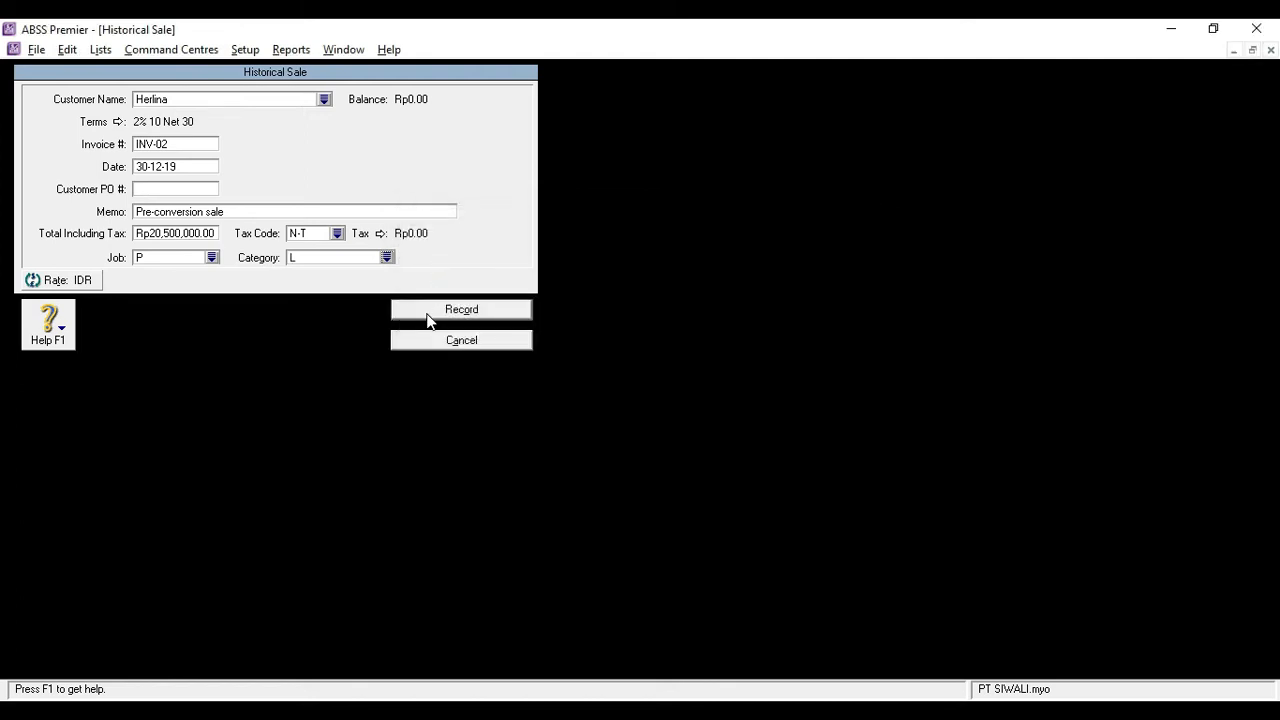
{"action": "left_click", "coordinate": [431, 312]}
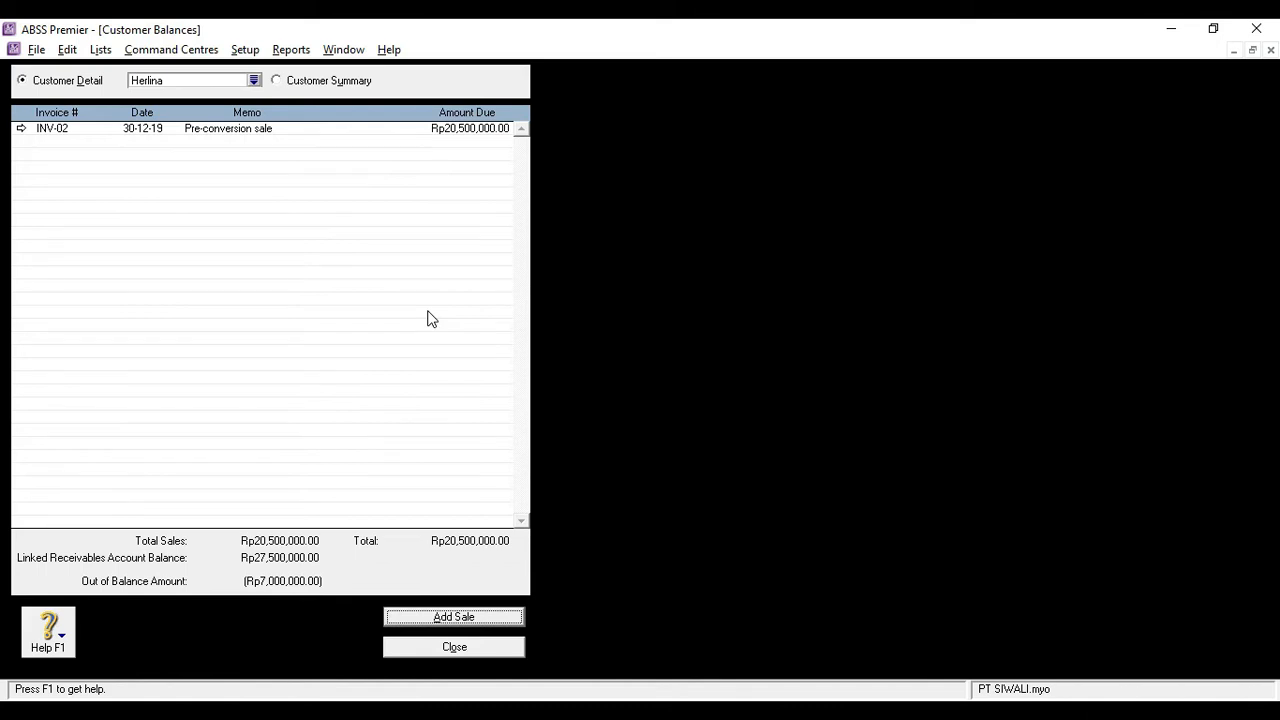
Switch to the summary of SGD customers and start a new historical sale for PT. Internal
{"action": "left_click", "coordinate": [302, 80]}
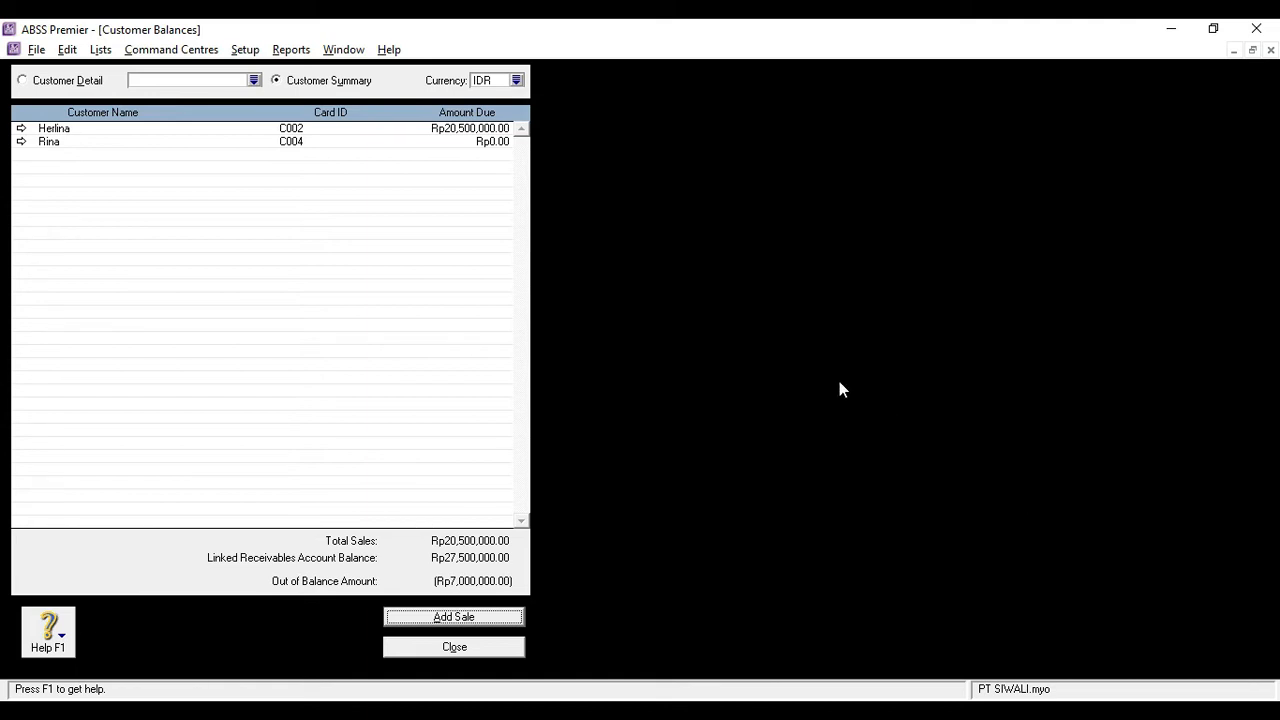
{"action": "left_click", "coordinate": [516, 80]}
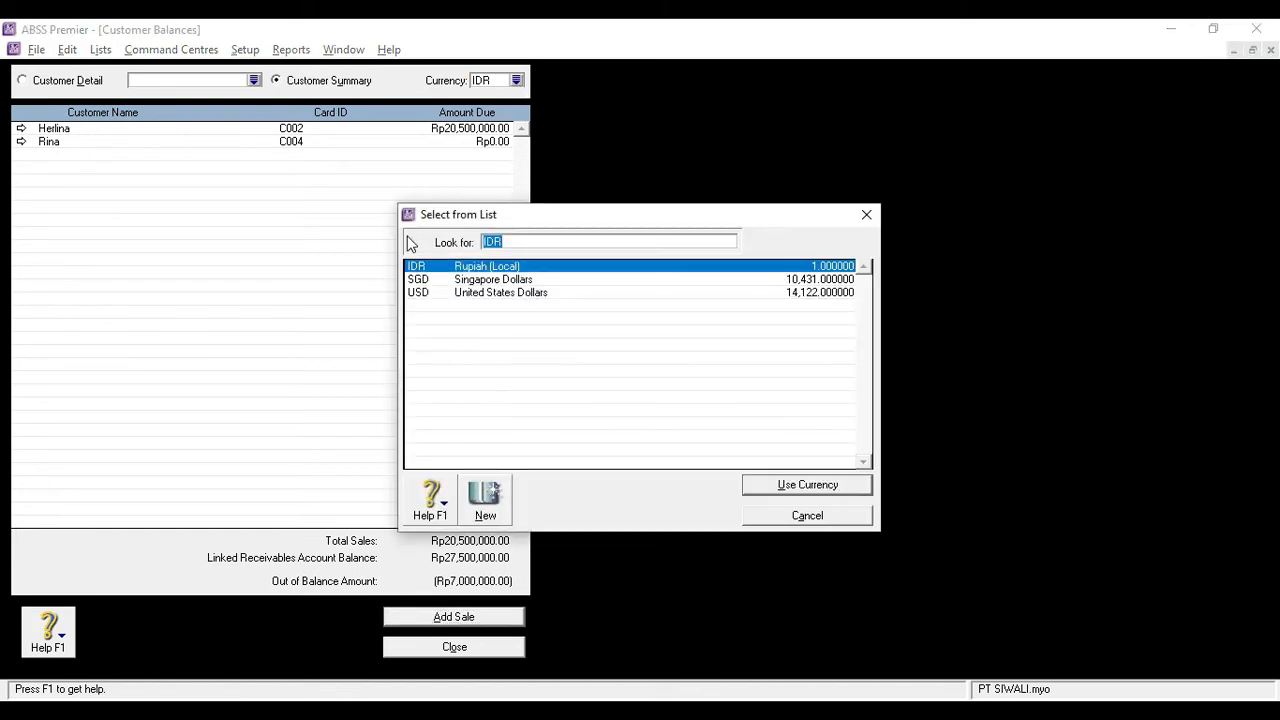
{"action": "double_click", "coordinate": [427, 282]}
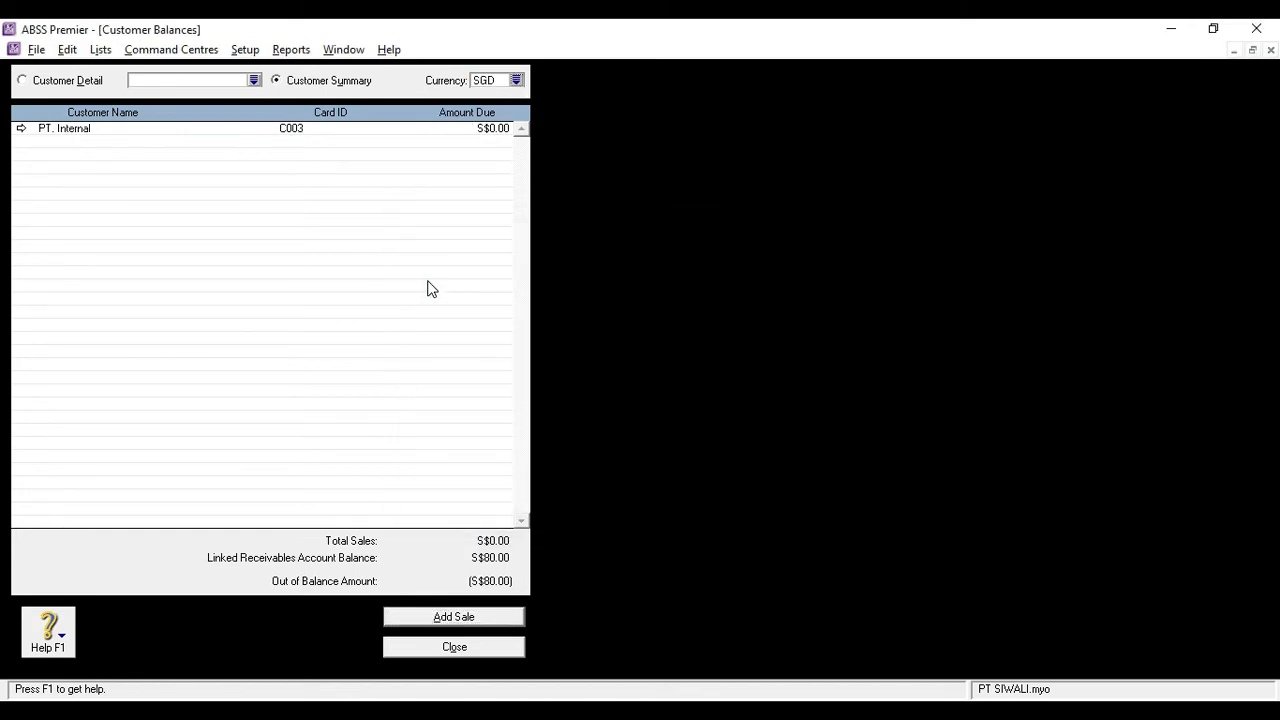
{"action": "double_click", "coordinate": [147, 133]}
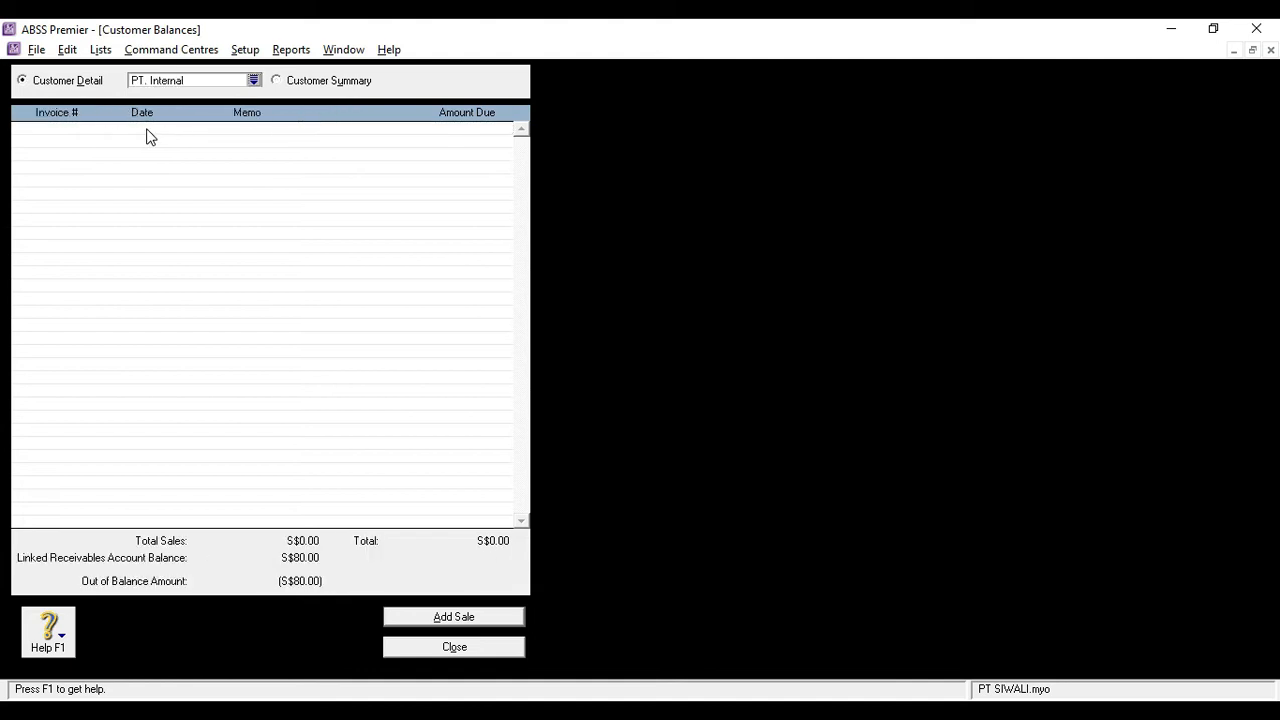
{"action": "left_click", "coordinate": [443, 617]}
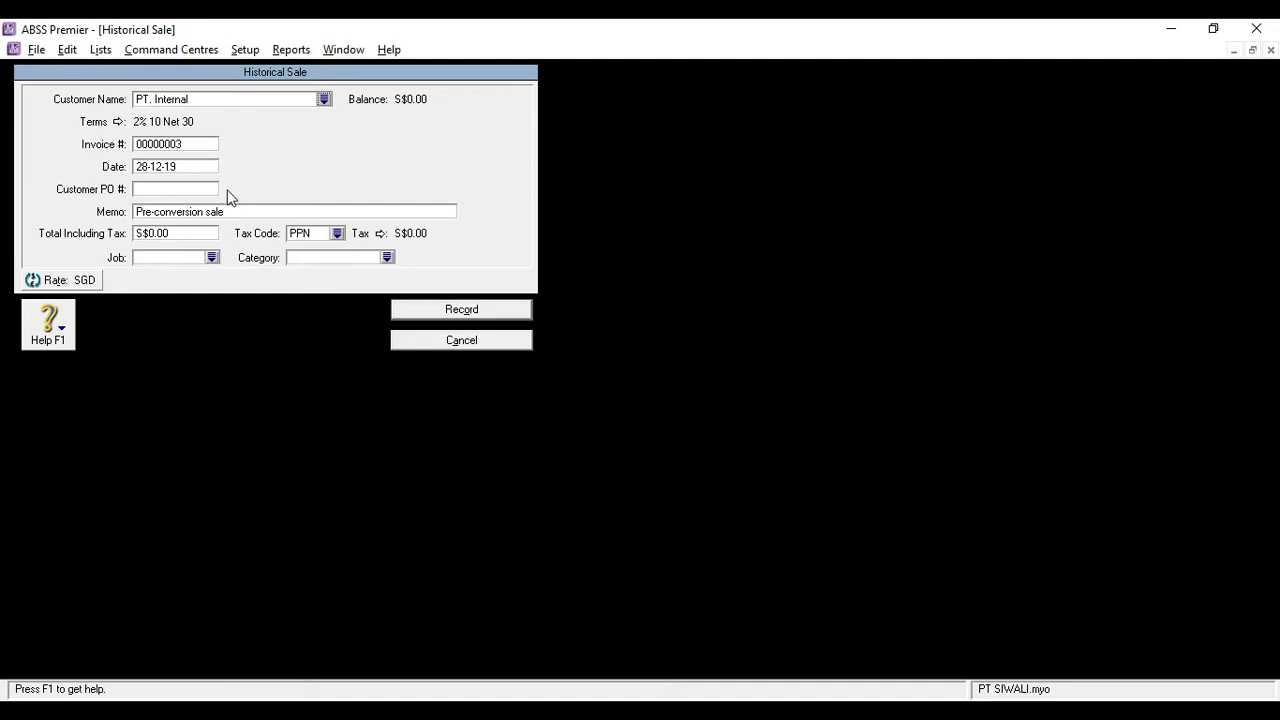
Set the invoice number of the PT. Internal historical sale to INV-03
{"action": "left_click", "coordinate": [193, 142]}
{"action": "key", "text": "BackSpace"}
{"action": "type", "text": "INV-03"}
{"action": "key", "text": "Tab"}
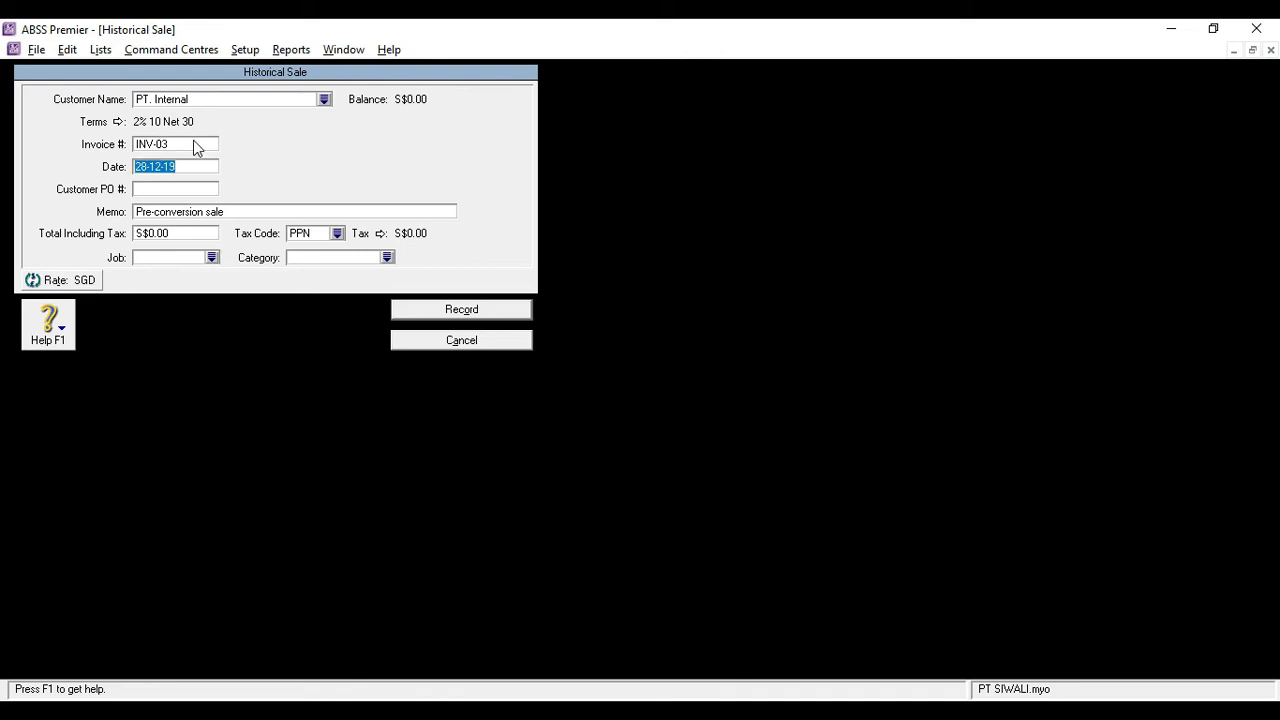
{"action": "key", "text": "Left"}
Enter a total including tax of S$80 for invoice INV-03 and assign the tax code N-T
{"action": "left_click", "coordinate": [174, 231]}
{"action": "type", "text": "80"}
{"action": "key", "text": "Tab"}
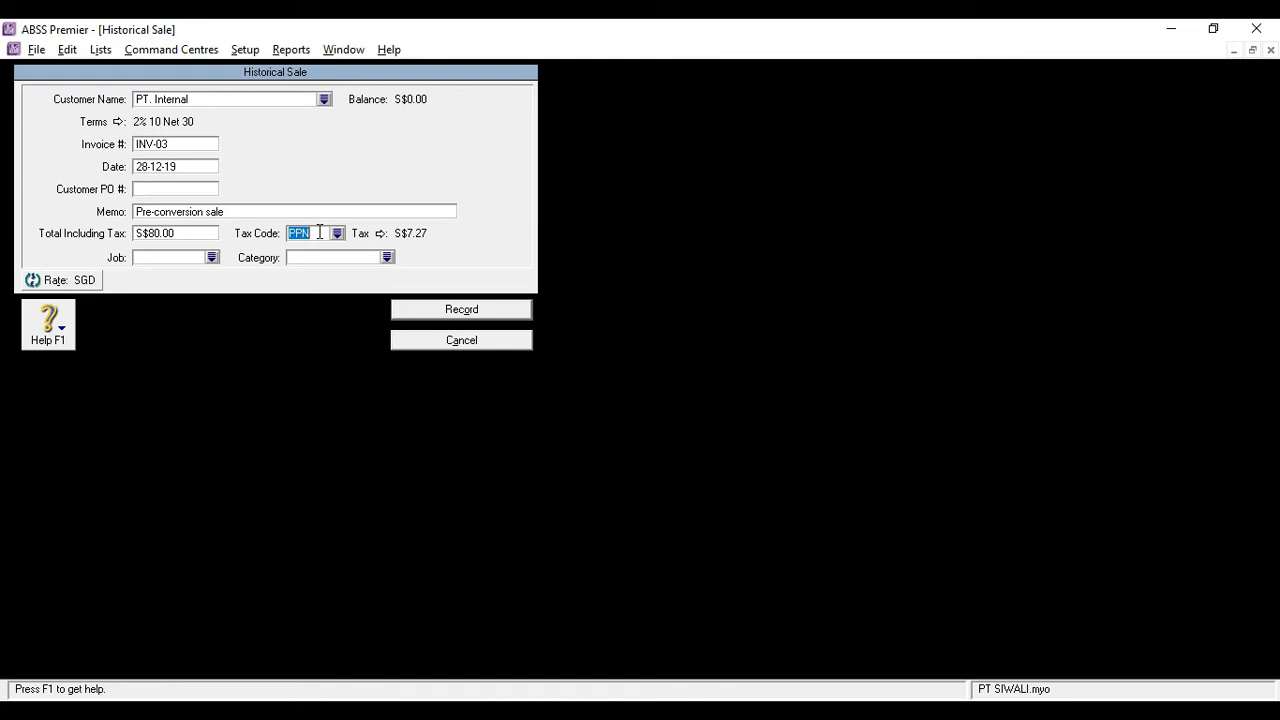
{"action": "type", "text": "N-T"}
Assign job P and category O (Overseas) to invoice INV-03 and record the historical sale
{"action": "left_click", "coordinate": [177, 259]}
{"action": "type", "text": "P"}
{"action": "left_click", "coordinate": [387, 257]}
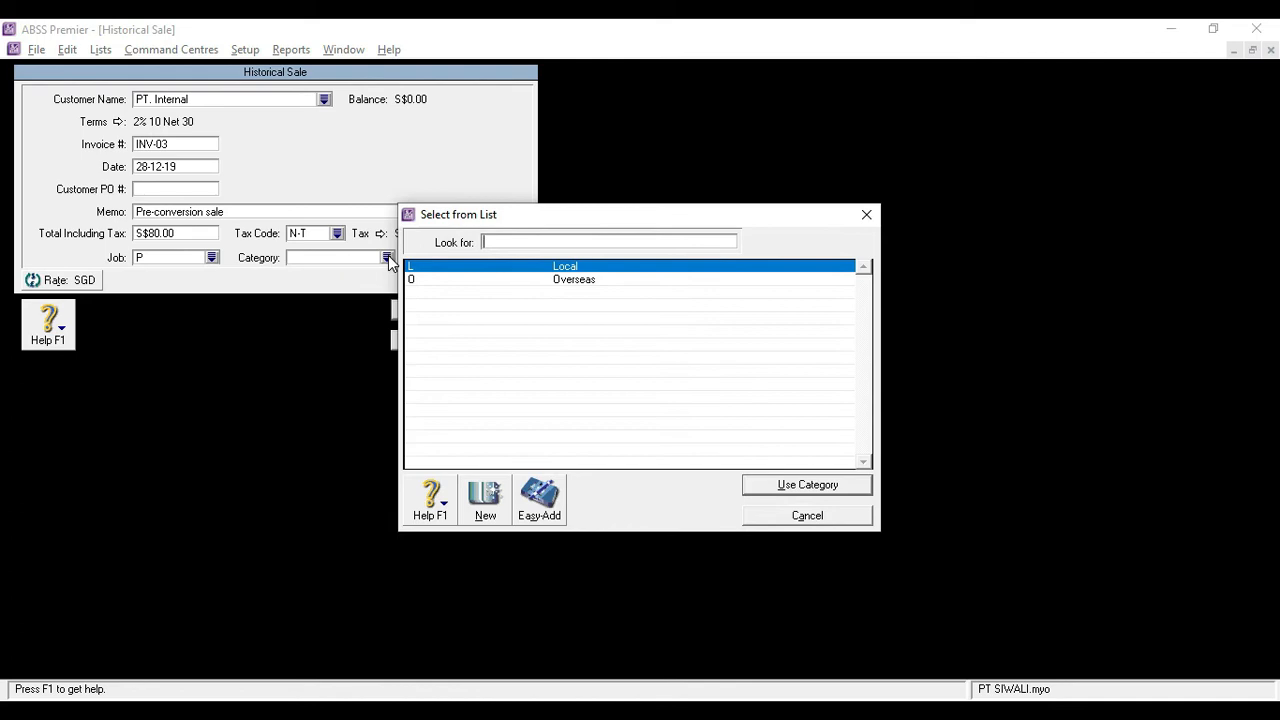
{"action": "double_click", "coordinate": [490, 280]}
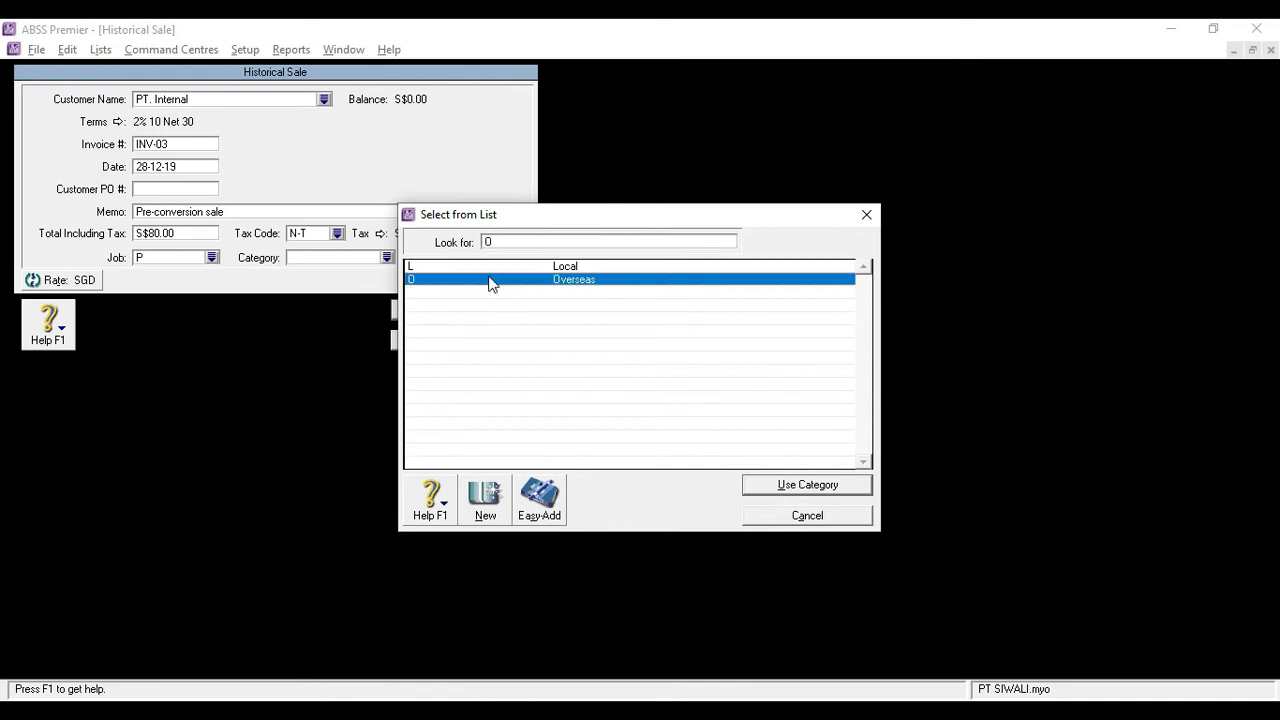
{"action": "left_click", "coordinate": [450, 310]}
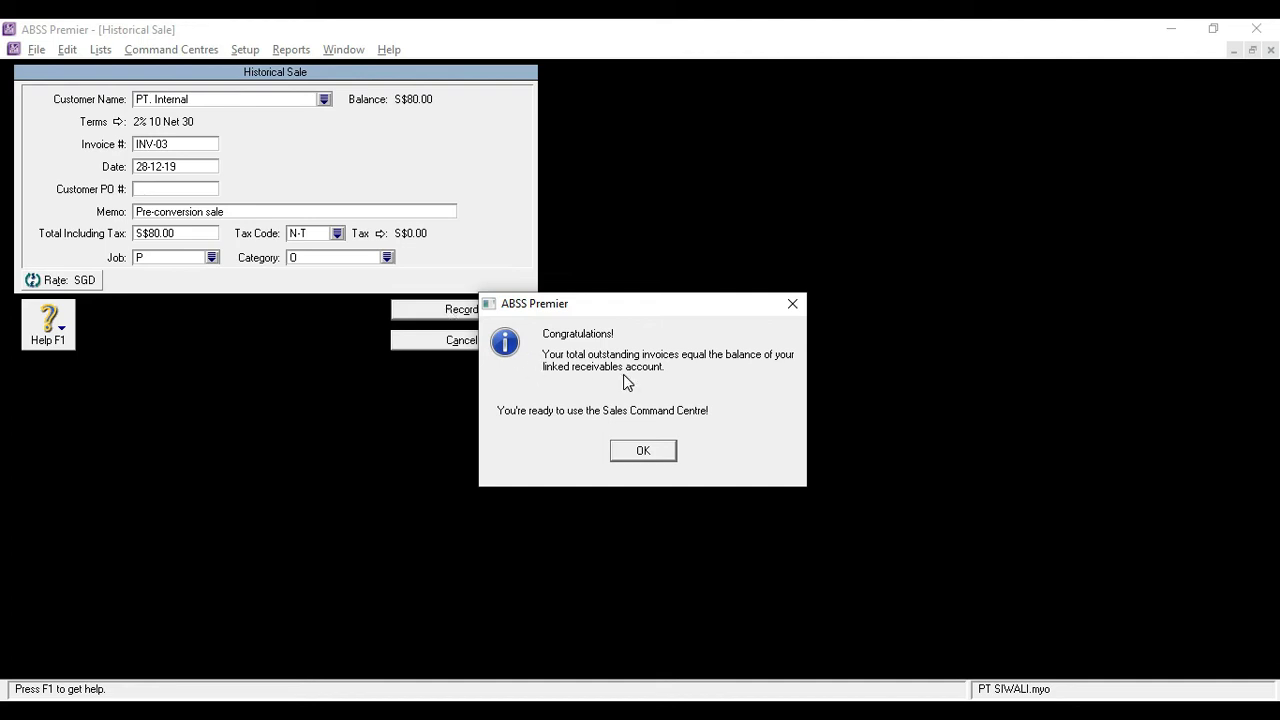
{"action": "left_click", "coordinate": [621, 452]}
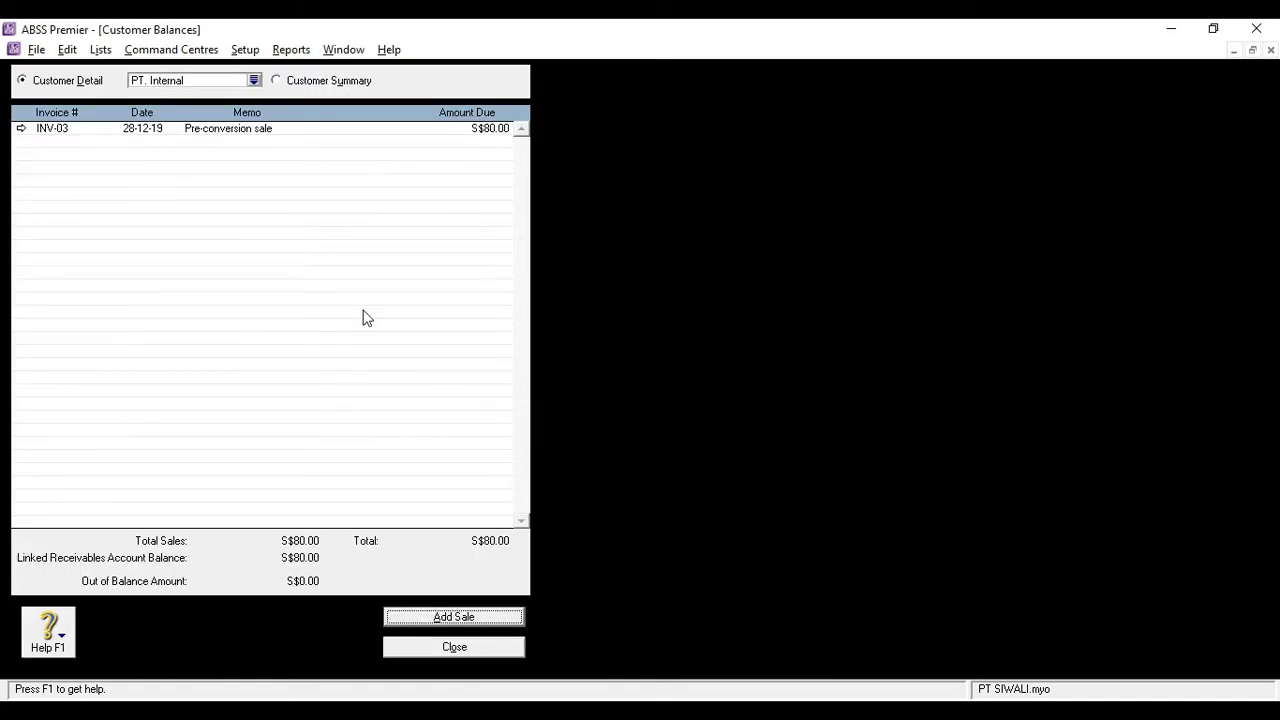
Return to the summary of IDR customers and start a new historical sale for the second customer listed
{"action": "left_click", "coordinate": [296, 80]}
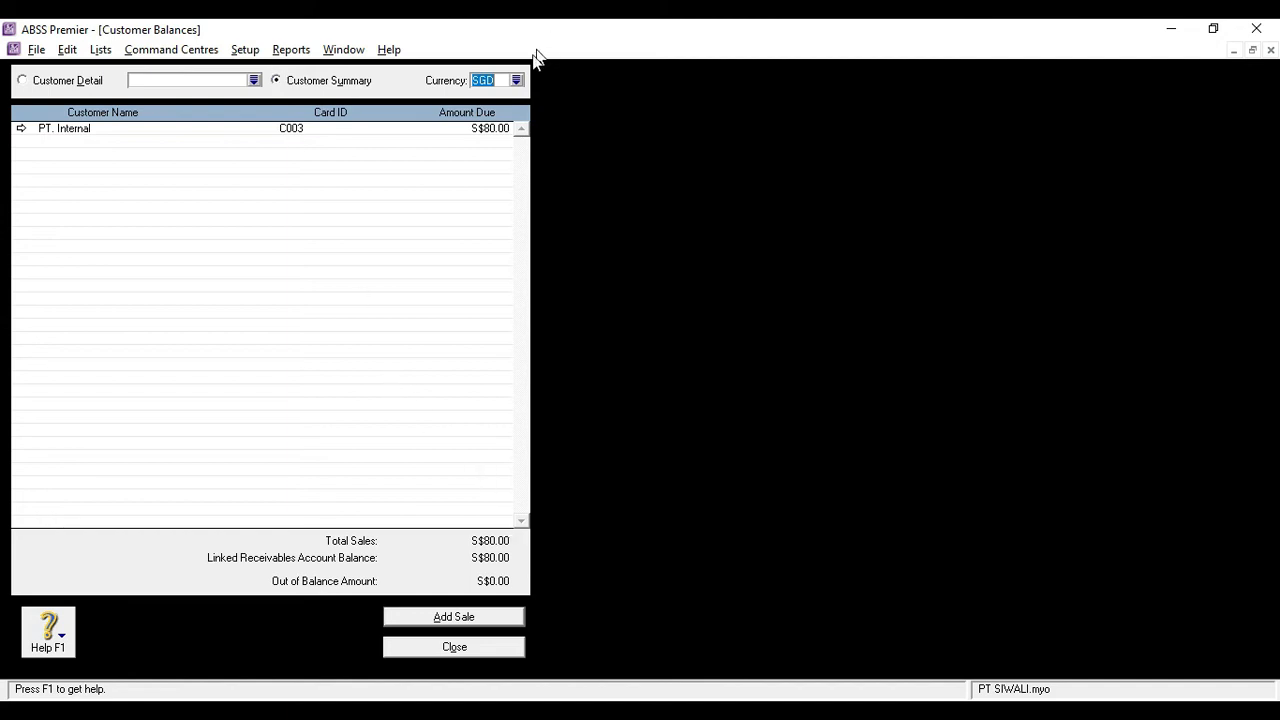
{"action": "left_click", "coordinate": [516, 80]}
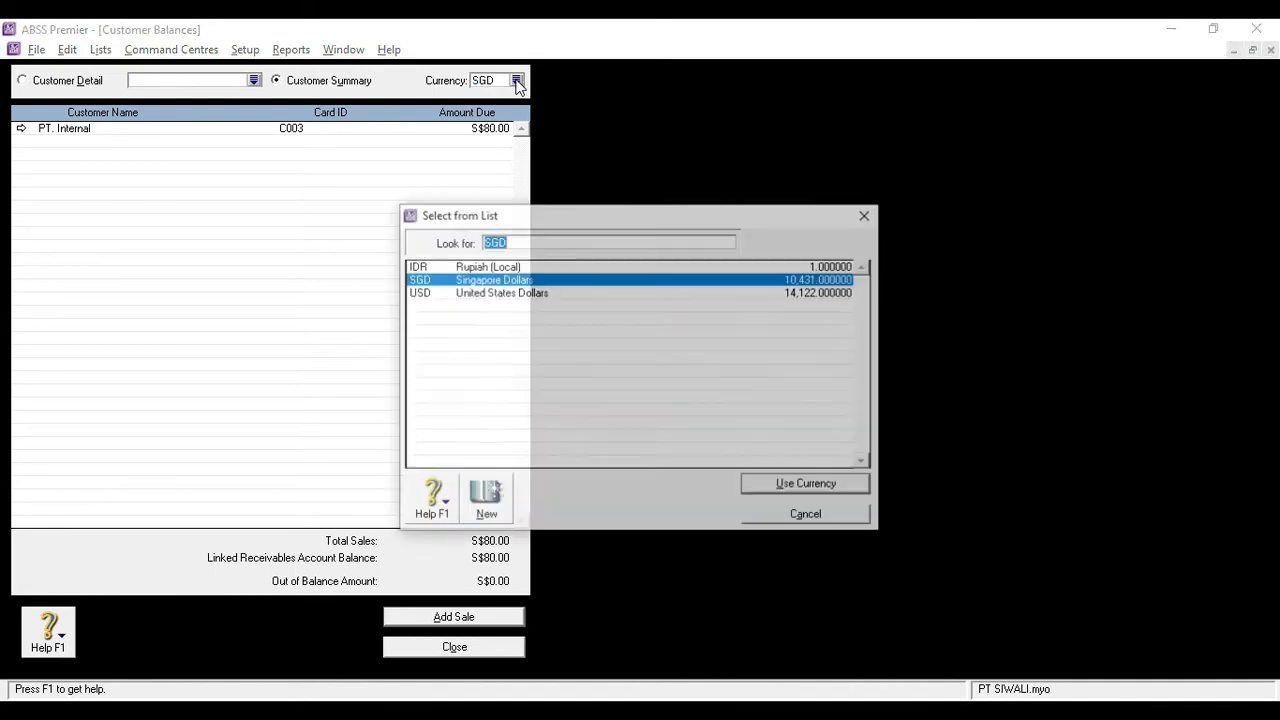
{"action": "double_click", "coordinate": [436, 266]}
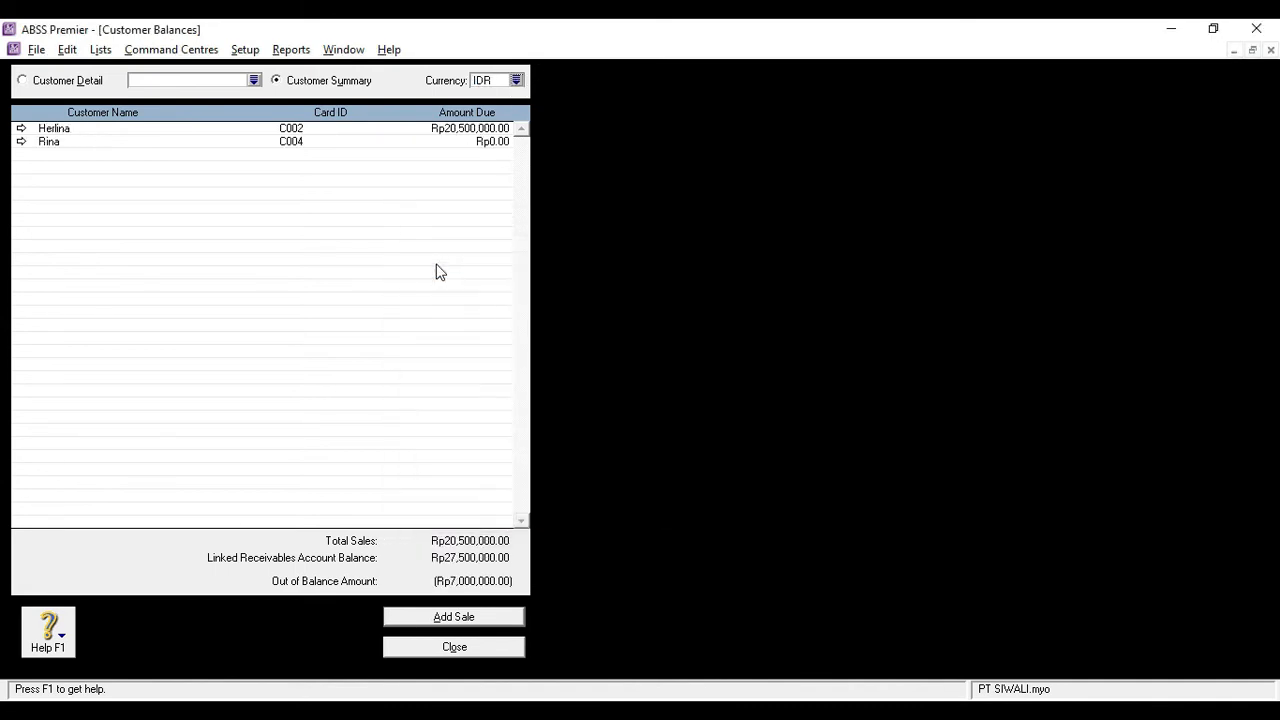
{"action": "double_click", "coordinate": [92, 141]}
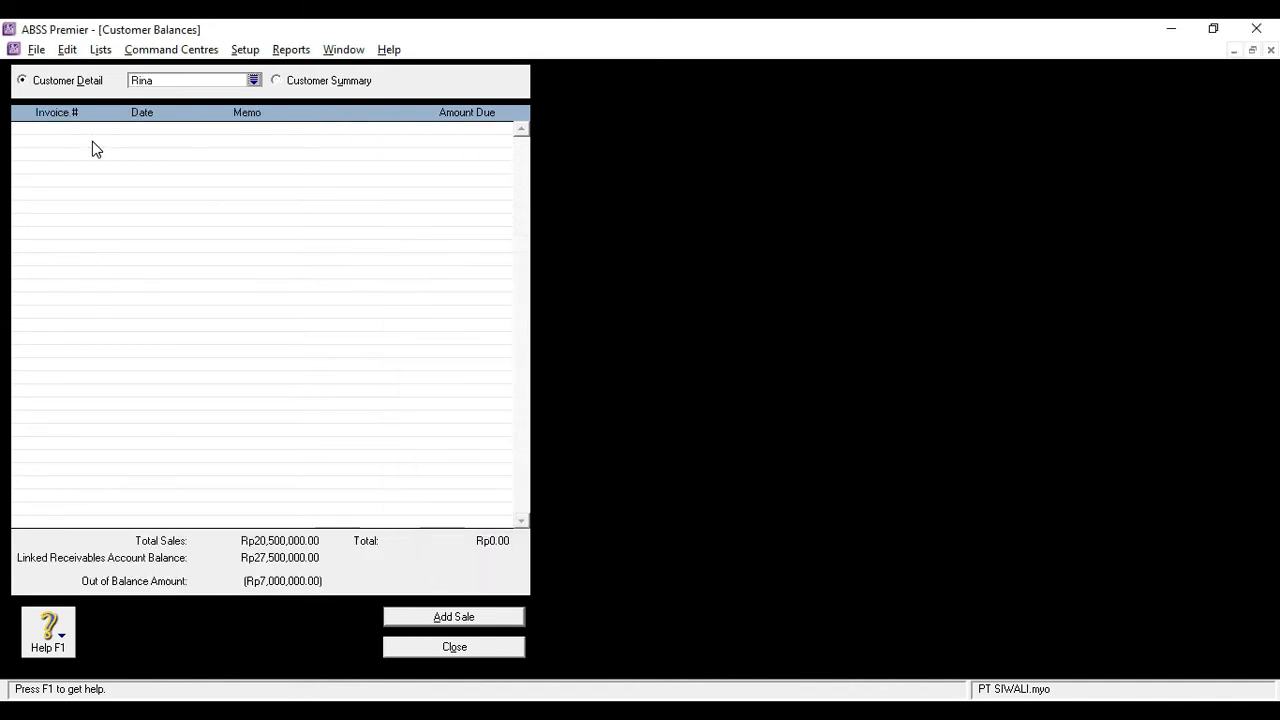
{"action": "left_click", "coordinate": [436, 620]}
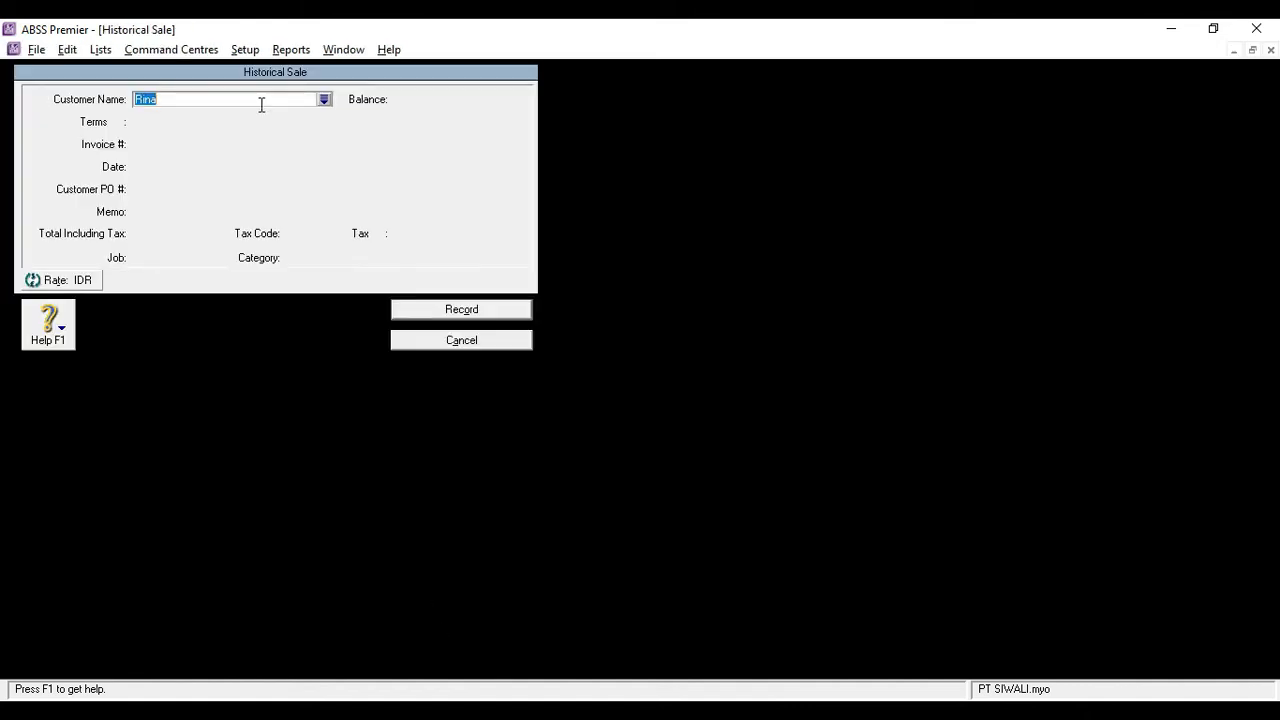
{"action": "key", "text": "Tab"}
Set the historical sale's invoice number to INV-04 and its date to 29-12-19
{"action": "double_click", "coordinate": [200, 143]}
{"action": "type", "text": "INV-04"}
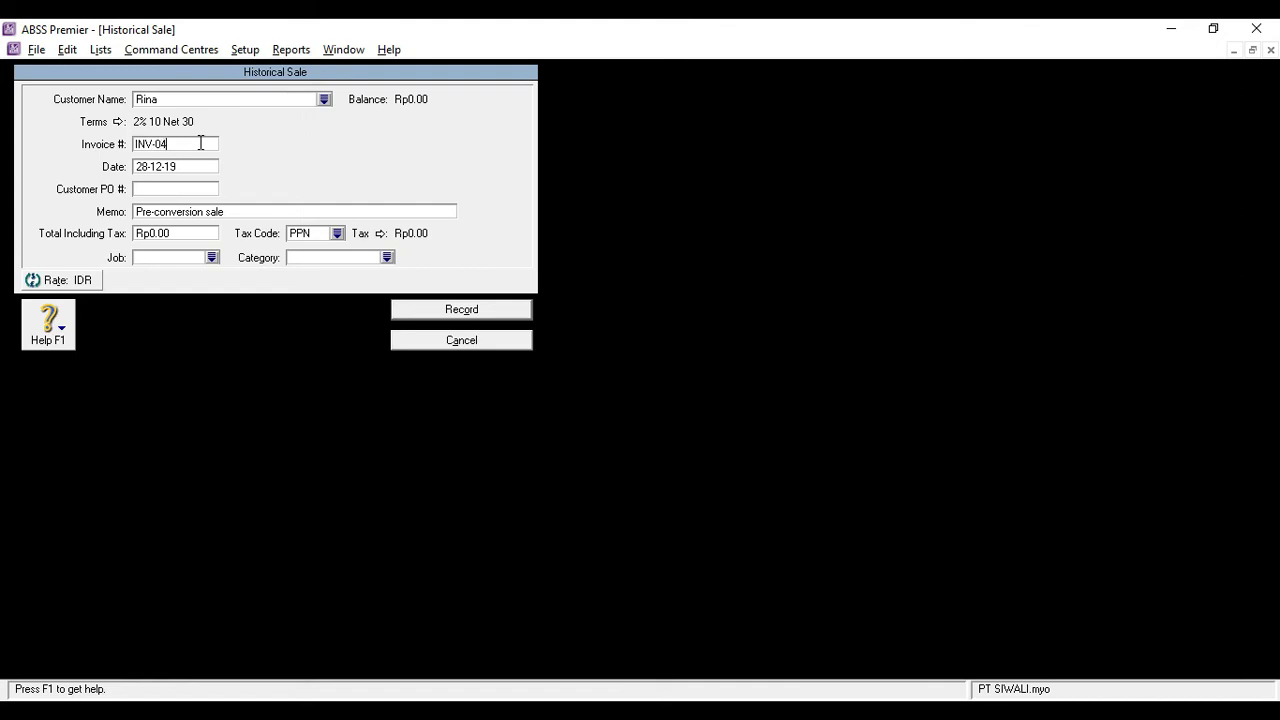
{"action": "key", "text": "Tab"}
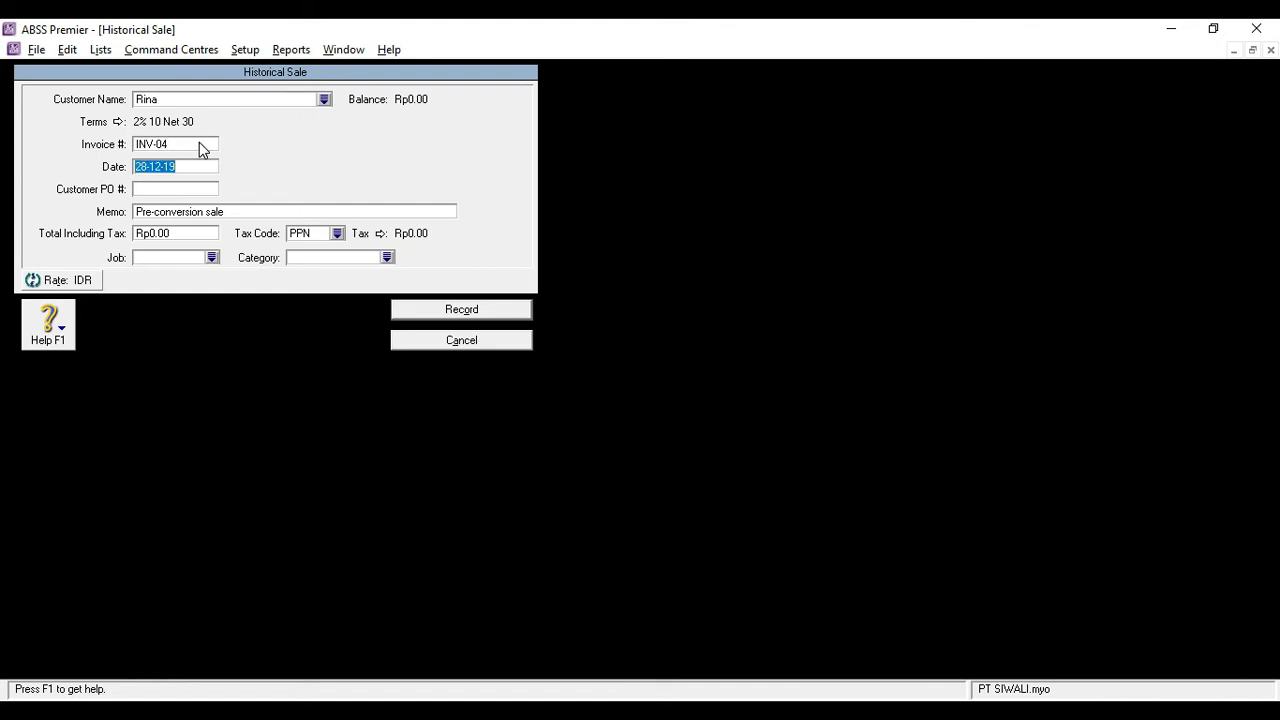
{"action": "key", "text": "Left"}
{"action": "key", "text": "Left"}
{"action": "key", "text": "Left"}
{"action": "key", "text": "Left"}
{"action": "key", "text": "BackSpace"}
{"action": "type", "text": "9"}
{"action": "key", "text": "Tab"}
Enter a total including tax of Rp7,000,000 for invoice INV-04 and assign the tax code N-T
{"action": "key", "text": "Tab"}
{"action": "key", "text": "Tab"}
{"action": "type", "text": "7,000,000"}
{"action": "key", "text": "Tab"}
{"action": "type", "text": "N-T"}
{"action": "key", "text": "Tab"}
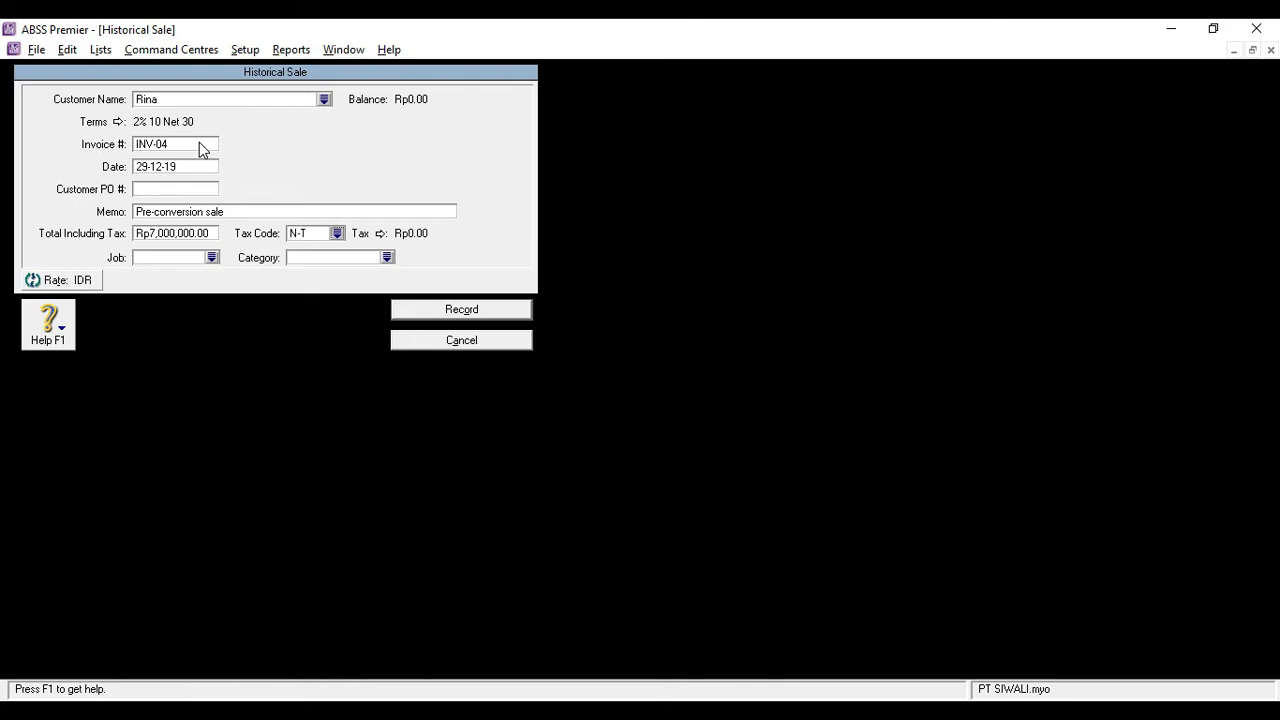
Assign job P and category L (Local) to invoice INV-04 and record the historical sale
{"action": "left_click", "coordinate": [212, 258]}
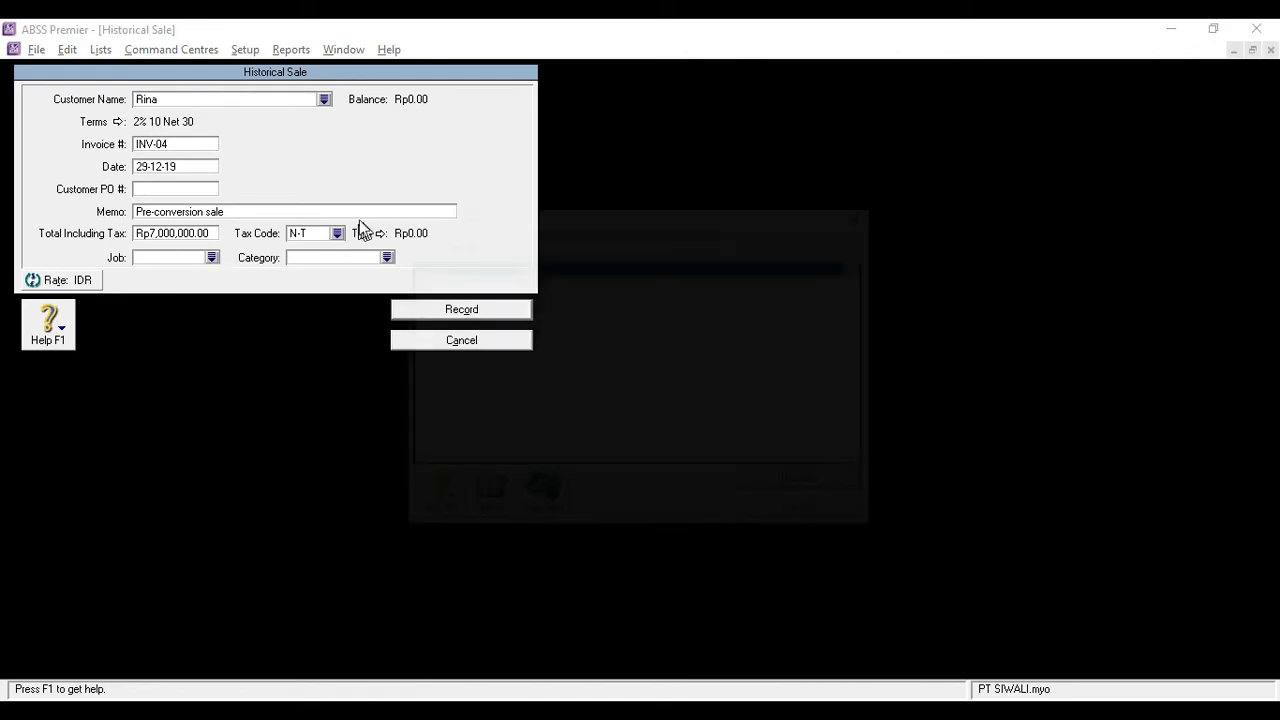
{"action": "double_click", "coordinate": [525, 280]}
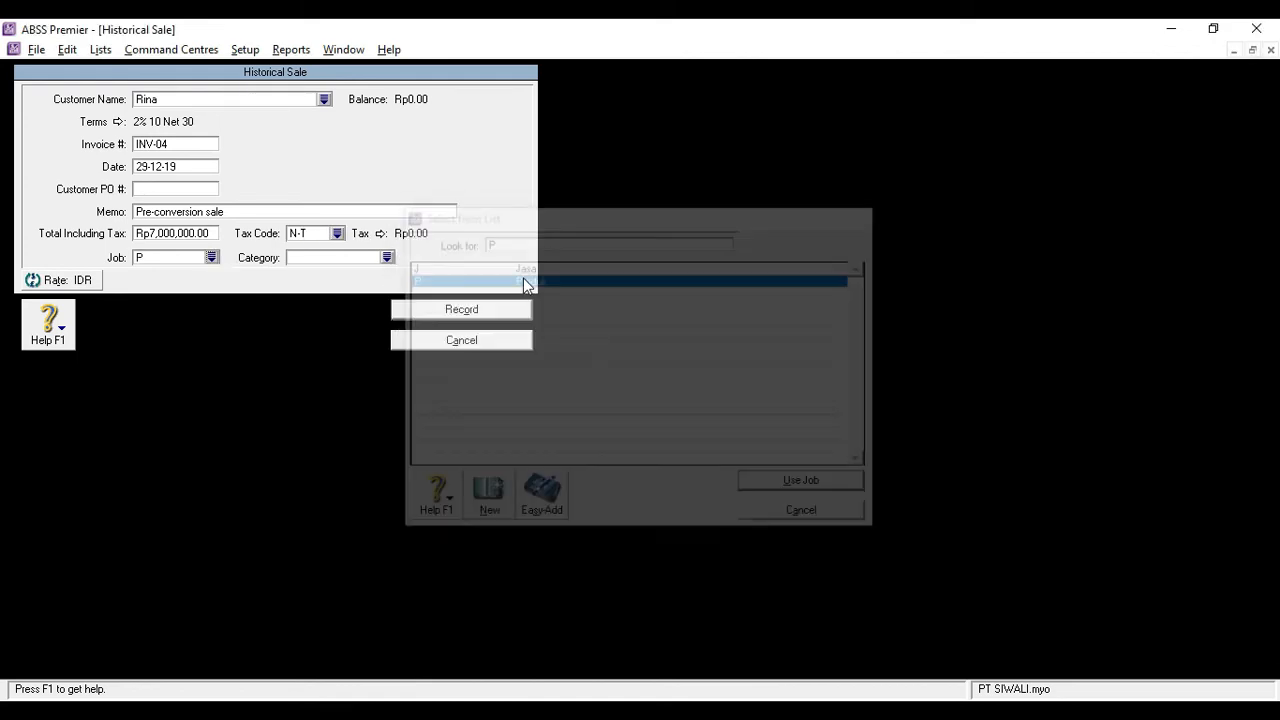
{"action": "left_click", "coordinate": [387, 257]}
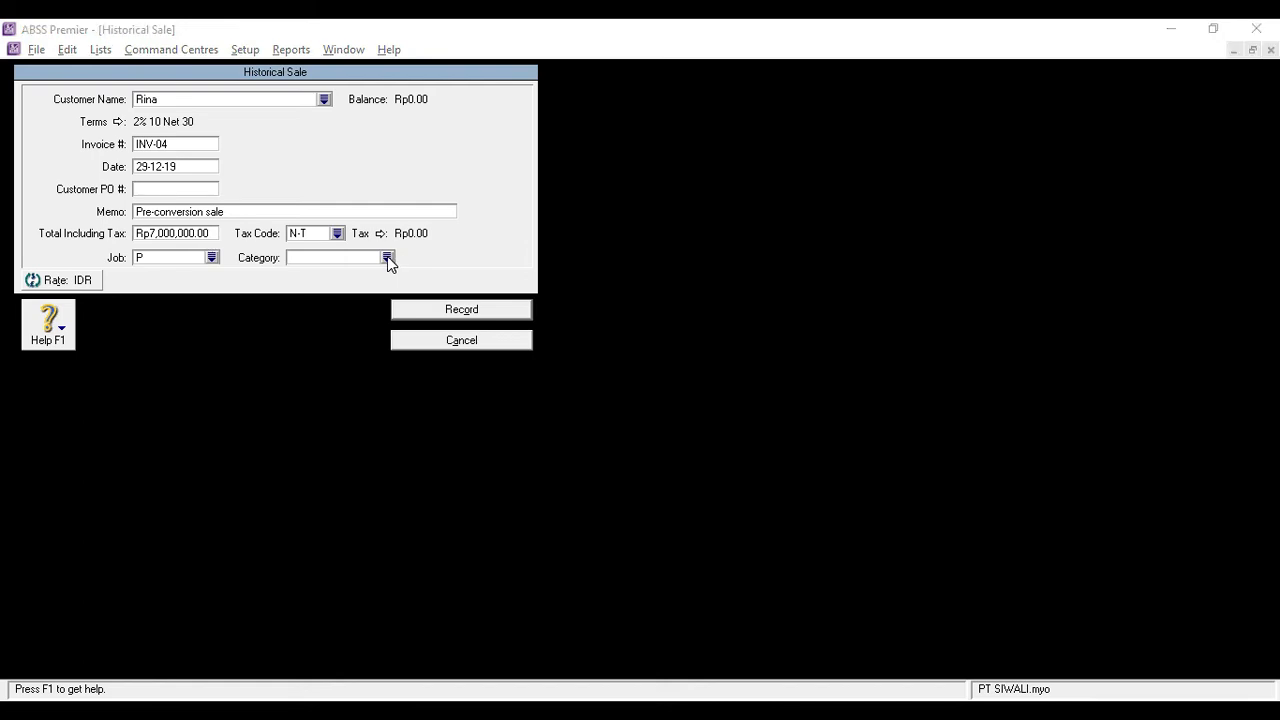
{"action": "double_click", "coordinate": [446, 272]}
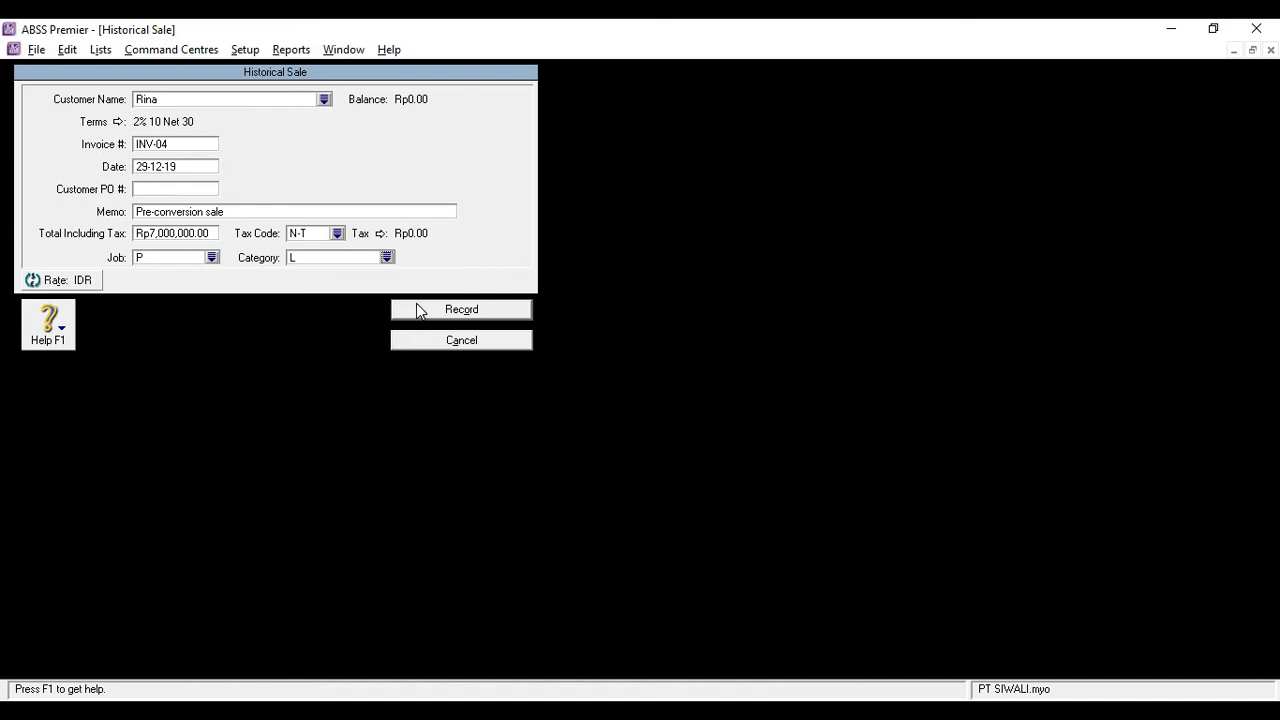
{"action": "left_click", "coordinate": [418, 310]}
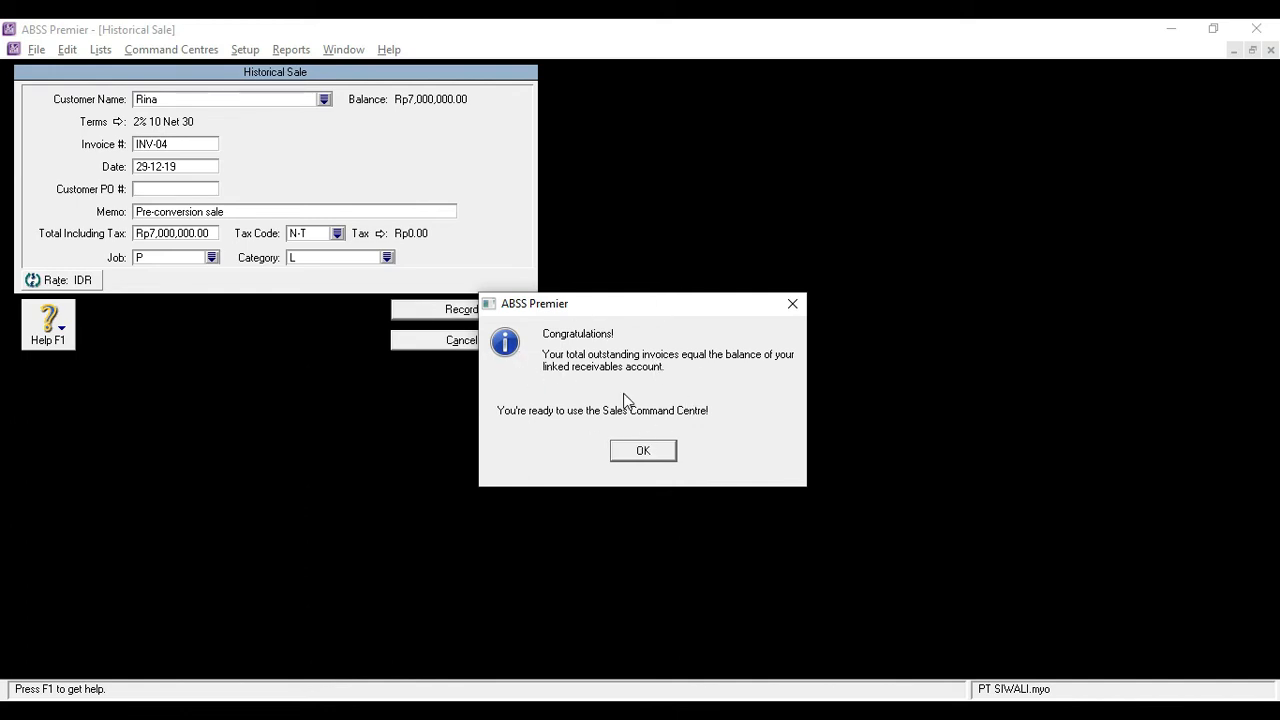
{"action": "left_click", "coordinate": [628, 453]}
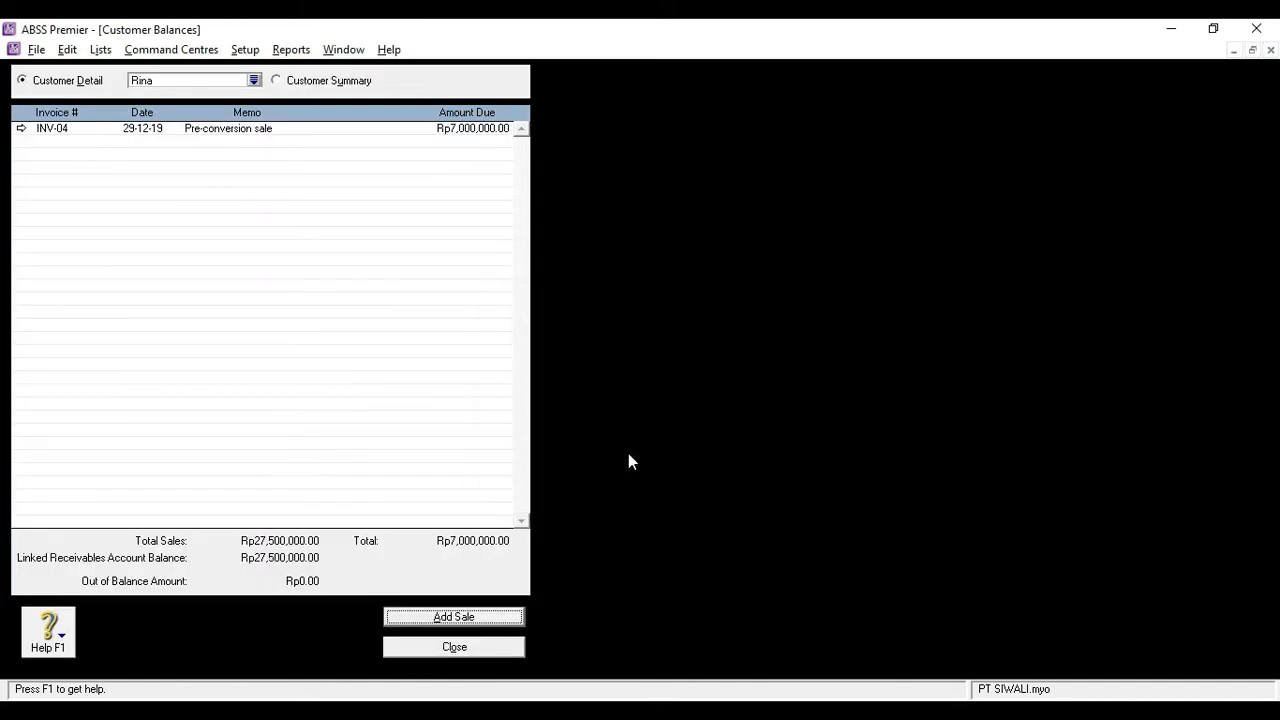
Show the summary of USD customers and start a new historical sale for PT. LDU
{"action": "left_click", "coordinate": [378, 80]}
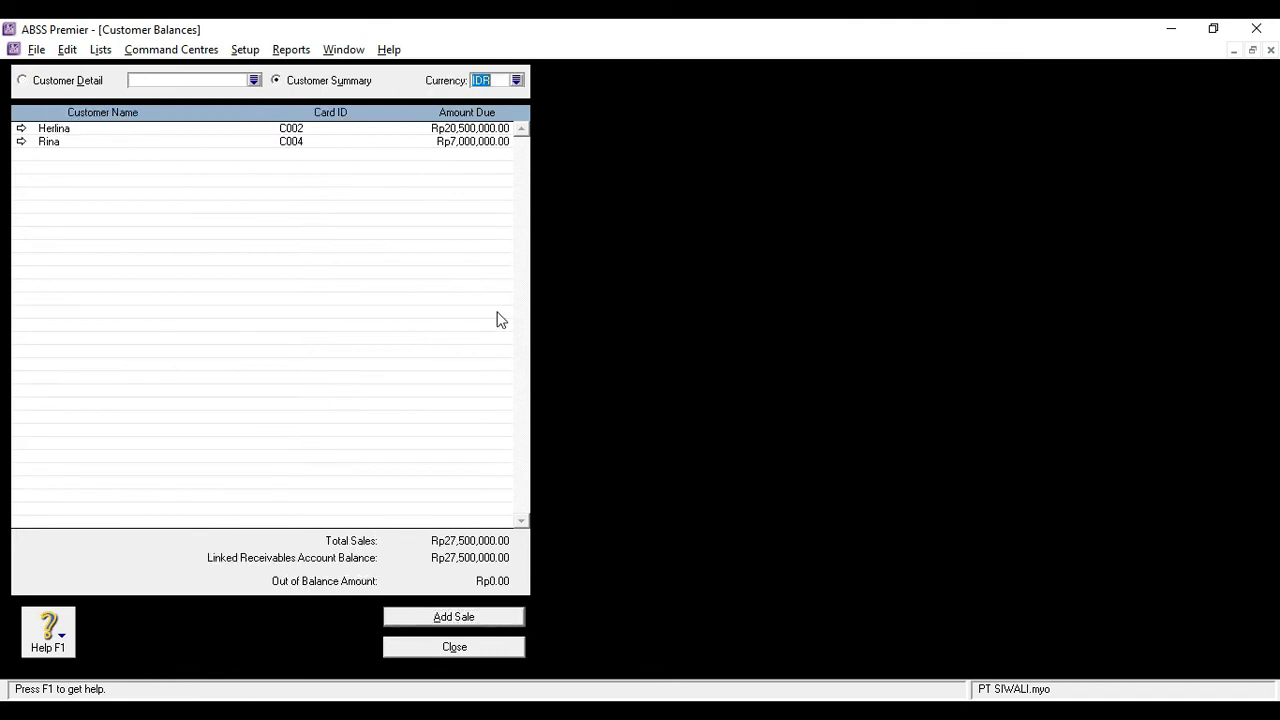
{"action": "left_click", "coordinate": [516, 80]}
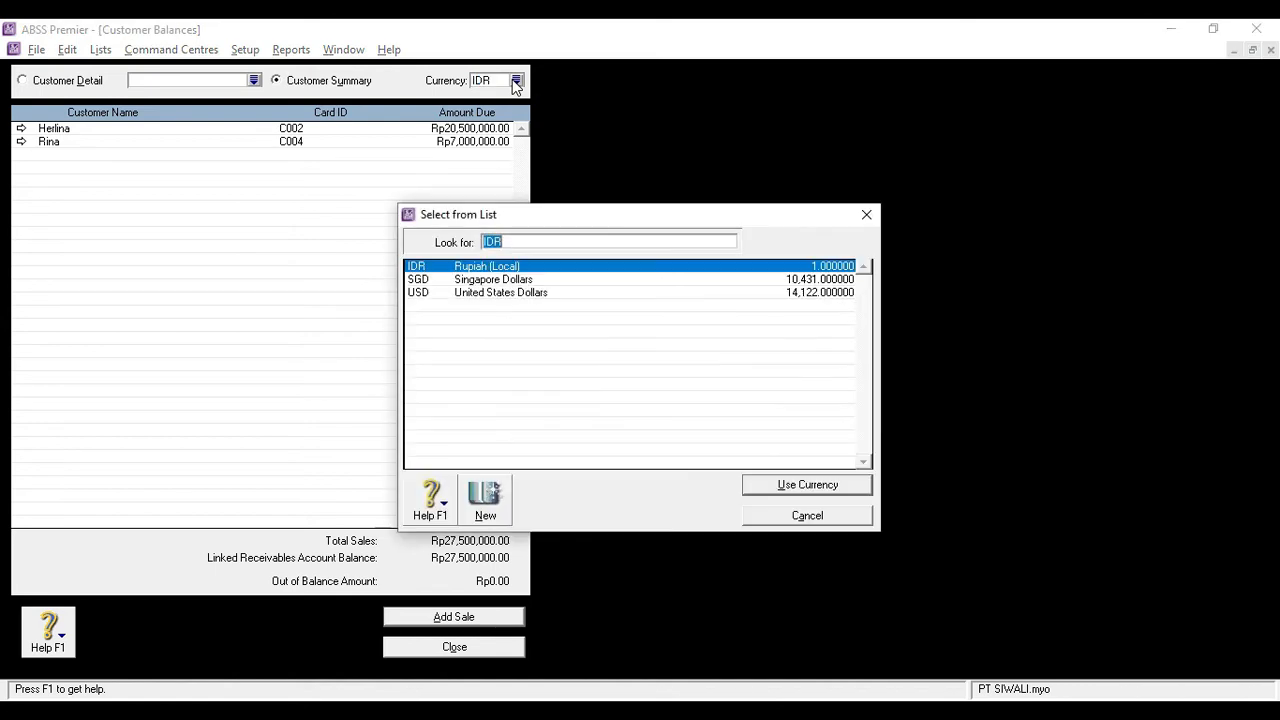
{"action": "double_click", "coordinate": [419, 296]}
{"action": "double_click", "coordinate": [74, 132]}
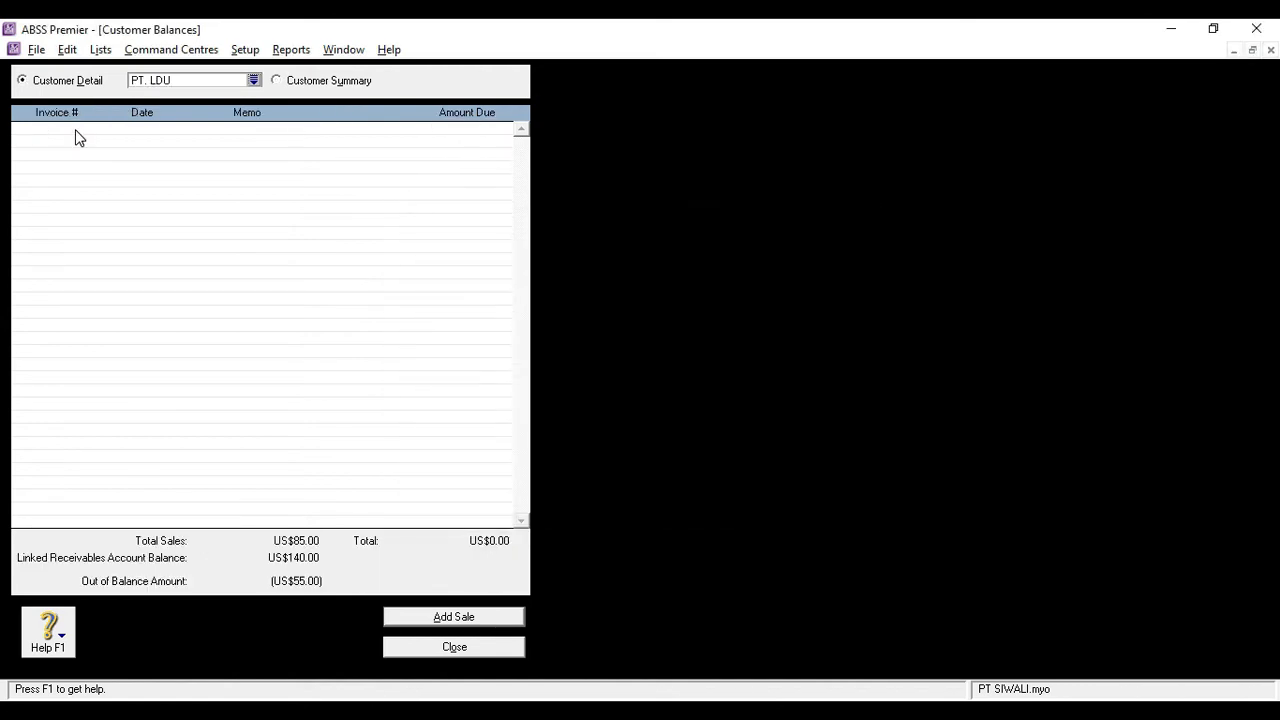
{"action": "left_click", "coordinate": [443, 615]}
Set the historical sale's invoice number to INV-05 and its date to 30-12-19
{"action": "left_click", "coordinate": [165, 144]}
{"action": "type", "text": "INV"}
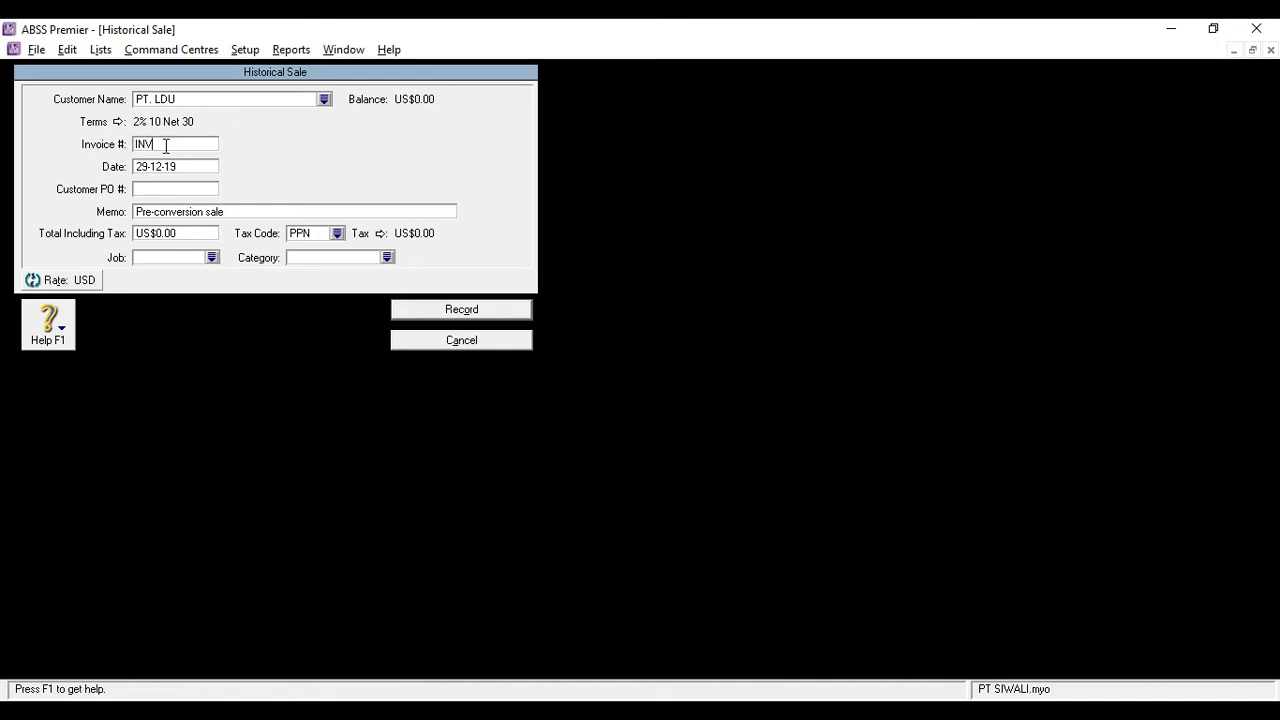
{"action": "type", "text": "-05"}
{"action": "key", "text": "Tab"}
{"action": "key", "text": "BackSpace"}
{"action": "key", "text": "BackSpace"}
{"action": "type", "text": "30"}
{"action": "key", "text": "Tab"}
{"action": "key", "text": "Tab"}
Enter a total including tax of US$55.00 for invoice INV-05 and assign the tax code N-T
{"action": "left_click", "coordinate": [163, 233]}
{"action": "type", "text": "55"}
{"action": "key", "text": "Tab"}
{"action": "type", "text": "N"}
{"action": "key", "text": "Tab"}
Record invoice INV-05 under job J and category O (Overseas), and close the customer balances
{"action": "left_click", "coordinate": [211, 257]}
{"action": "type", "text": "J"}
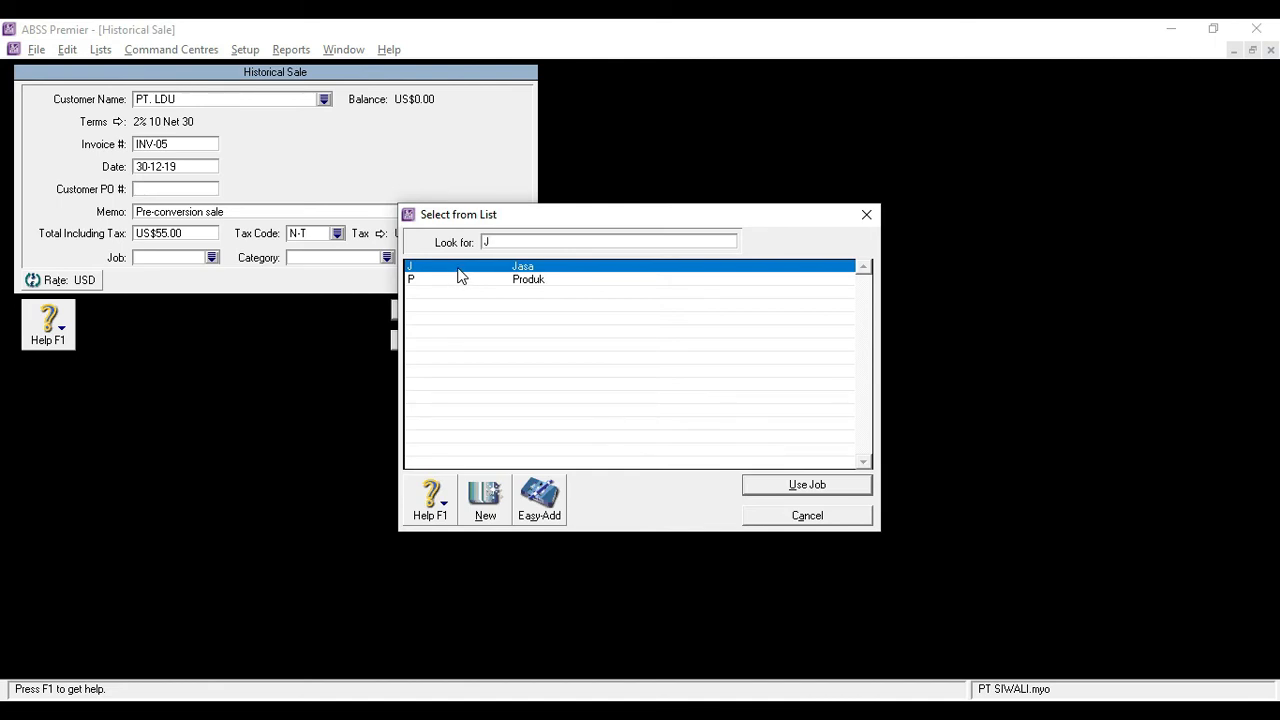
{"action": "double_click", "coordinate": [457, 267]}
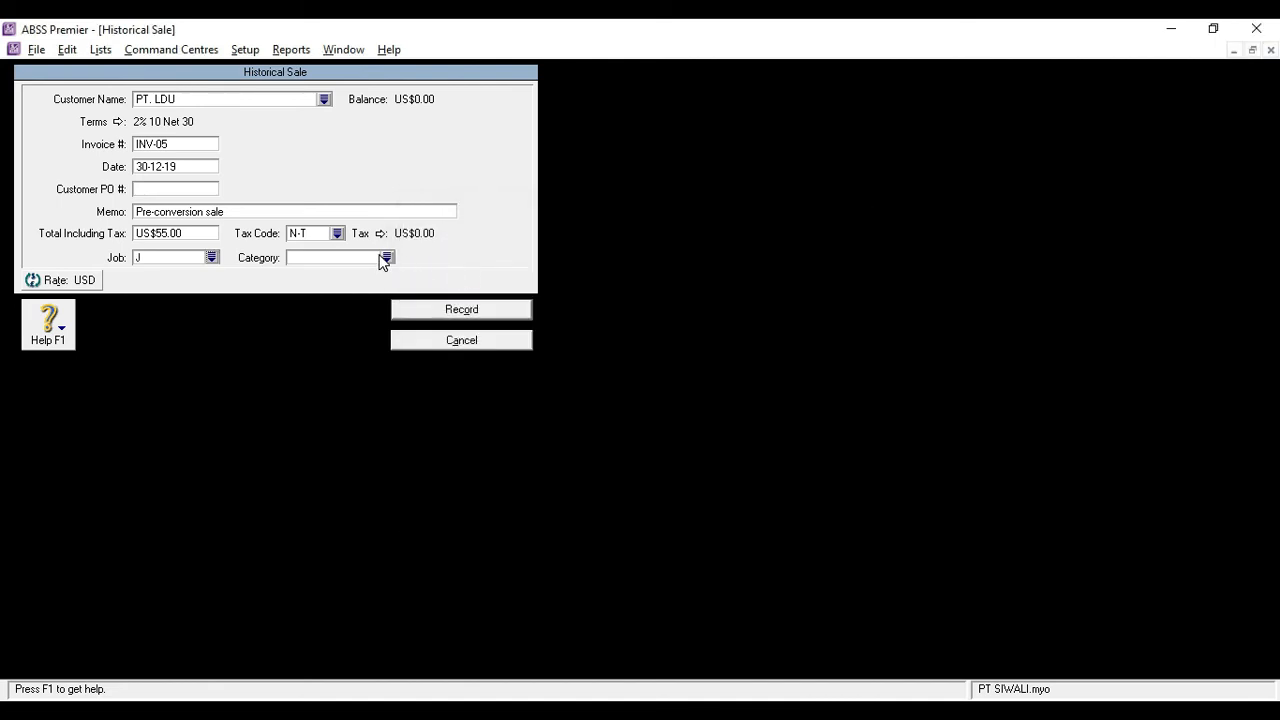
{"action": "left_click", "coordinate": [387, 257]}
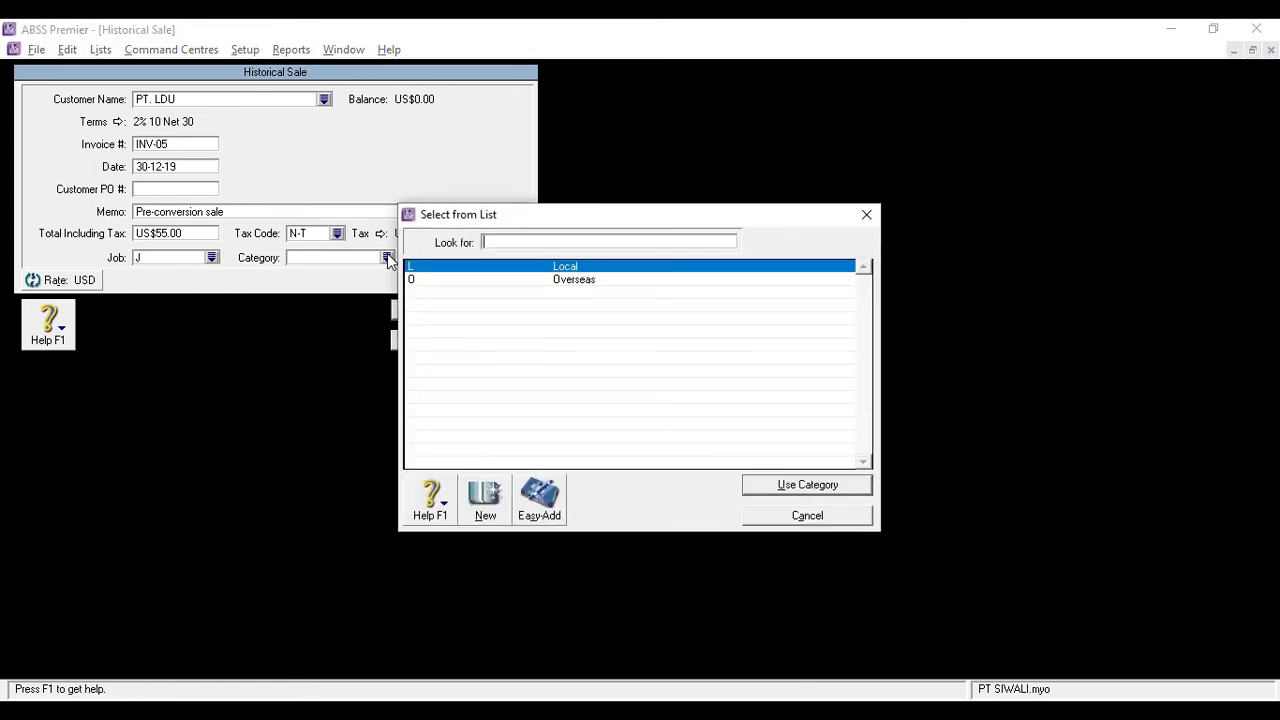
{"action": "double_click", "coordinate": [430, 280]}
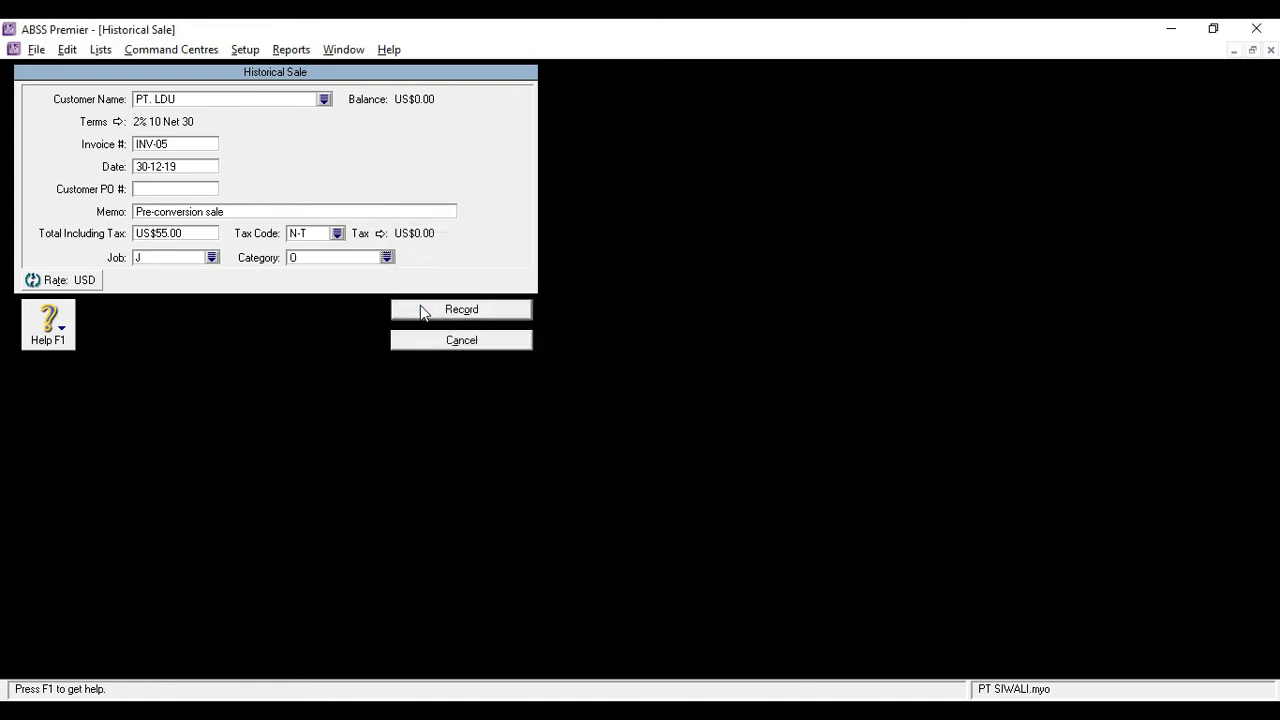
{"action": "left_click", "coordinate": [417, 310]}
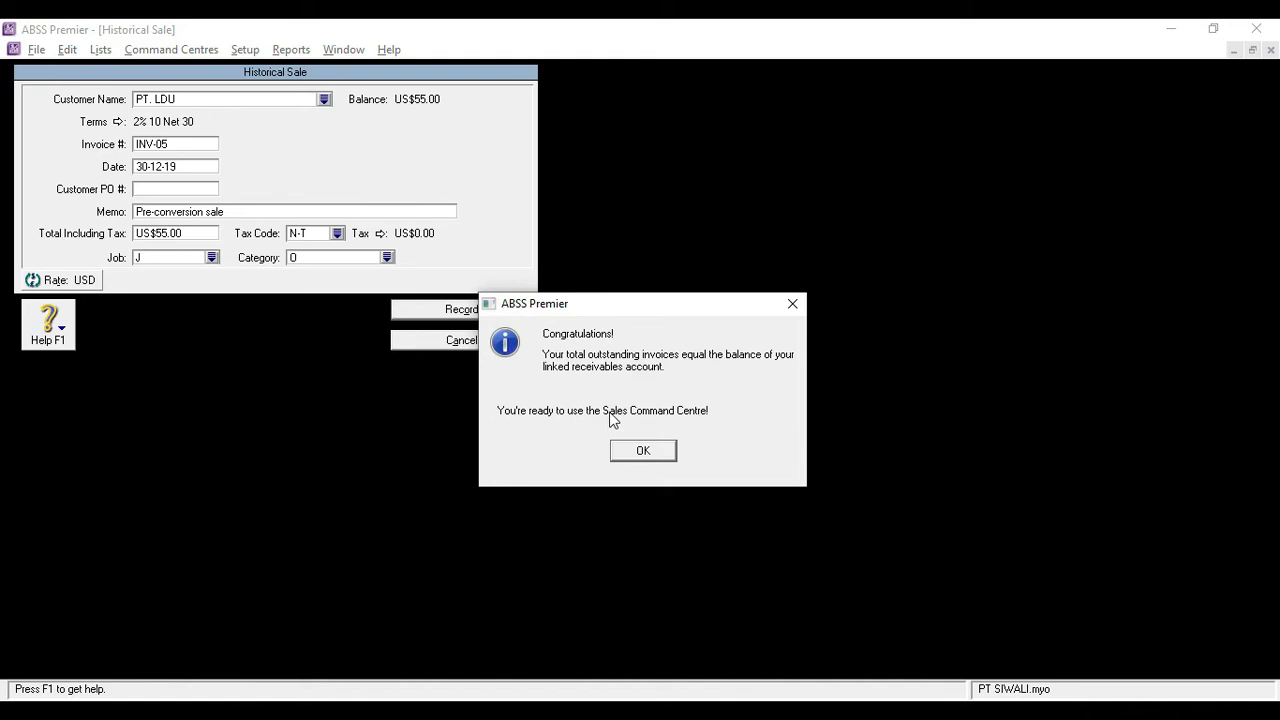
{"action": "left_click", "coordinate": [643, 450]}
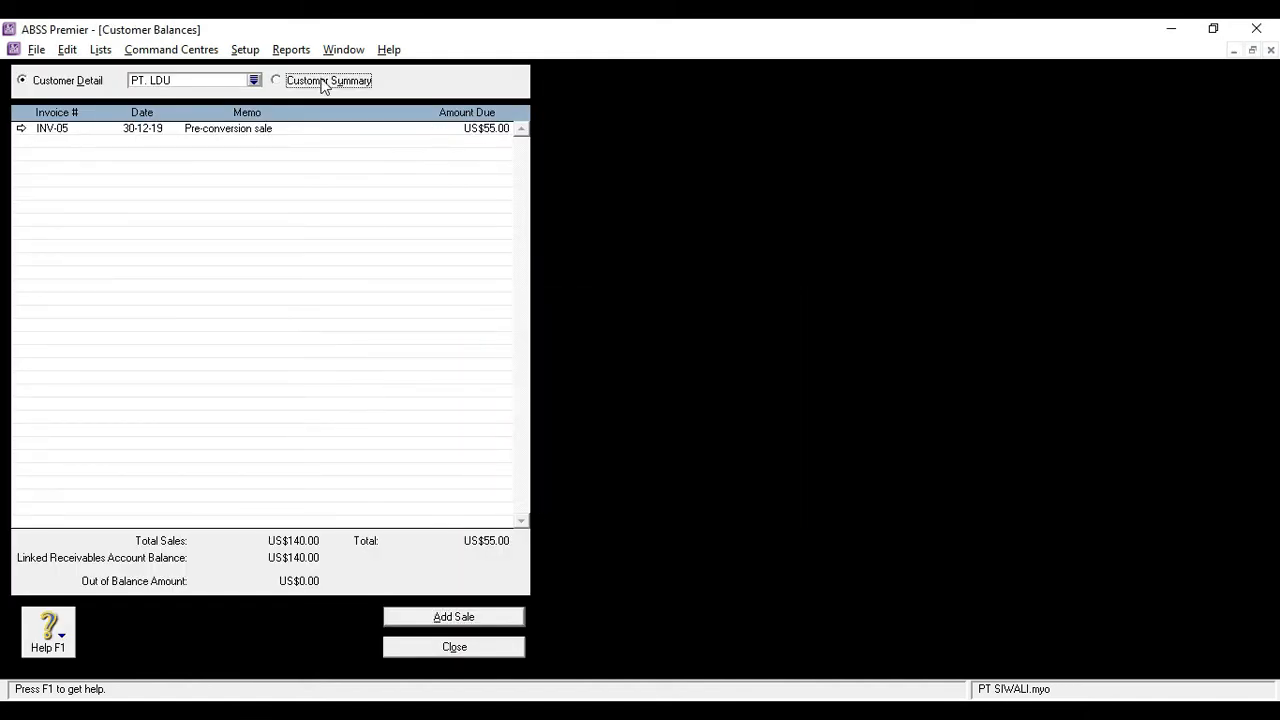
{"action": "left_click", "coordinate": [326, 82]}
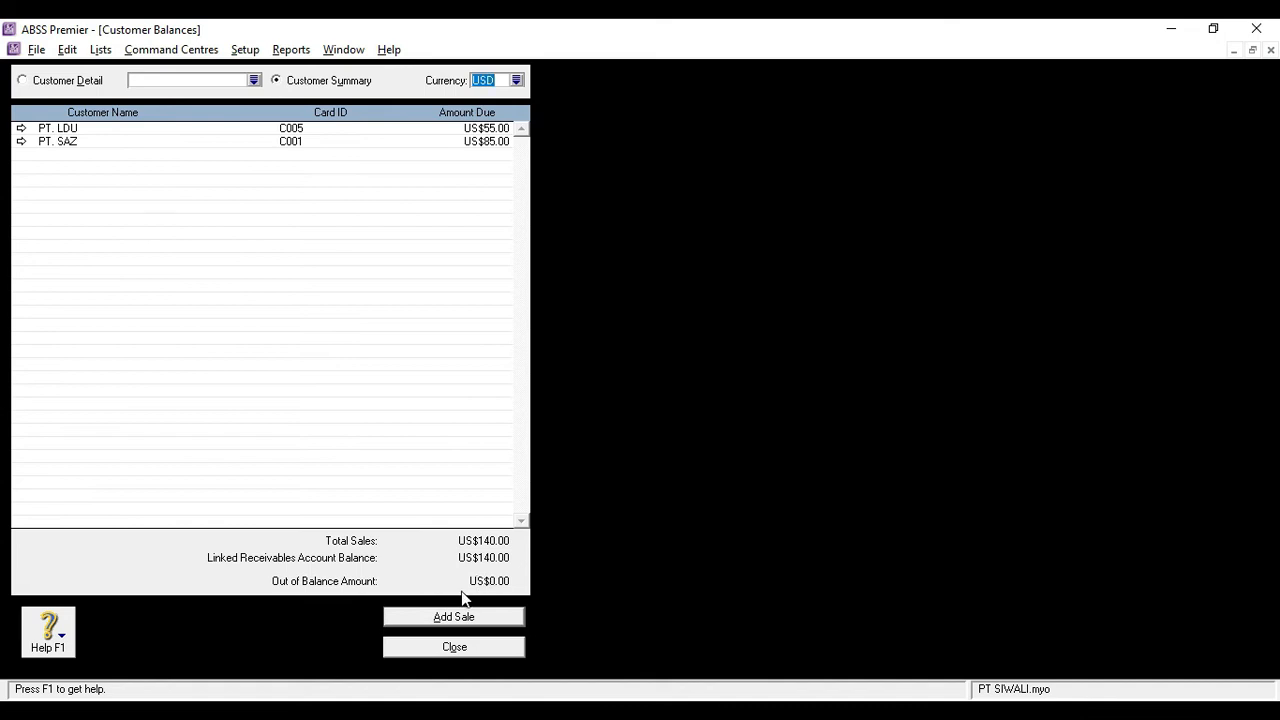
{"action": "left_click", "coordinate": [428, 651]}
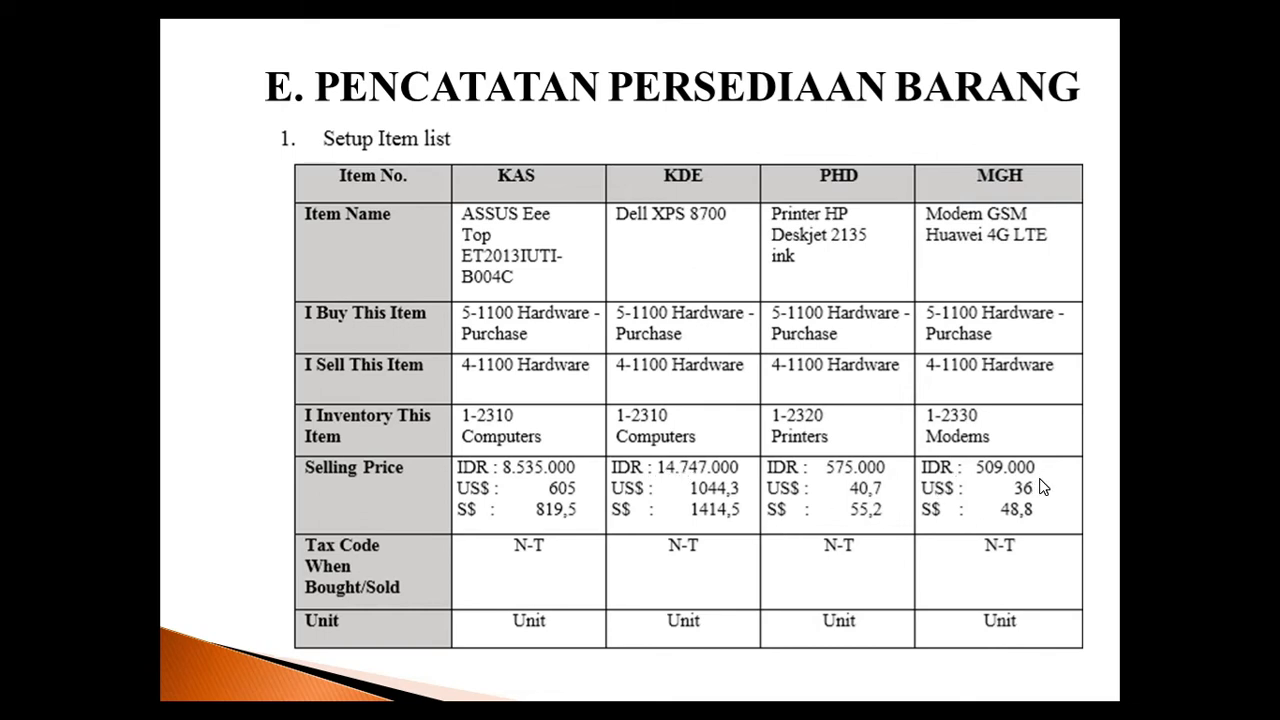
Switch from the slides to ABSS Premier and start a new item from the inventory's items list
{"action": "key", "text": "alt+Tab"}
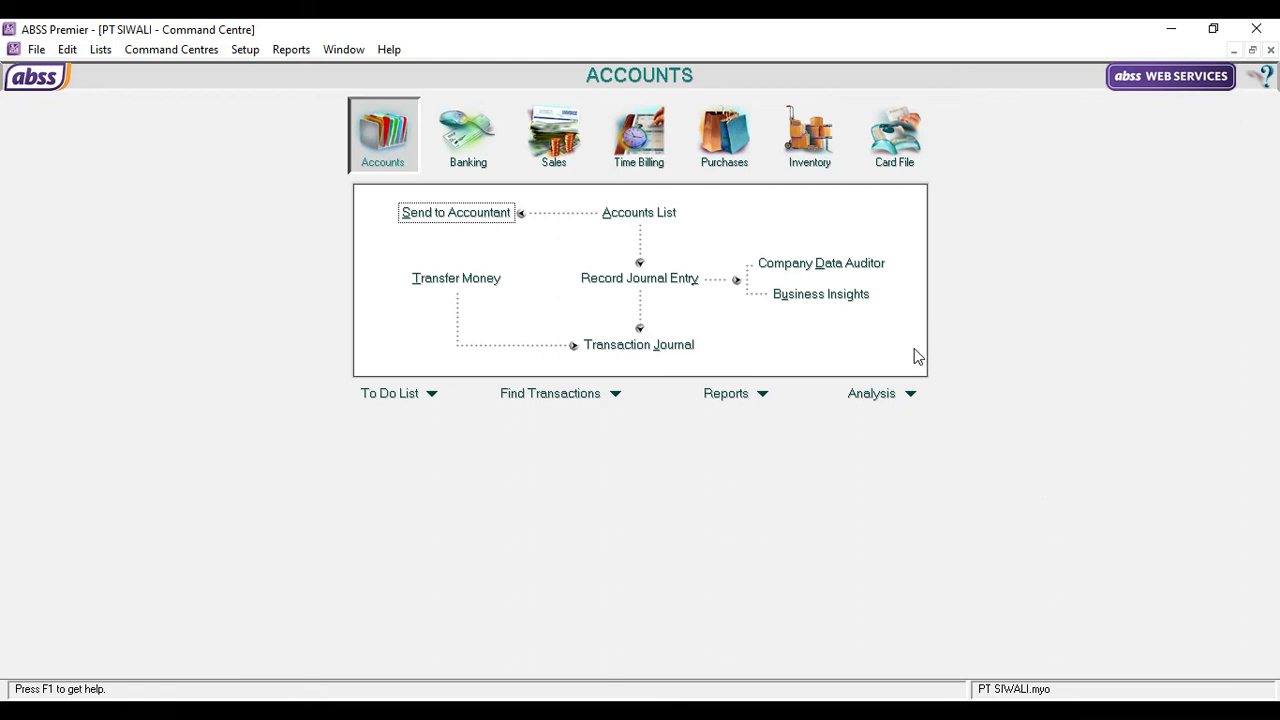
{"action": "left_click", "coordinate": [823, 153]}
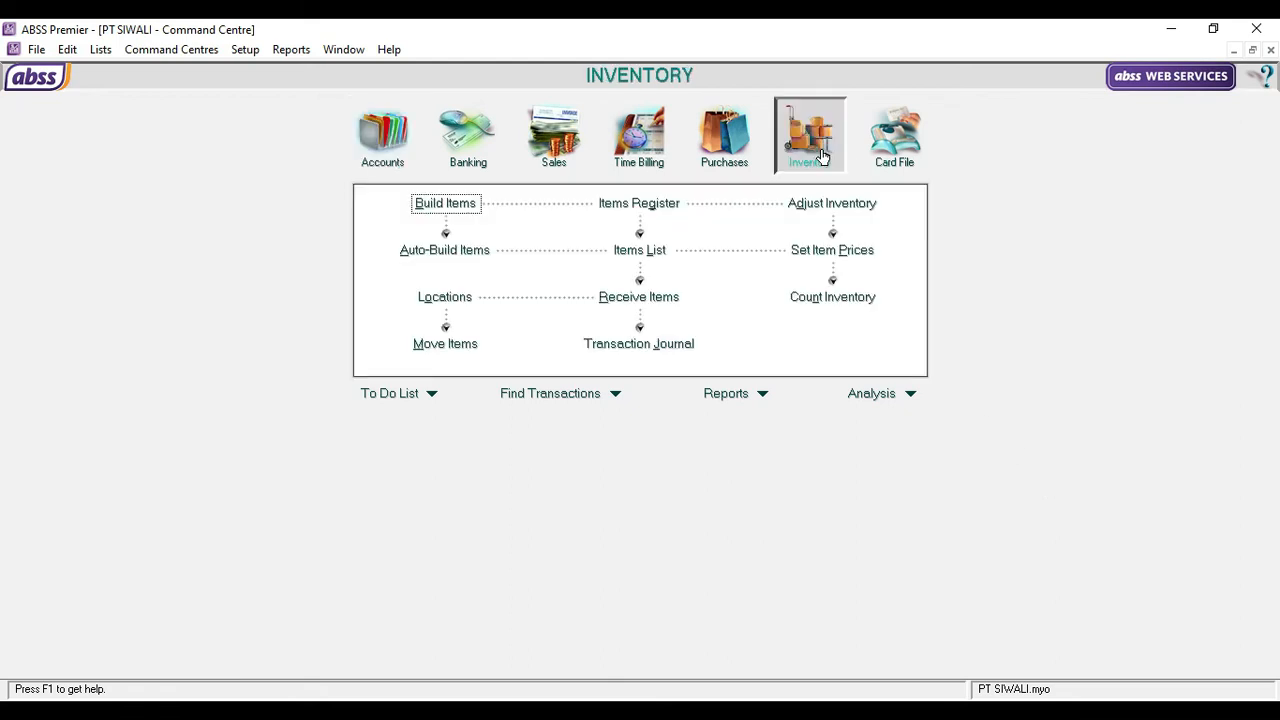
{"action": "left_click", "coordinate": [641, 252]}
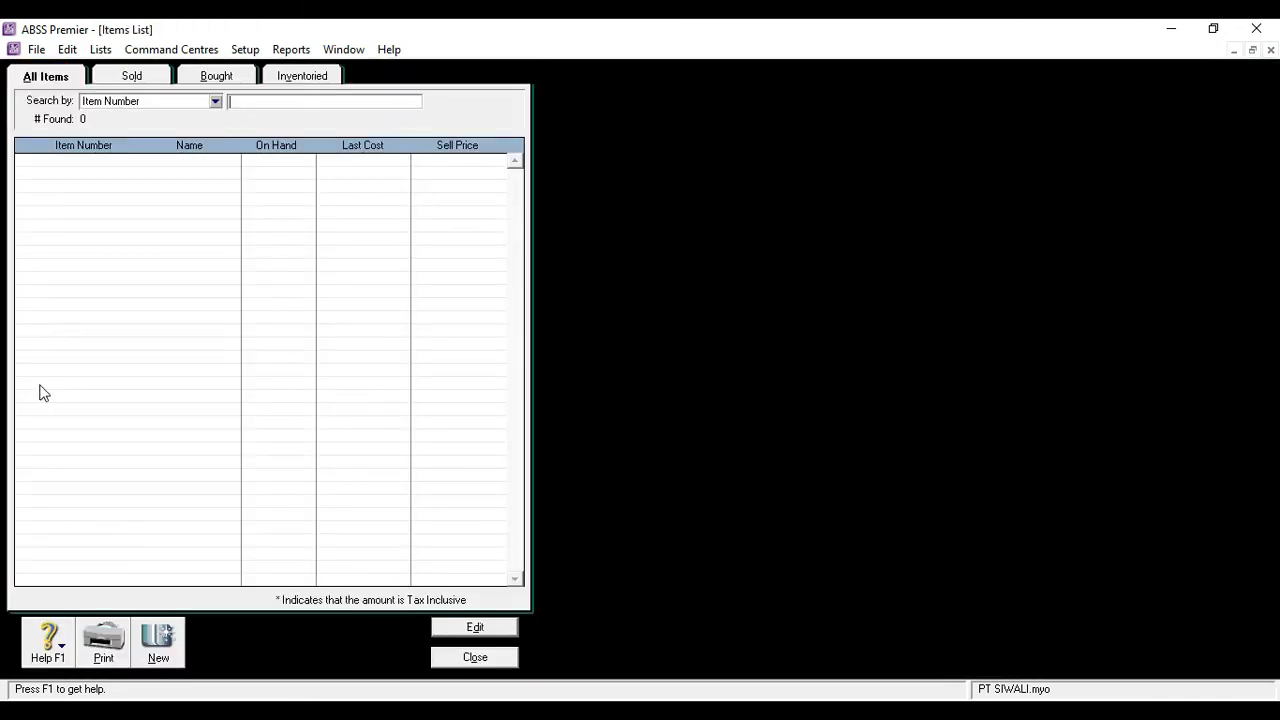
{"action": "left_click", "coordinate": [164, 642]}
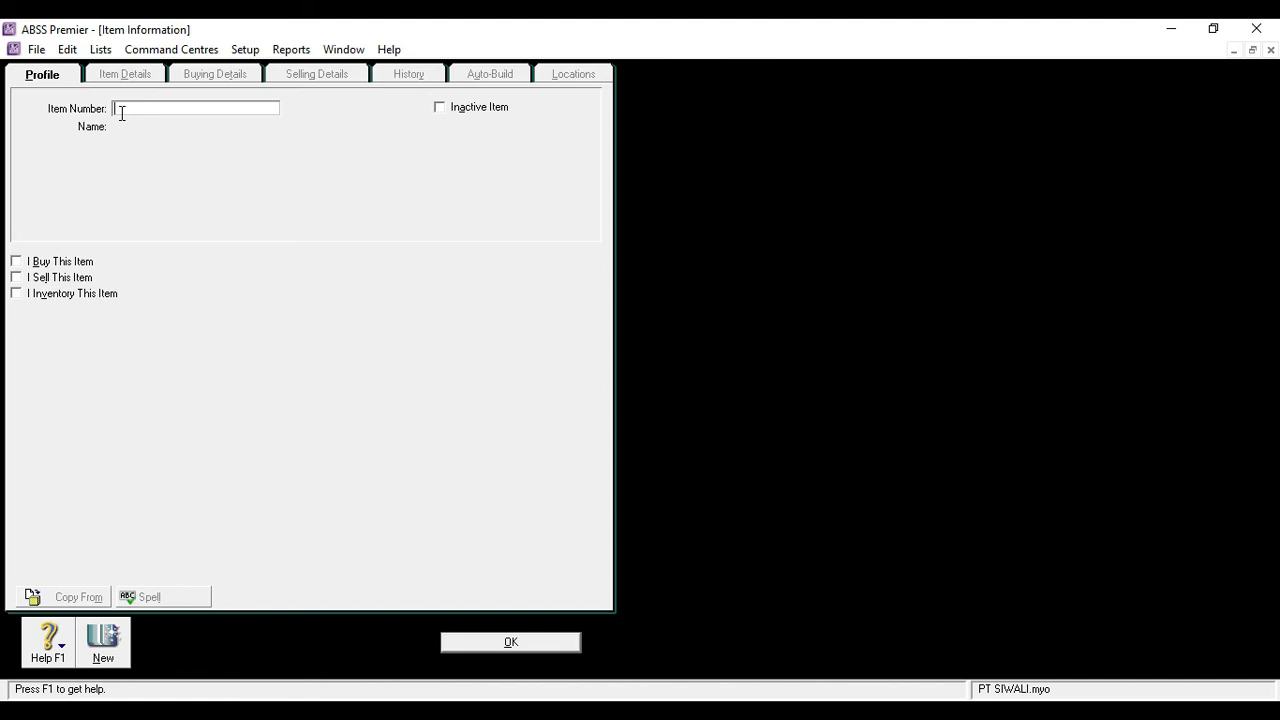
Enter the item number KAS and the name ASSUS Eee Top ET20131UTI-B004C for the new item
{"action": "type", "text": "KAS"}
{"action": "left_click", "coordinate": [164, 126]}
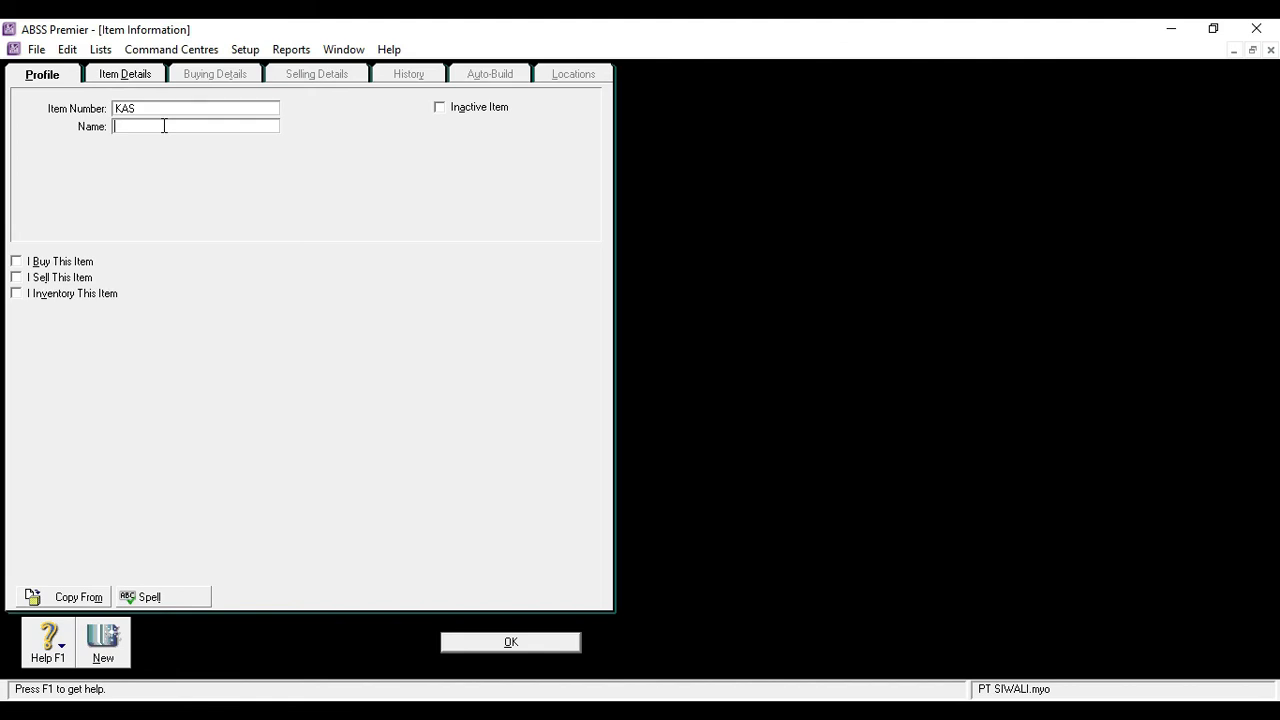
{"action": "type", "text": "ASUS Eee Top ET2013IUTI-B004C"}
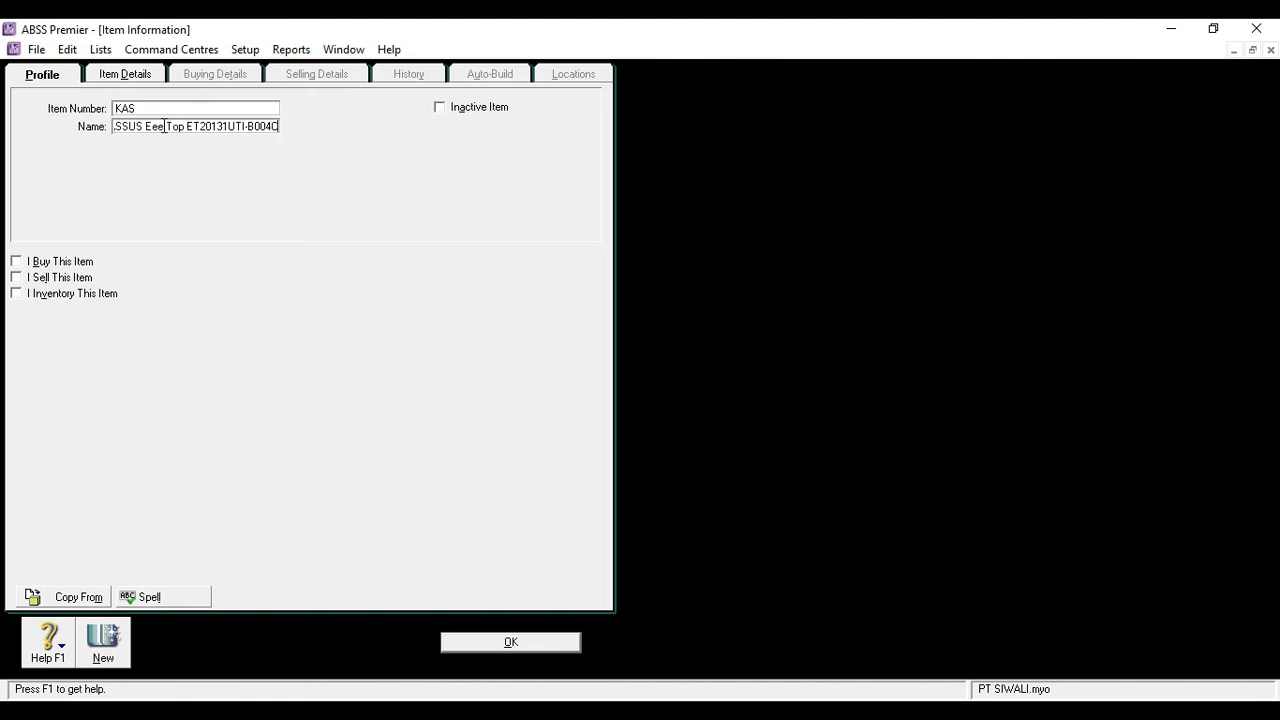
Mark item KAS as an item that is bought, sold and inventoried
{"action": "left_click", "coordinate": [25, 262]}
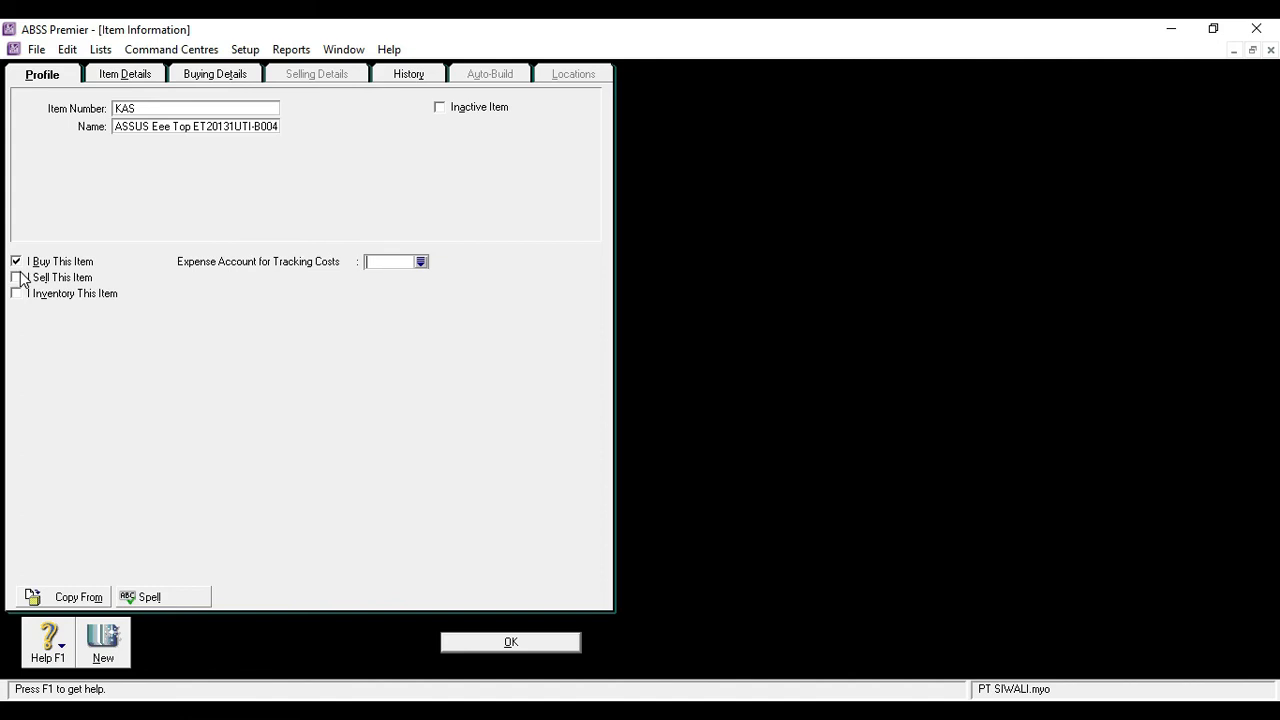
{"action": "left_click", "coordinate": [17, 278]}
{"action": "left_click", "coordinate": [17, 294]}
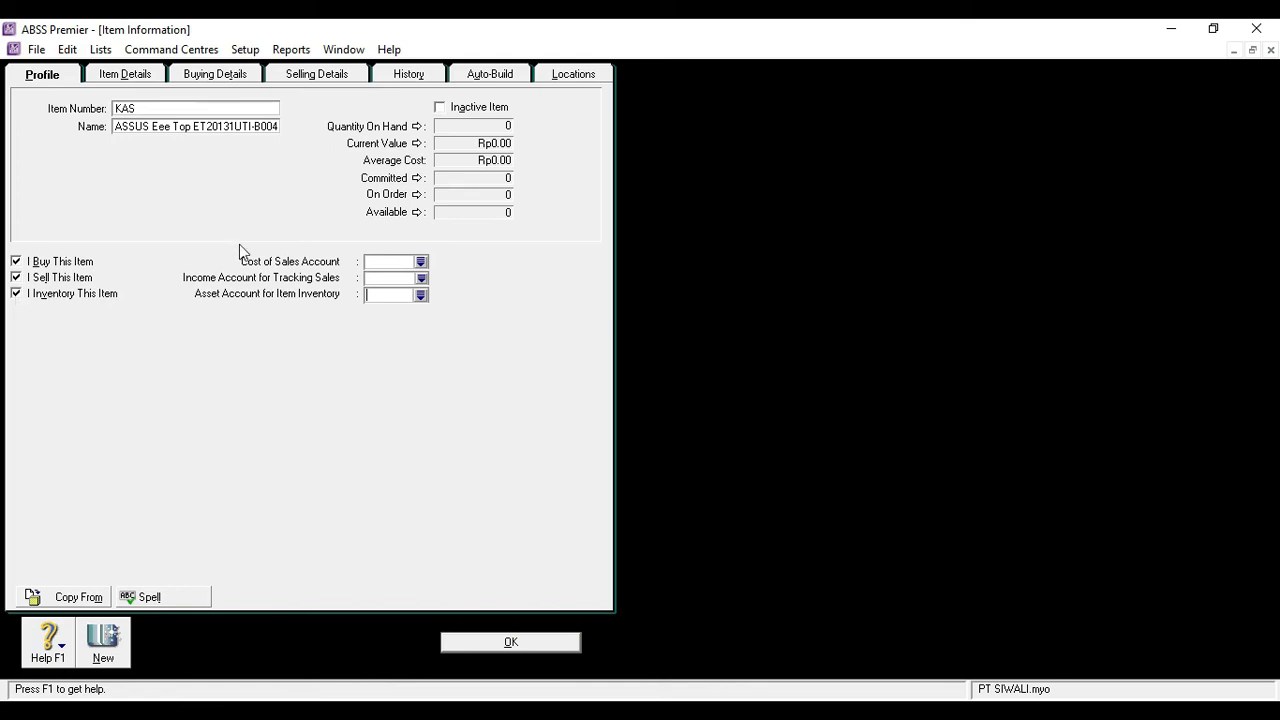
Set item KAS's cost of sales account to 5-1100 Hardware - Purchase and check it in the account list
{"action": "left_click", "coordinate": [380, 259]}
{"action": "type", "text": "51100"}
{"action": "key", "text": "Tab"}
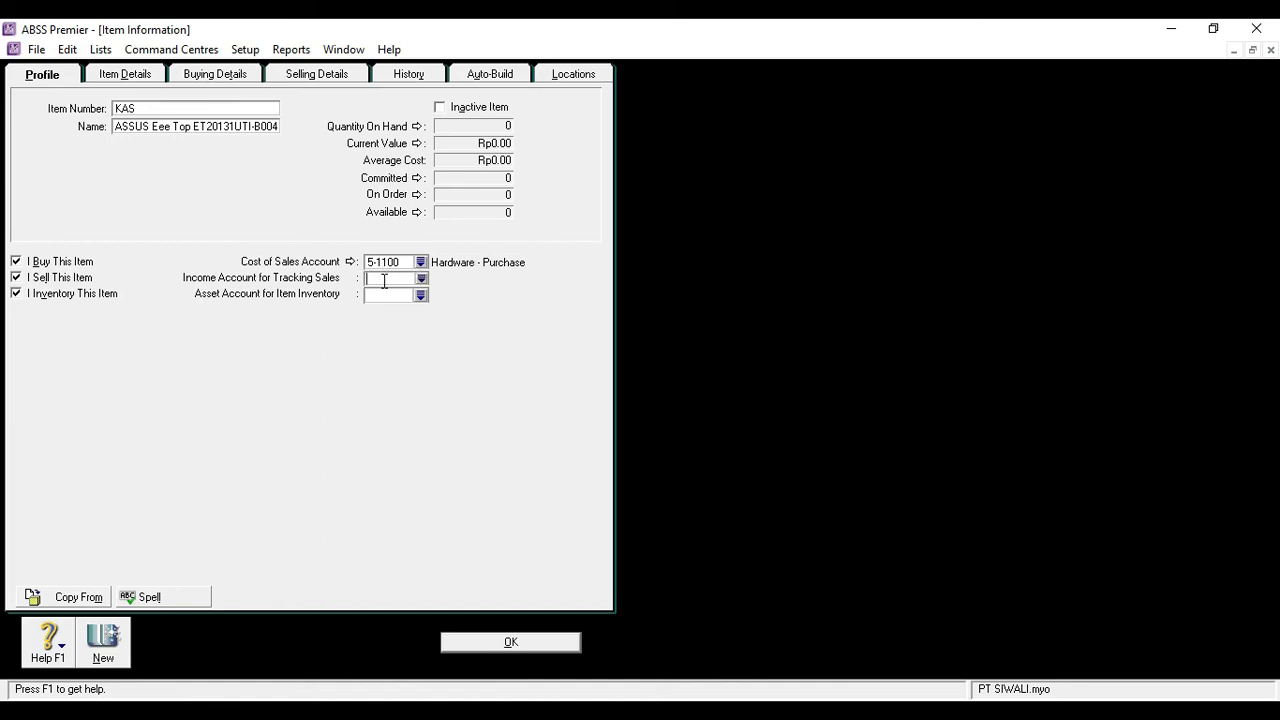
{"action": "left_click", "coordinate": [421, 263]}
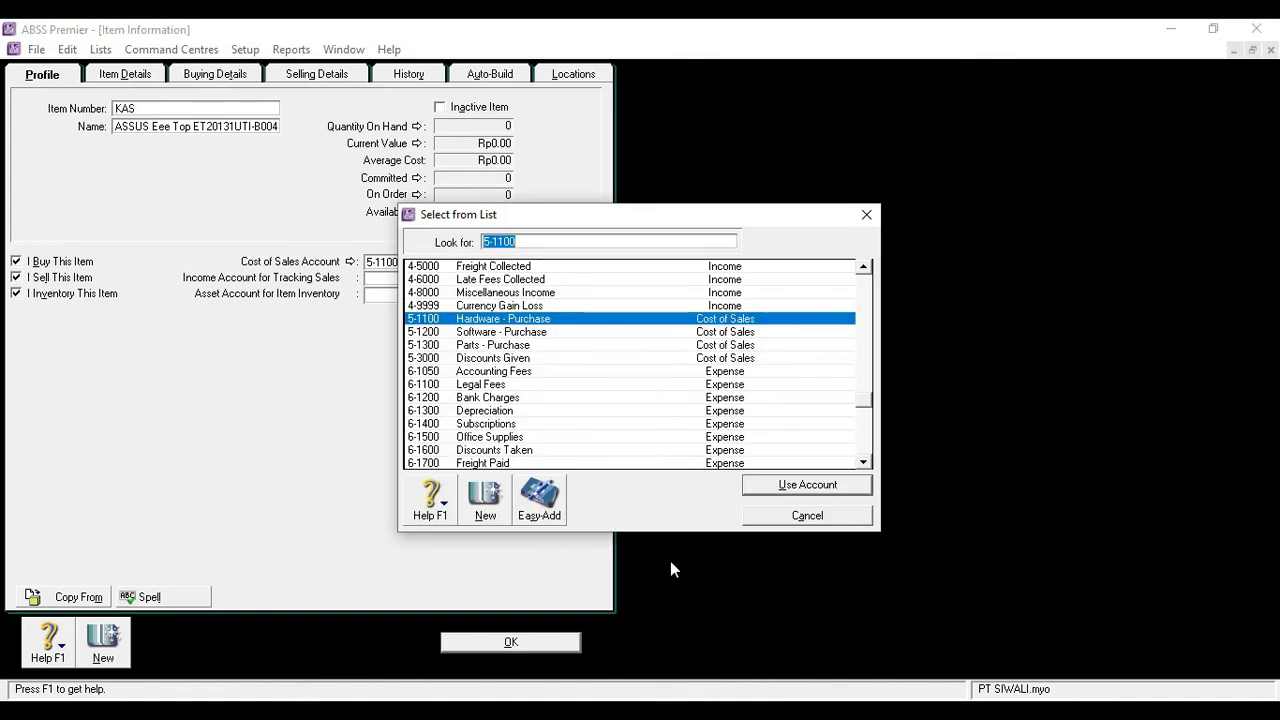
{"action": "left_click", "coordinate": [785, 515]}
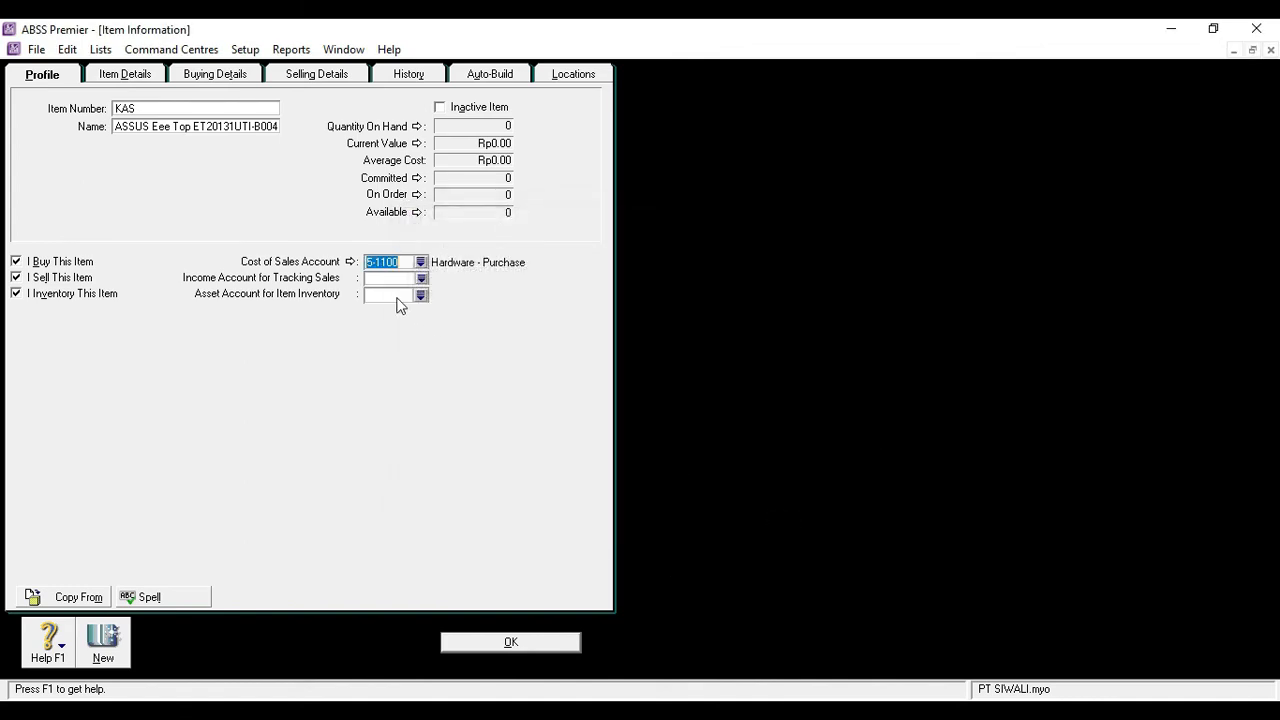
Set item KAS's income account to 4-1100 Hardware and its inventory asset account to 1-2310
{"action": "left_click", "coordinate": [391, 279]}
{"action": "type", "text": "4-"}
{"action": "type", "text": "110"}
{"action": "type", "text": "0"}
{"action": "key", "text": "Tab"}
{"action": "left_click", "coordinate": [401, 297]}
{"action": "type", "text": "1"}
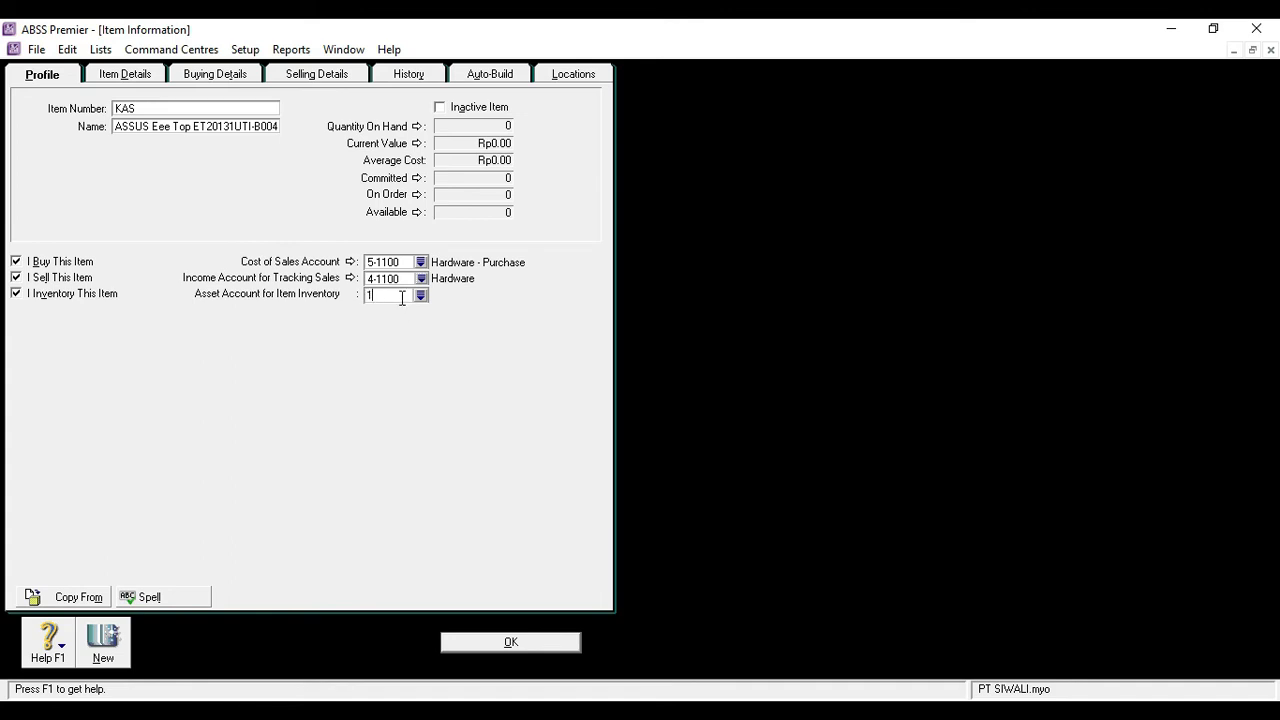
{"action": "type", "text": "2310"}
{"action": "key", "text": "Tab"}
In item KAS's buying details, set the buying unit of measure to Unit and the tax code when bought to N-T
{"action": "left_click", "coordinate": [239, 79]}
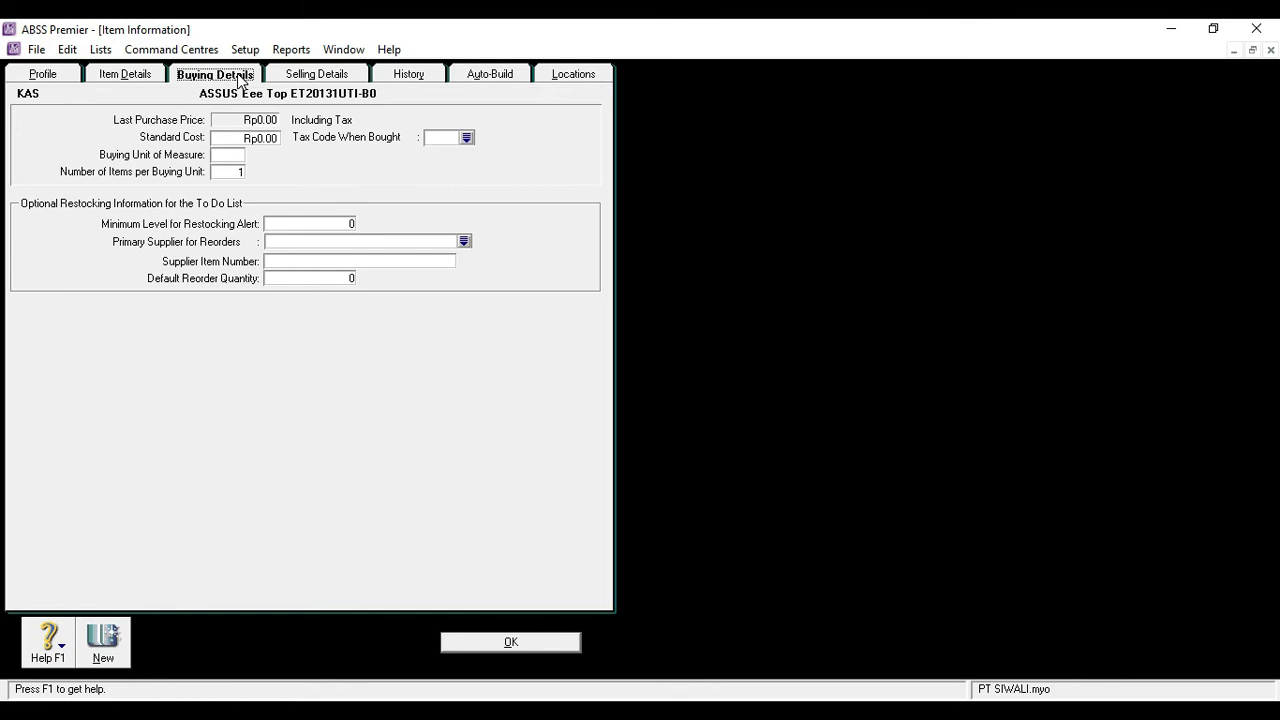
{"action": "left_click", "coordinate": [232, 155]}
{"action": "type", "text": "Unit"}
{"action": "key", "text": "Tab"}
{"action": "left_click", "coordinate": [470, 140]}
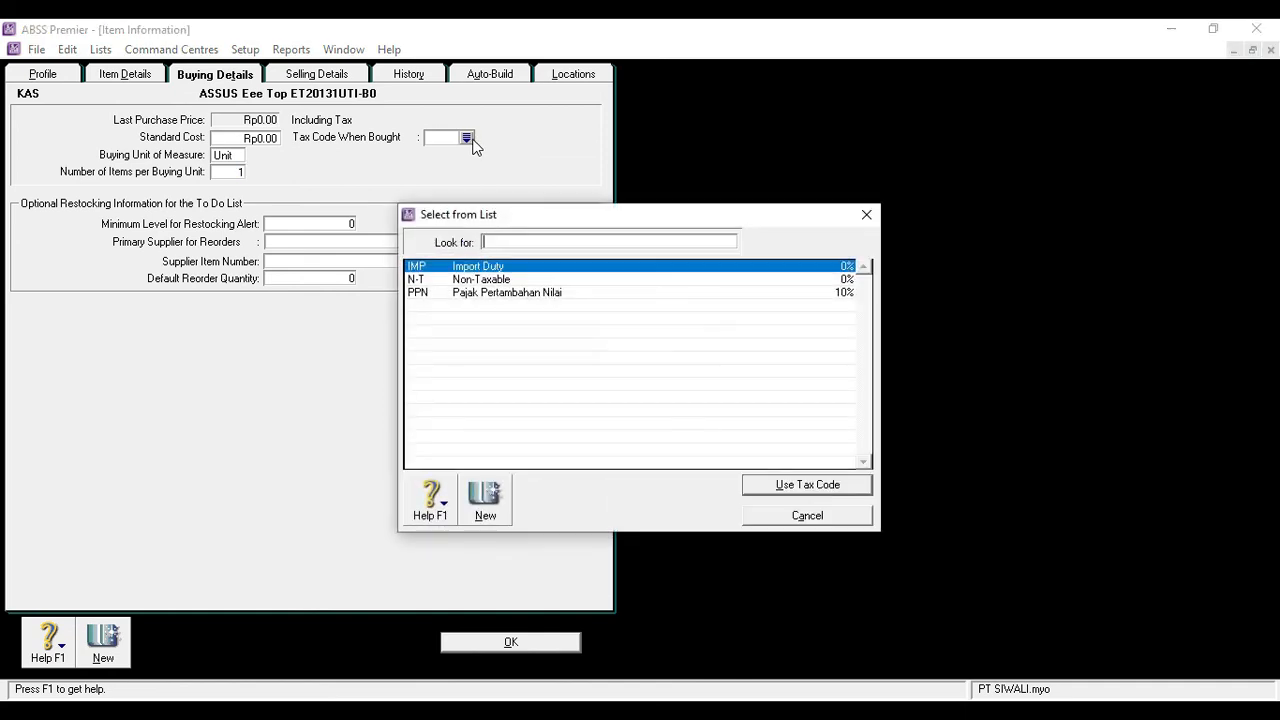
{"action": "double_click", "coordinate": [446, 280]}
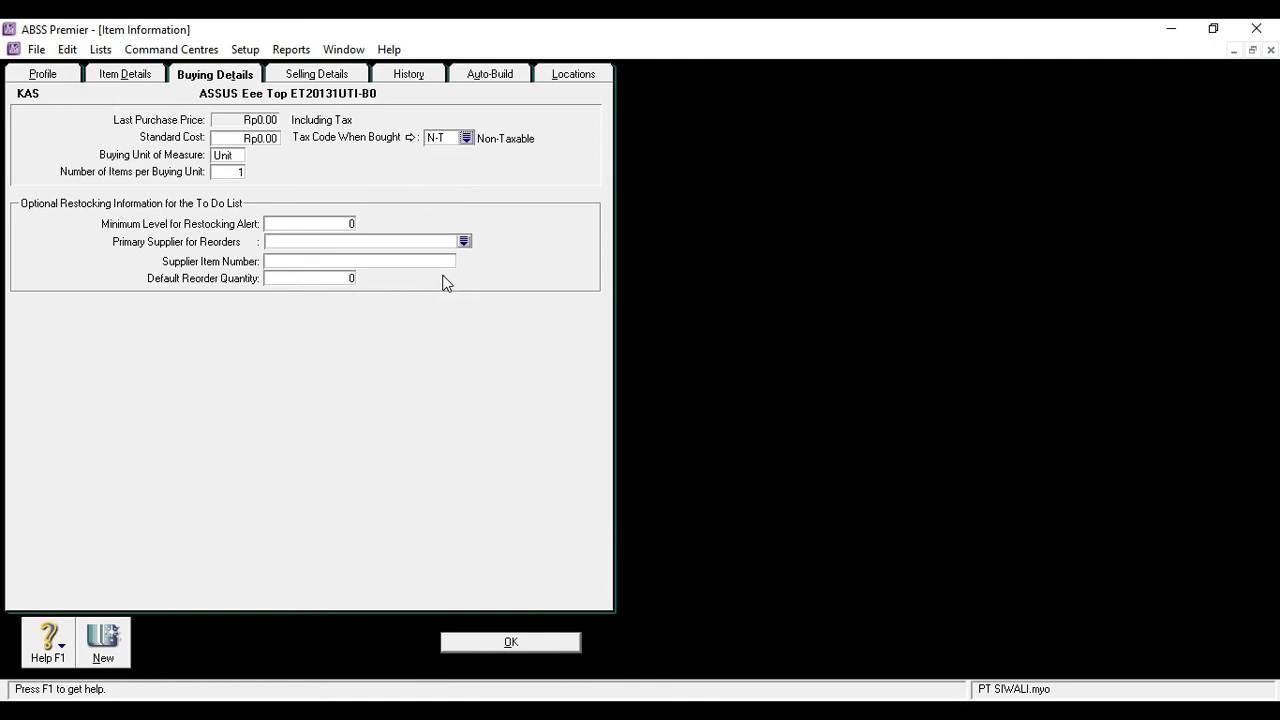
In item KAS's selling details, set the base selling price to Rp8,535,000
{"action": "left_click", "coordinate": [320, 75]}
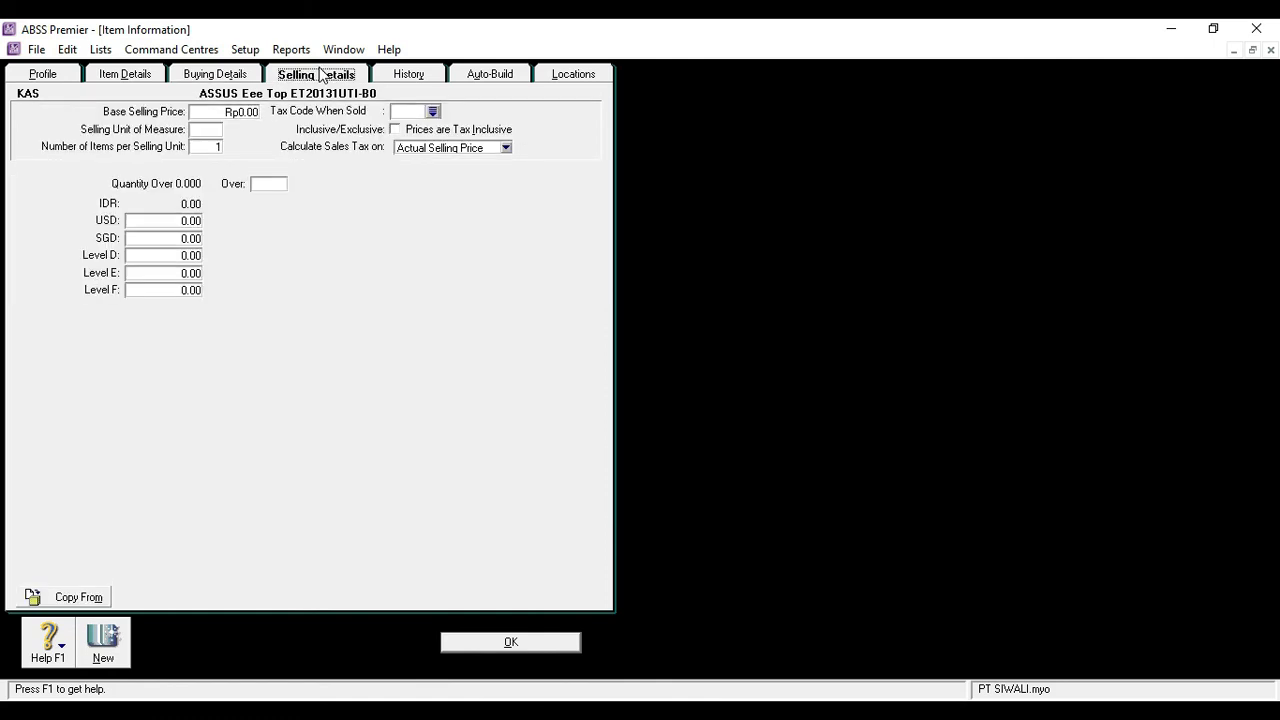
{"action": "left_click", "coordinate": [251, 111]}
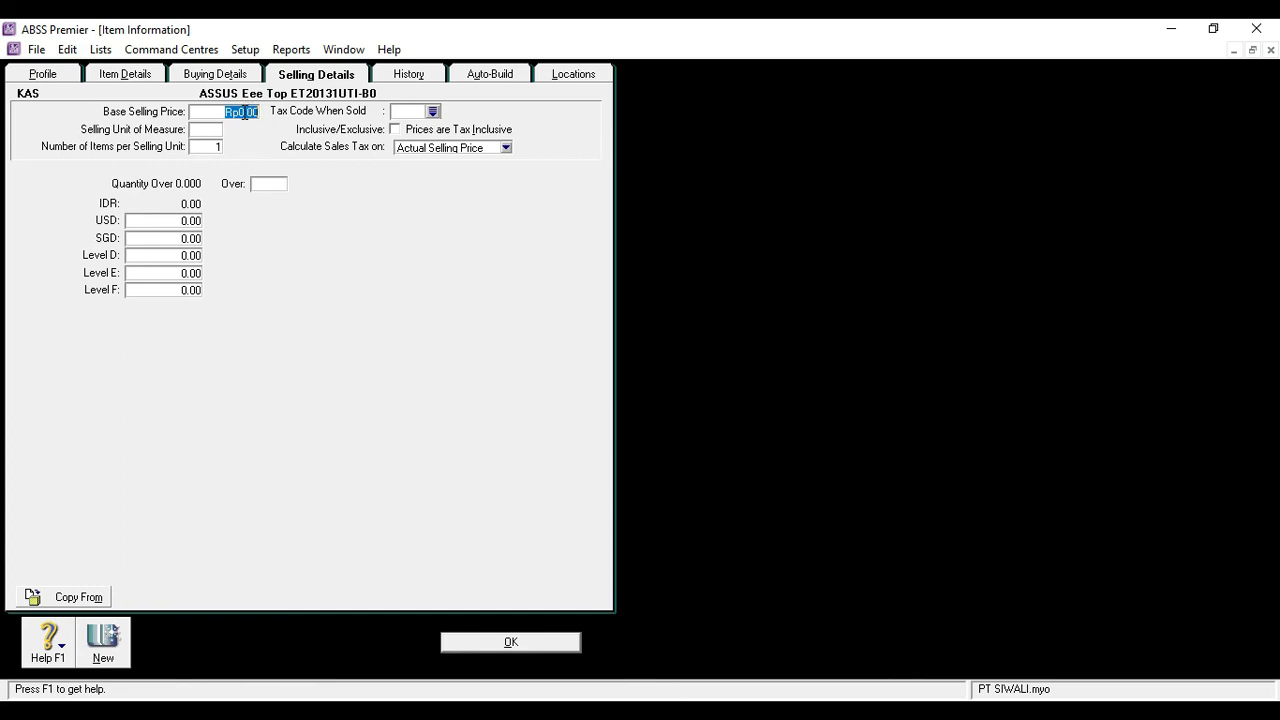
{"action": "type", "text": "5"}
{"action": "type", "text": "5"}
{"action": "type", "text": "3500"}
{"action": "type", "text": "0"}
{"action": "key", "text": "Tab"}
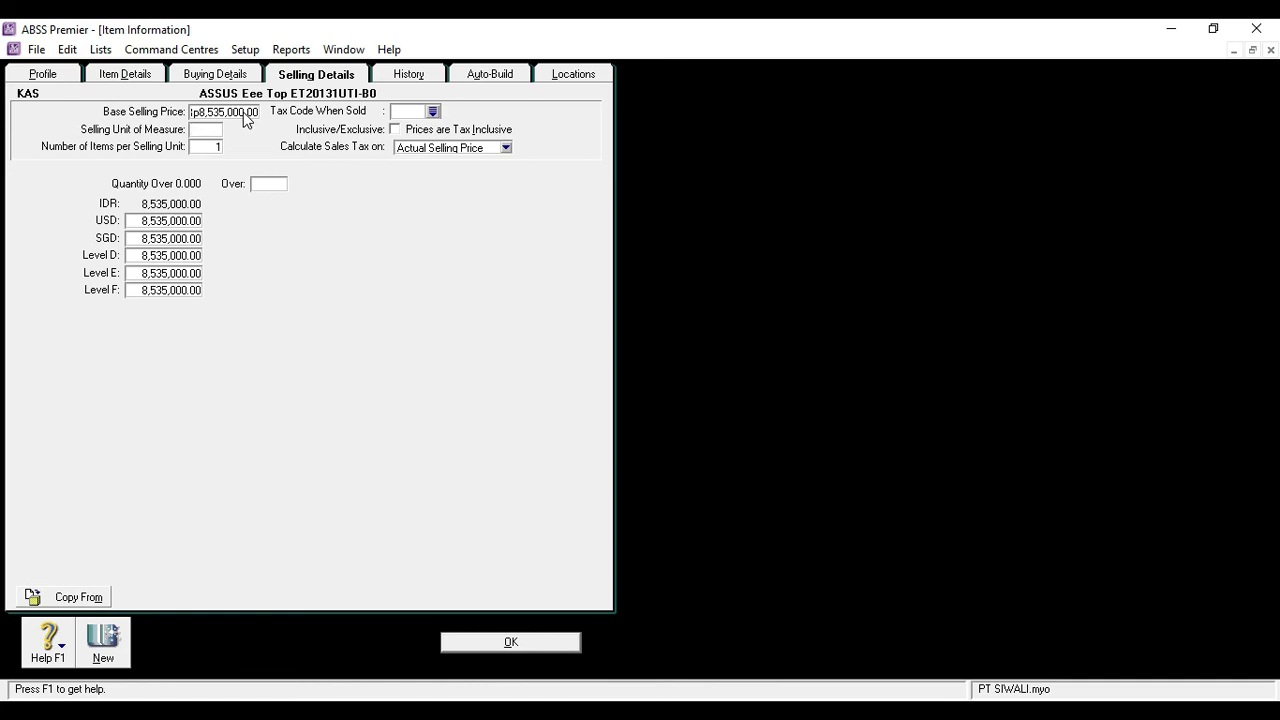
Set item KAS's selling unit of measure to Unit and its tax code when sold to N-T
{"action": "type", "text": "u"}
{"action": "key", "text": "BackSpace"}
{"action": "type", "text": "Unit"}
{"action": "key", "text": "Tab"}
{"action": "left_click", "coordinate": [434, 111]}
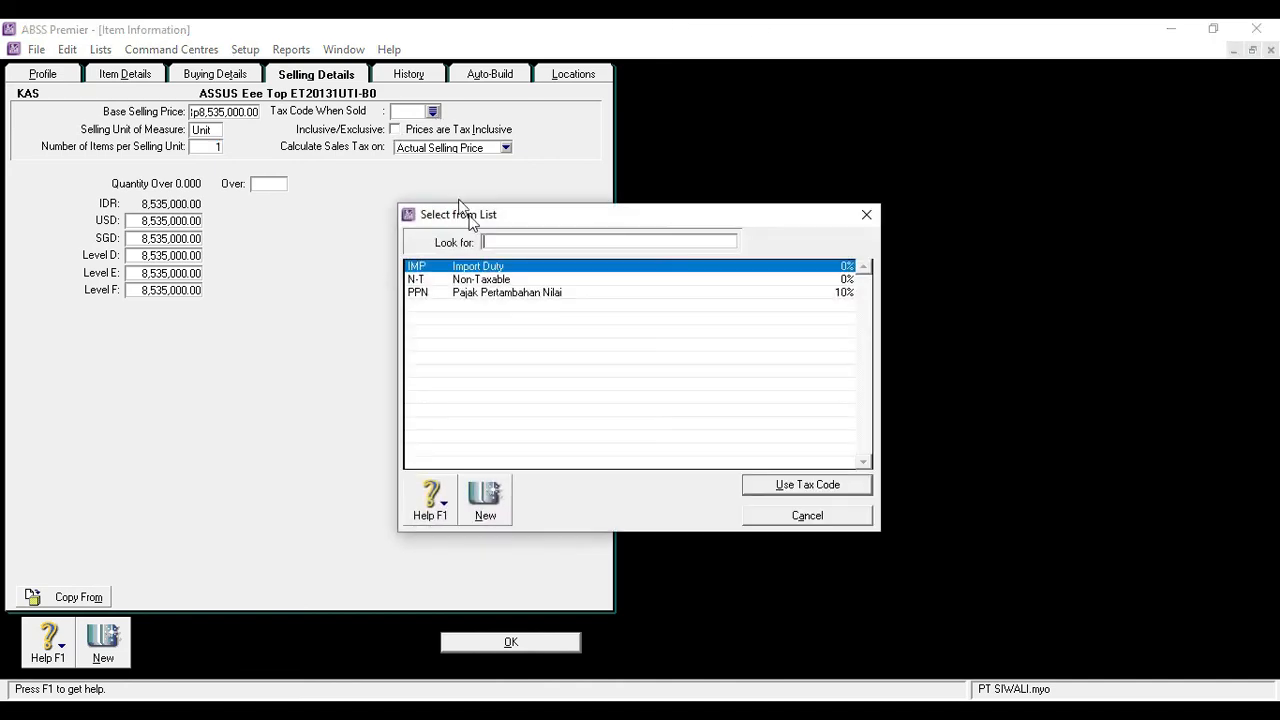
{"action": "double_click", "coordinate": [464, 281]}
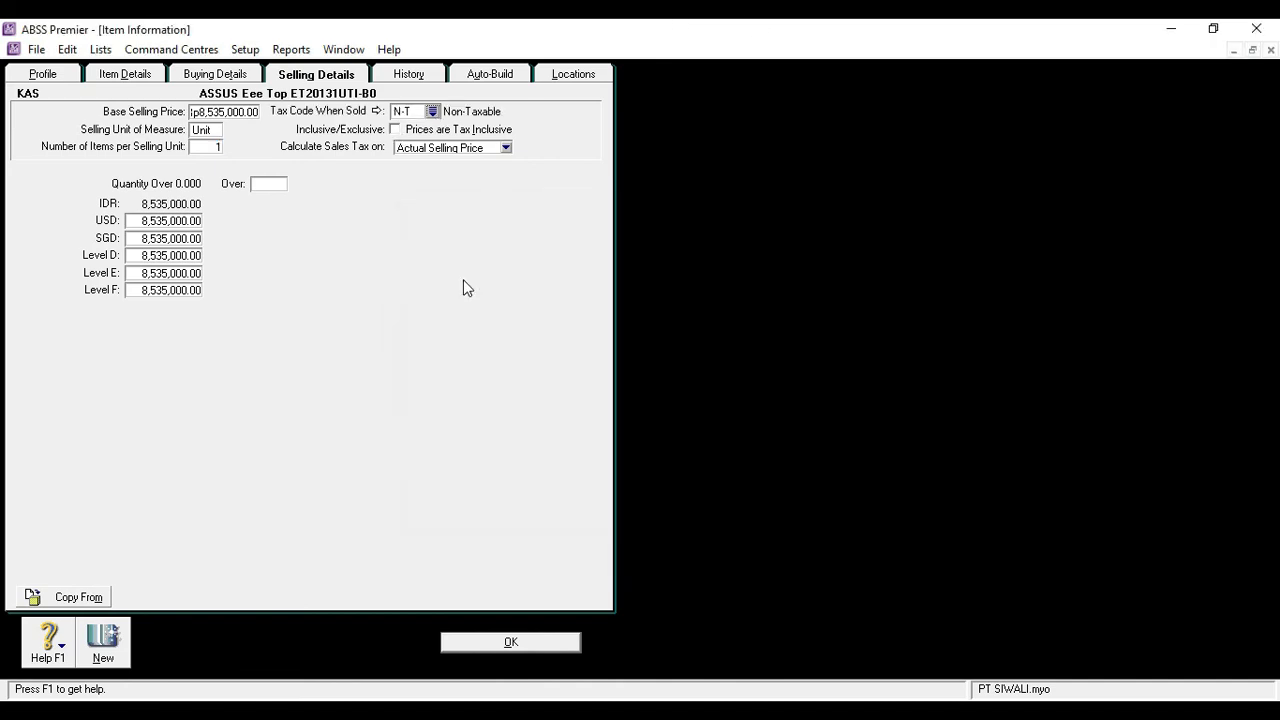
Set item KAS's USD price level to 605 and its SGD price level to 819.50
{"action": "left_click", "coordinate": [168, 216]}
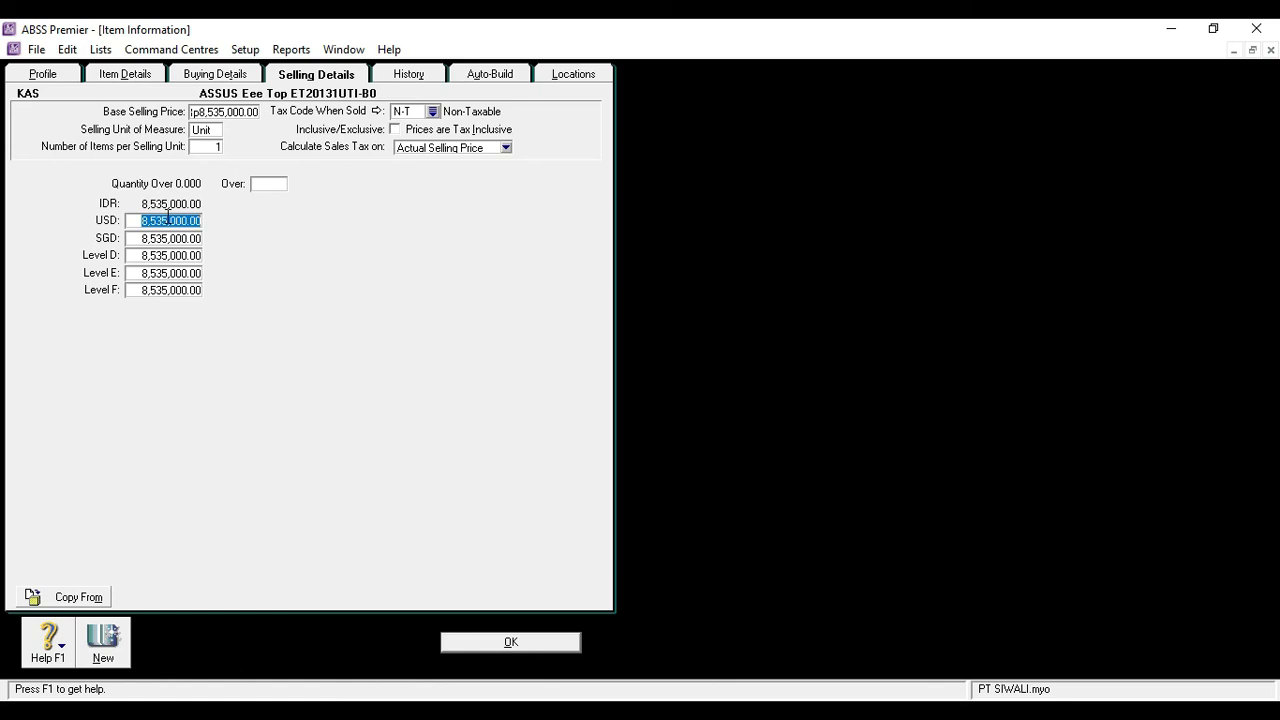
{"action": "type", "text": "605"}
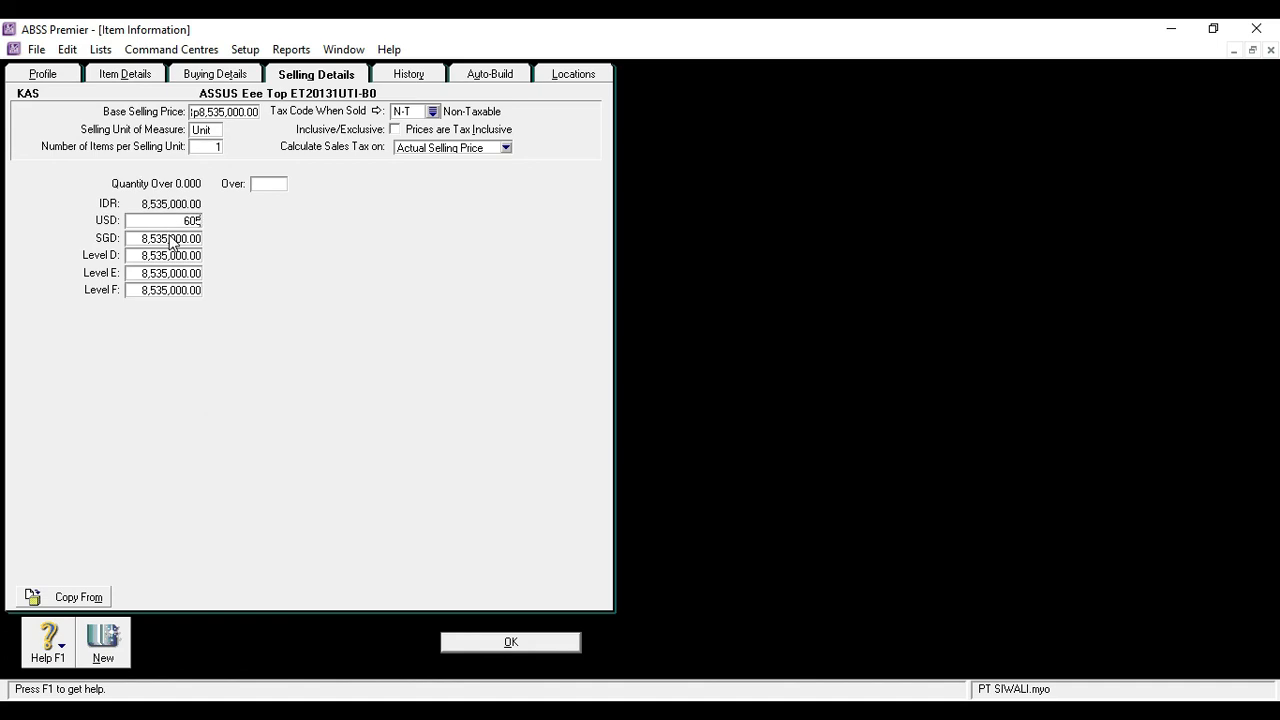
{"action": "left_click", "coordinate": [170, 236]}
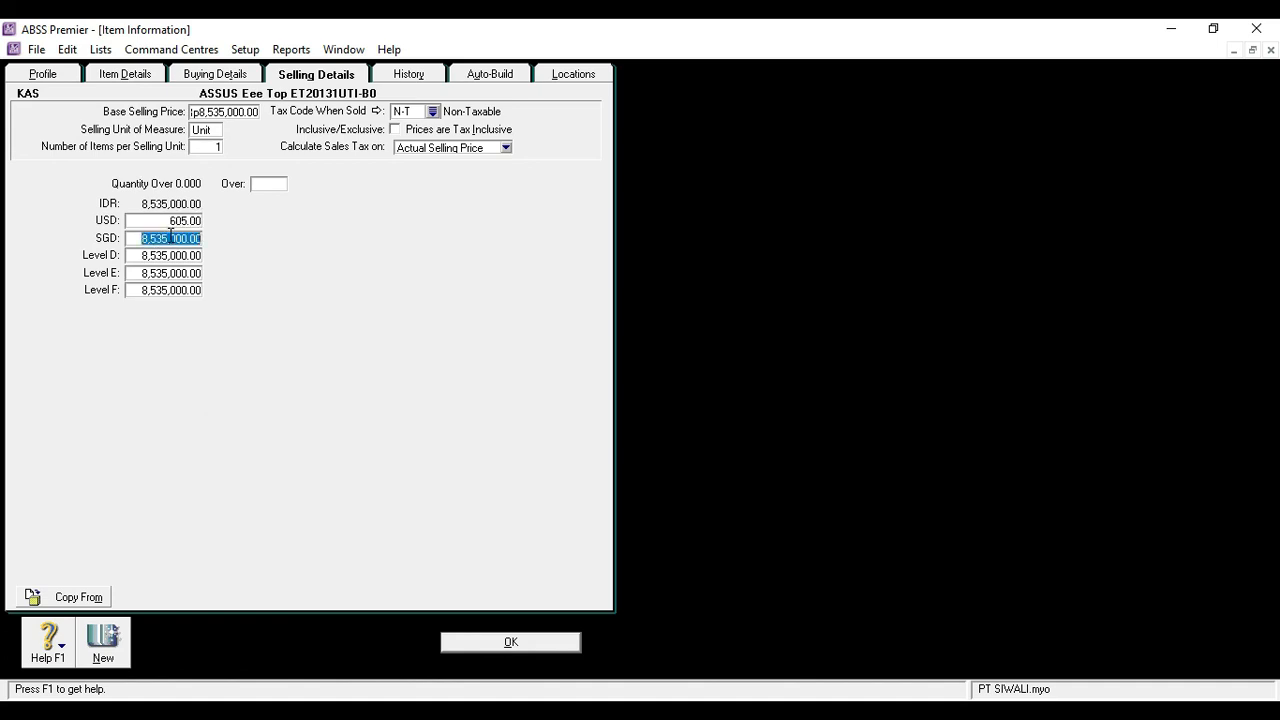
{"action": "type", "text": "819.5"}
{"action": "key", "text": "Tab"}
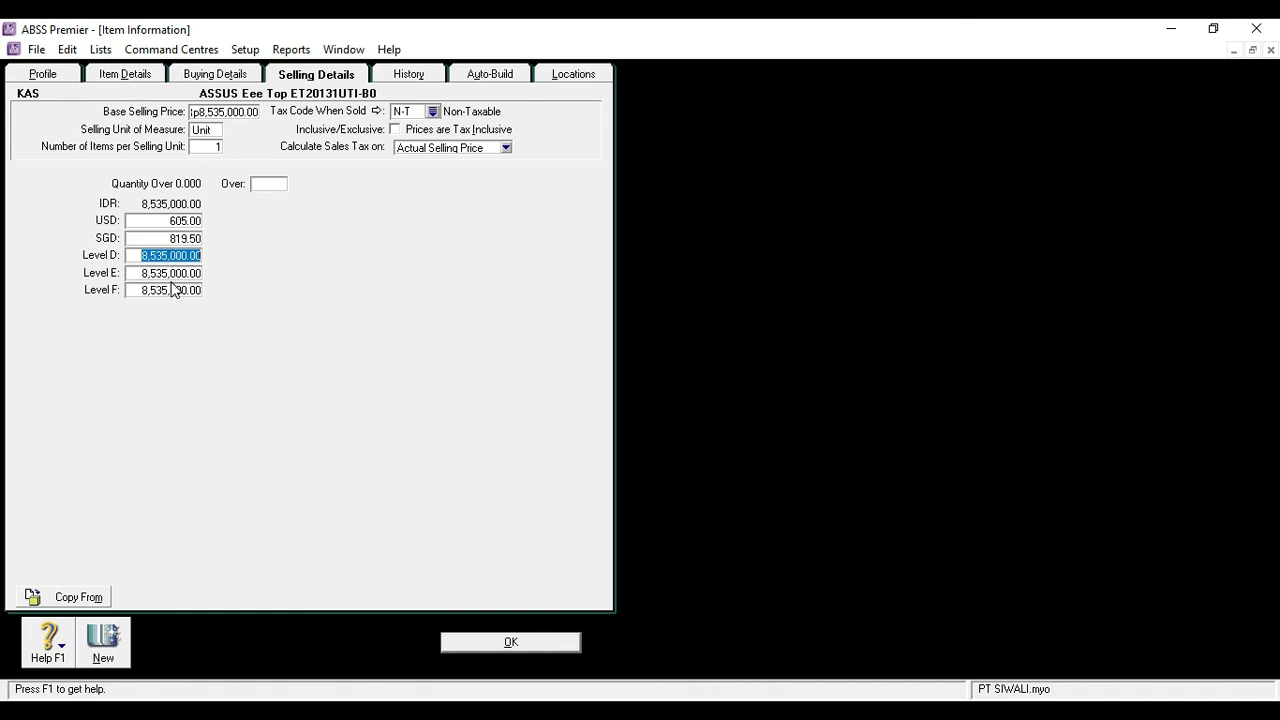
Set item KAS's price levels D, E and F to 0, then save the item and close the items list
{"action": "type", "text": "0"}
{"action": "key", "text": "Tab"}
{"action": "type", "text": "0"}
{"action": "key", "text": "Tab"}
{"action": "type", "text": "0"}
{"action": "key", "text": "Tab"}
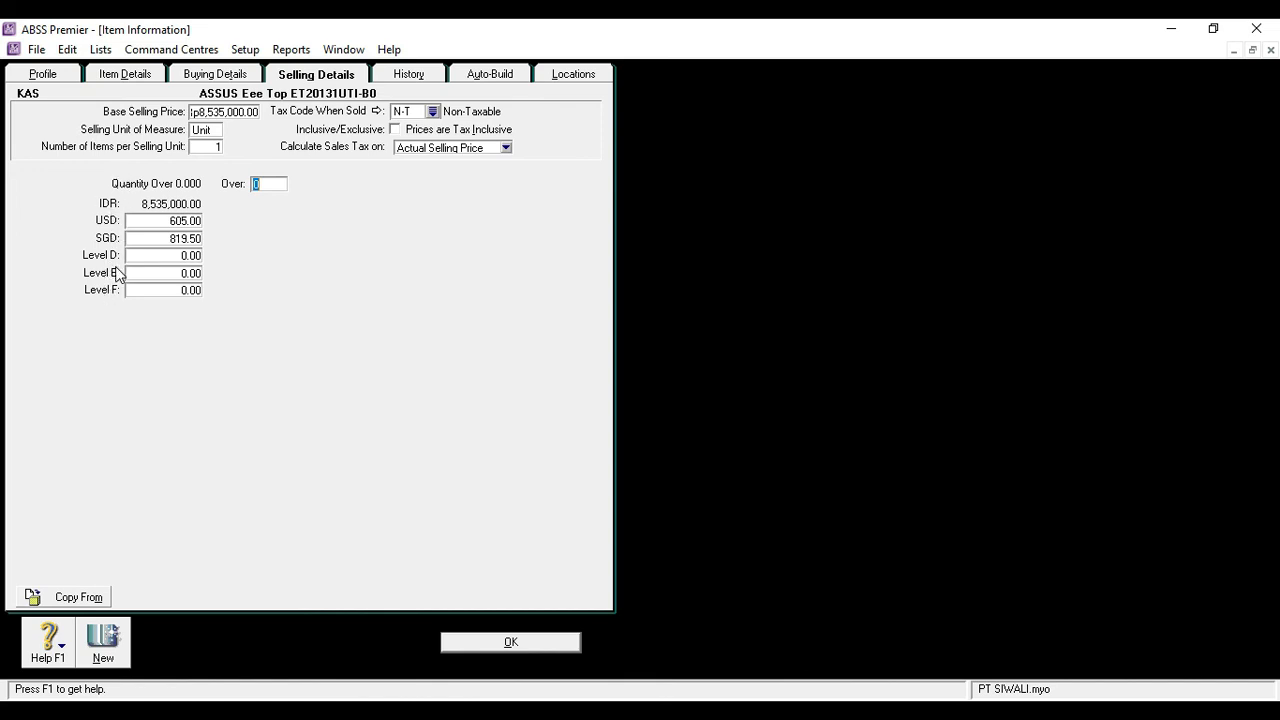
{"action": "left_click", "coordinate": [470, 645]}
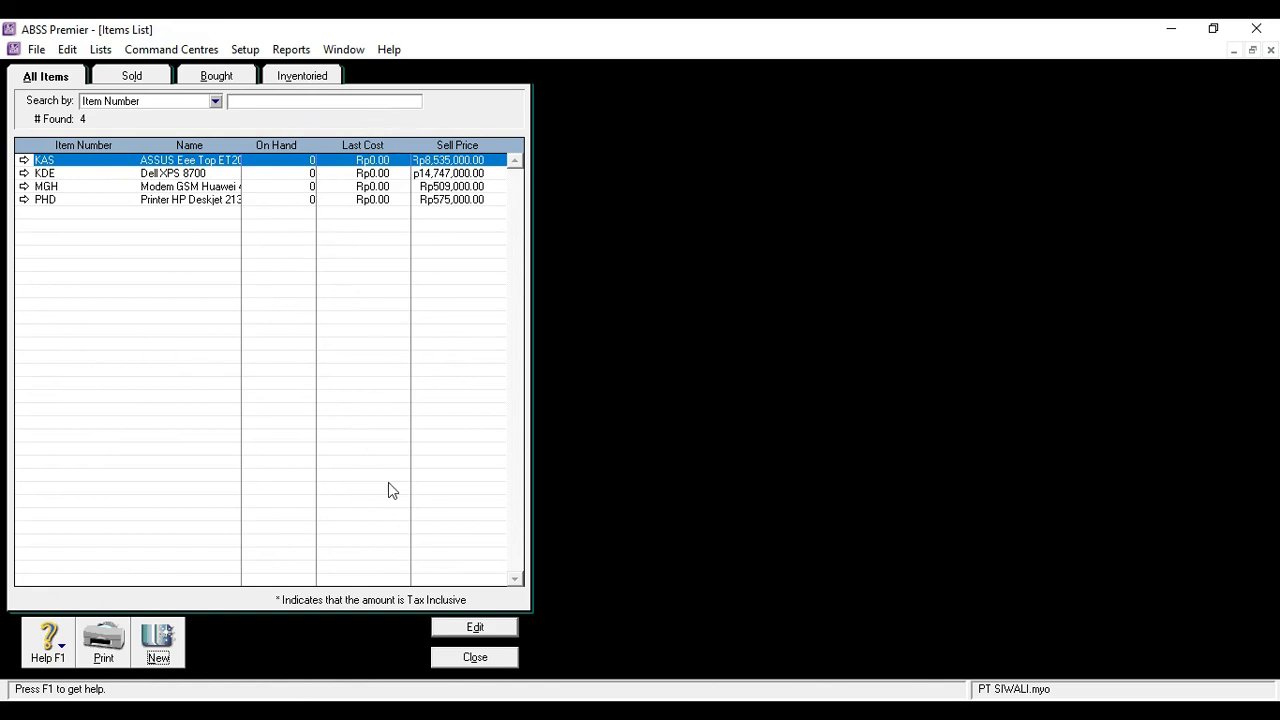
{"action": "left_click", "coordinate": [476, 658]}
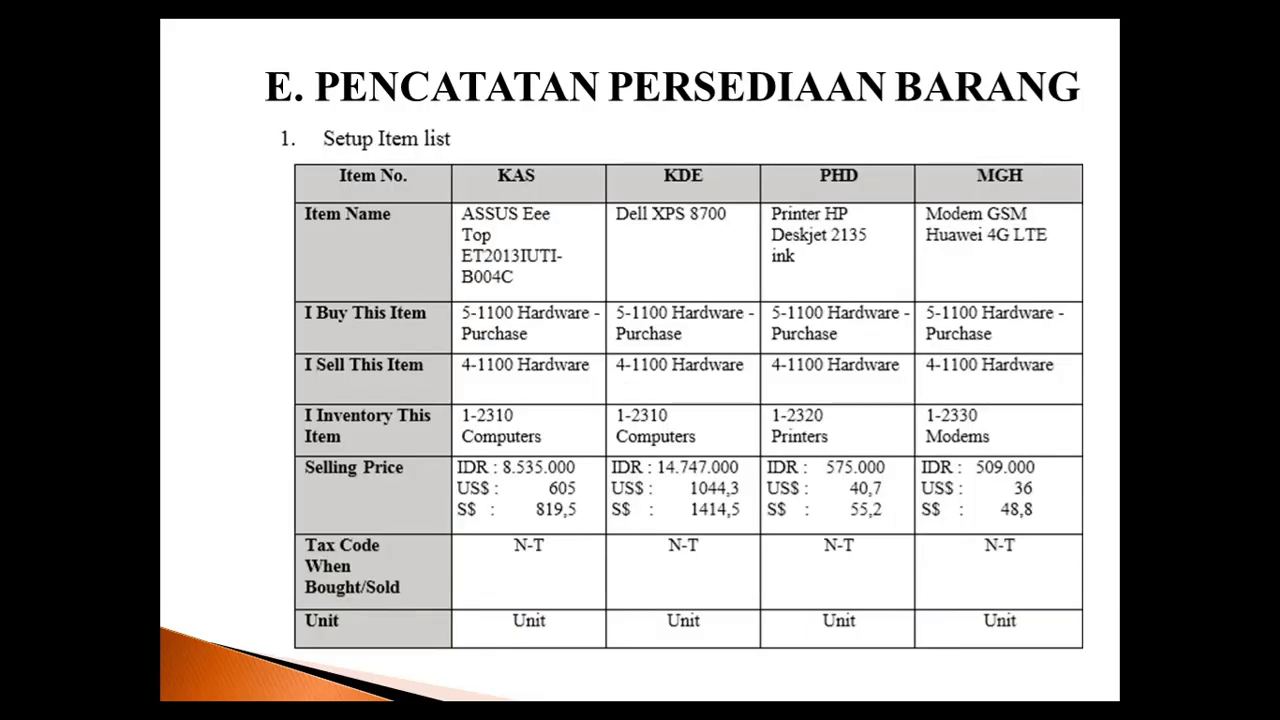
In the inventory count, enter counted quantities of 5 for KAS, 3 for KDE, 10 for MGH and 13 for PHD
{"action": "key", "text": "Right"}
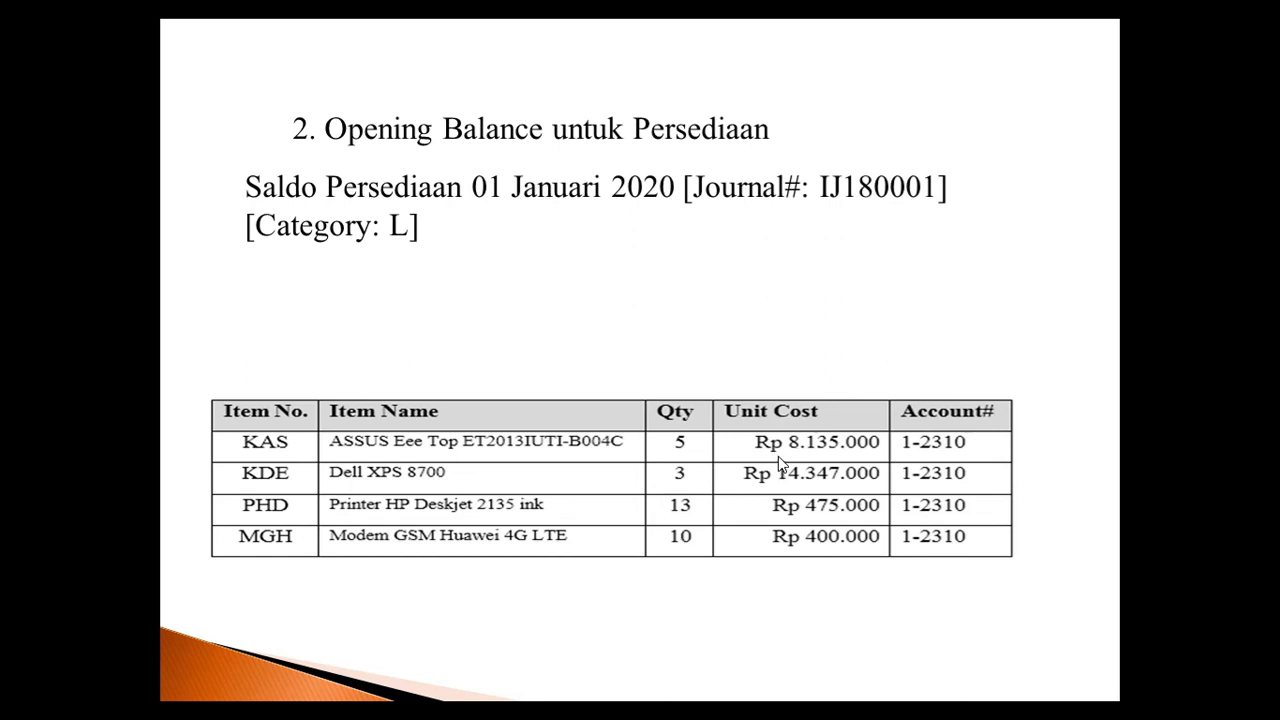
{"action": "key", "text": "alt+Tab"}
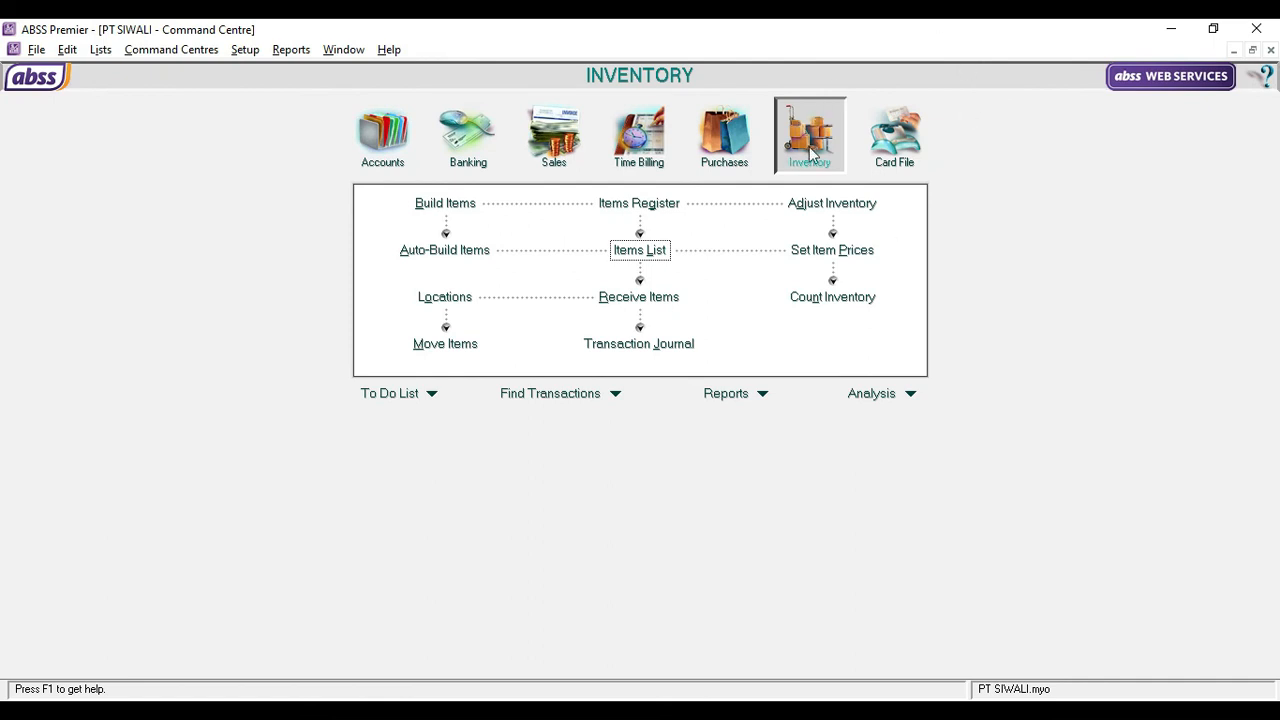
{"action": "left_click", "coordinate": [806, 305]}
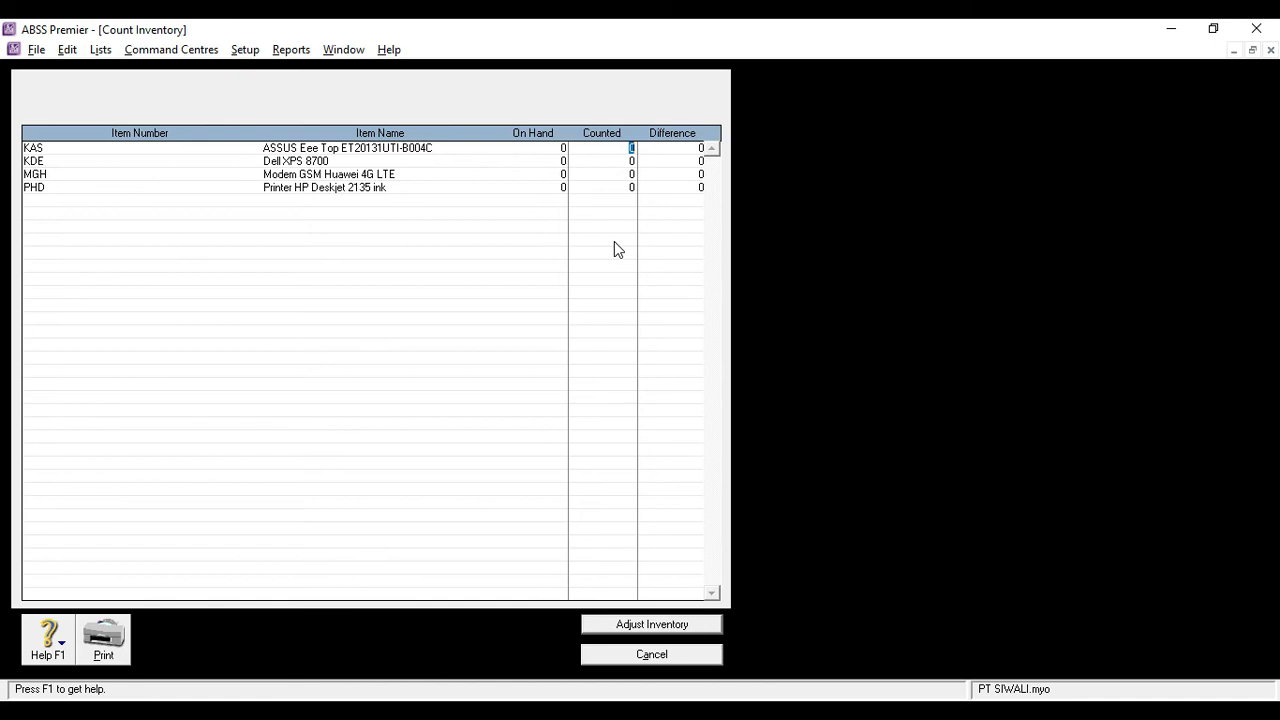
{"action": "type", "text": "5"}
{"action": "key", "text": "Tab"}
{"action": "type", "text": "3"}
{"action": "key", "text": "Tab"}
{"action": "type", "text": "10"}
{"action": "key", "text": "Tab"}
{"action": "type", "text": "13"}
{"action": "key", "text": "Tab"}
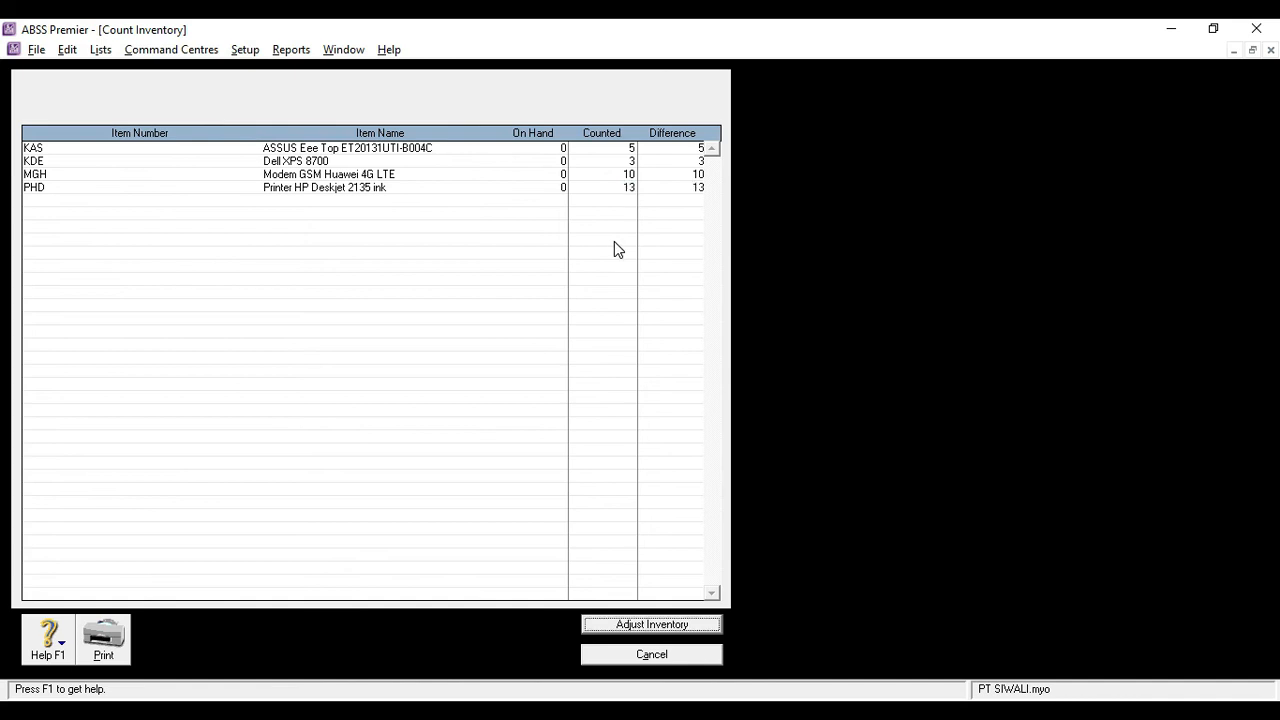
Create the inventory adjustment from the count as opening balances, leaving the default adjustment account blank
{"action": "left_click", "coordinate": [682, 624]}
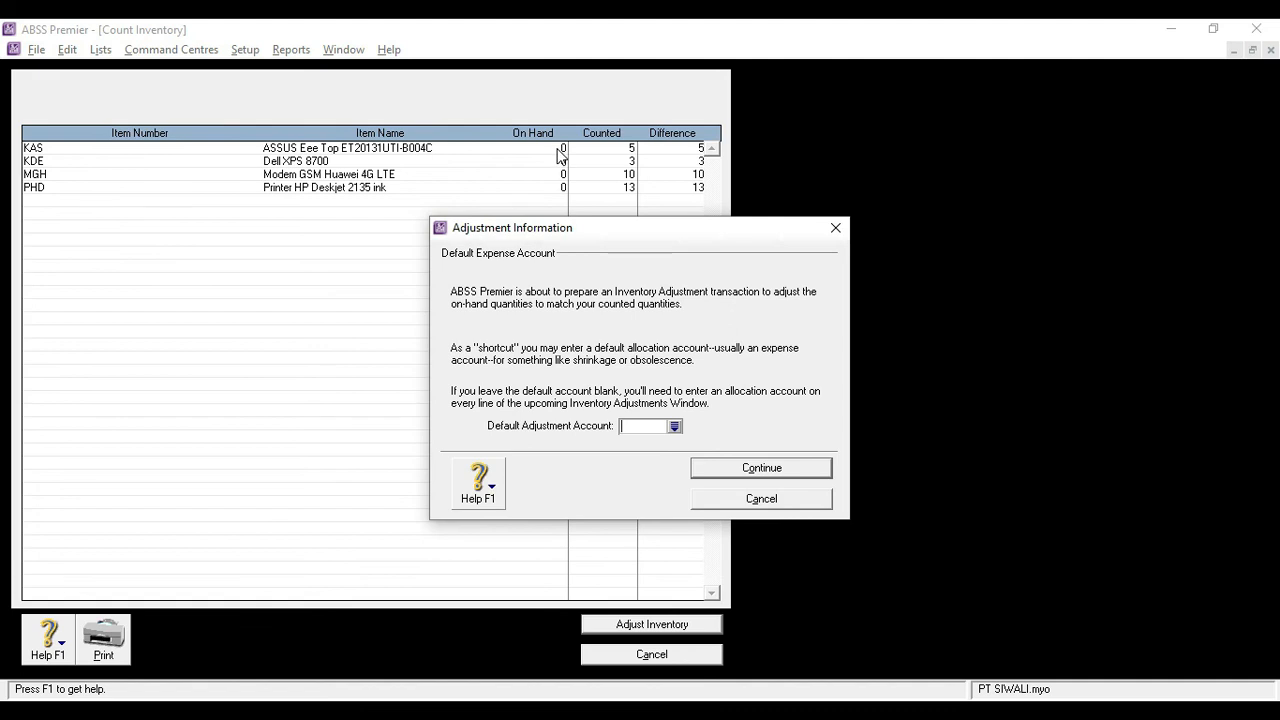
{"action": "left_click", "coordinate": [762, 467]}
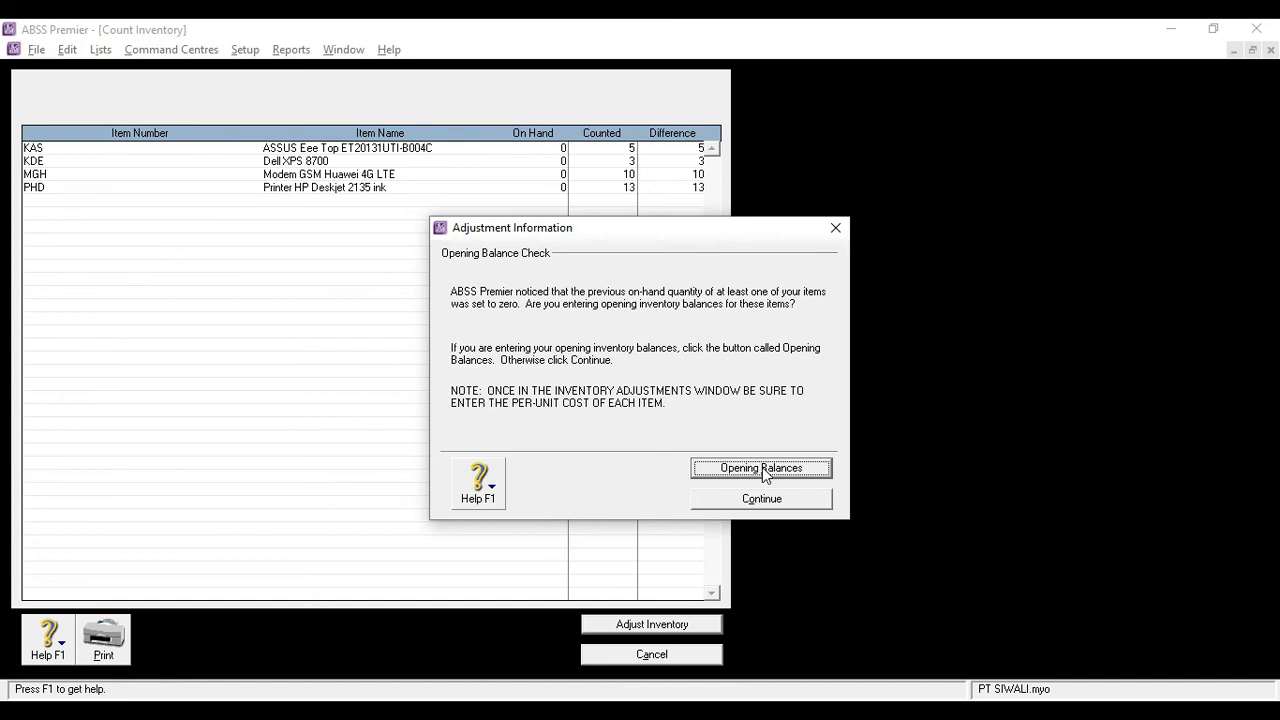
{"action": "left_click", "coordinate": [762, 467]}
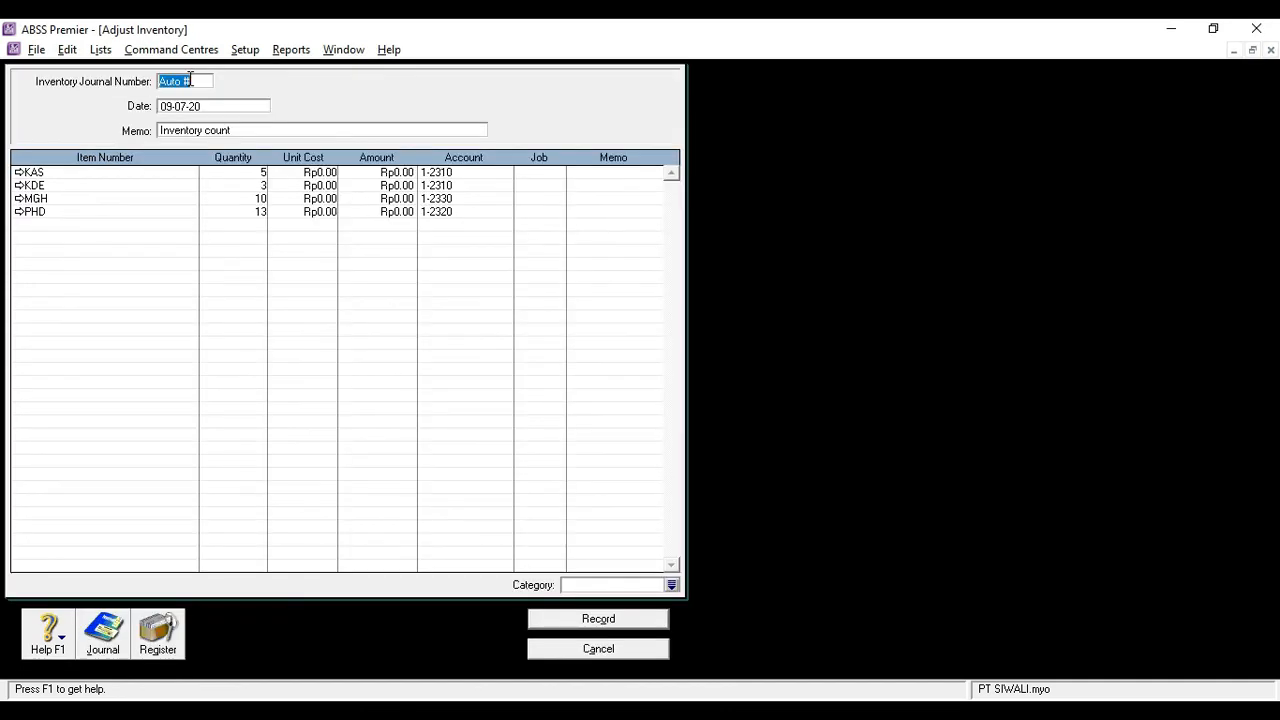
Set the inventory adjustment's journal number to IJ180001 and its date to 01-01-20
{"action": "left_click", "coordinate": [187, 82]}
{"action": "key", "text": "BackSpace"}
{"action": "type", "text": "IJ180001"}
{"action": "key", "text": "Tab"}
{"action": "type", "text": "01-01-20"}
{"action": "key", "text": "Tab"}
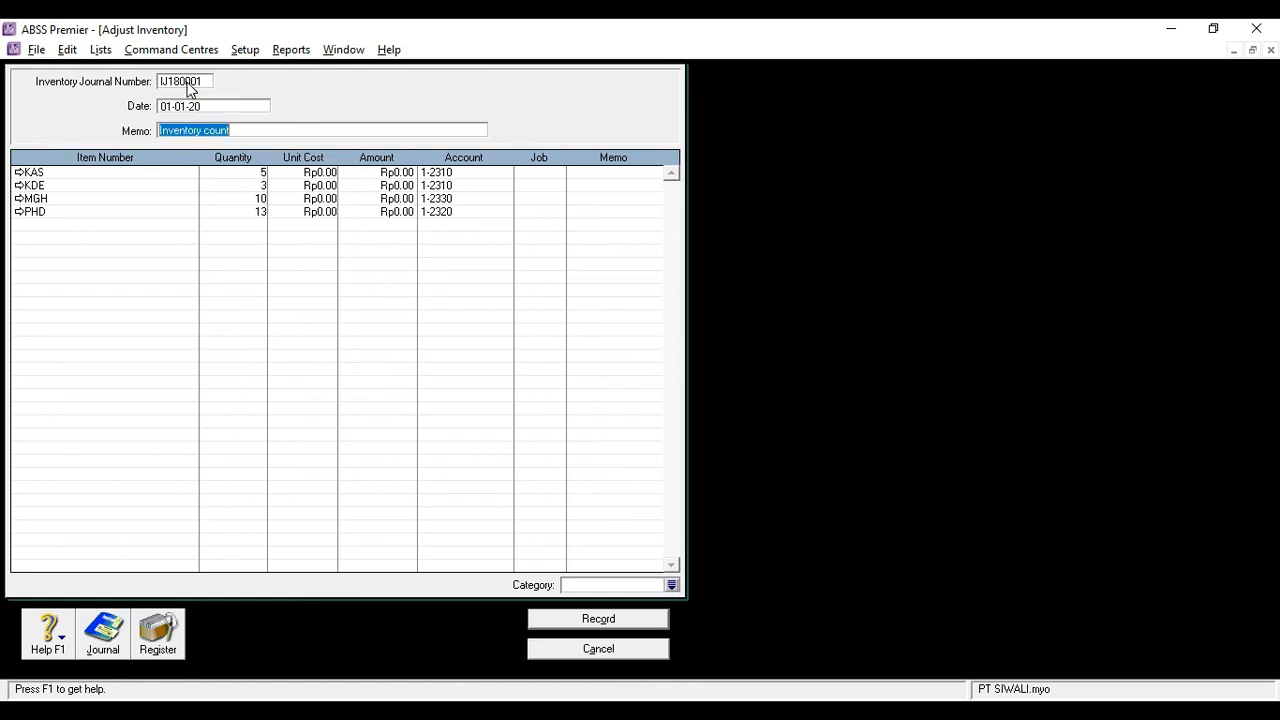
Replace the inventory adjustment's memo with Inventory Opening Balances
{"action": "type", "text": "Inventory Openi"}
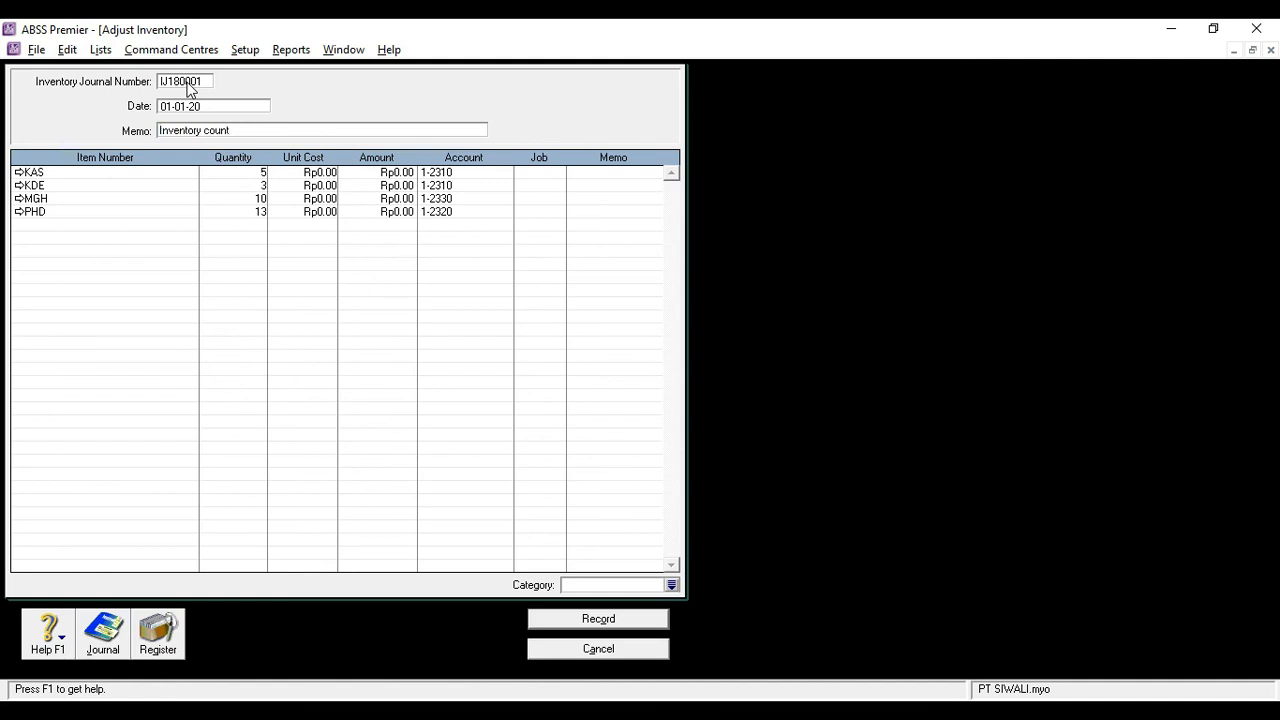
{"action": "type", "text": "ng Balances"}
{"action": "key", "text": "Tab"}
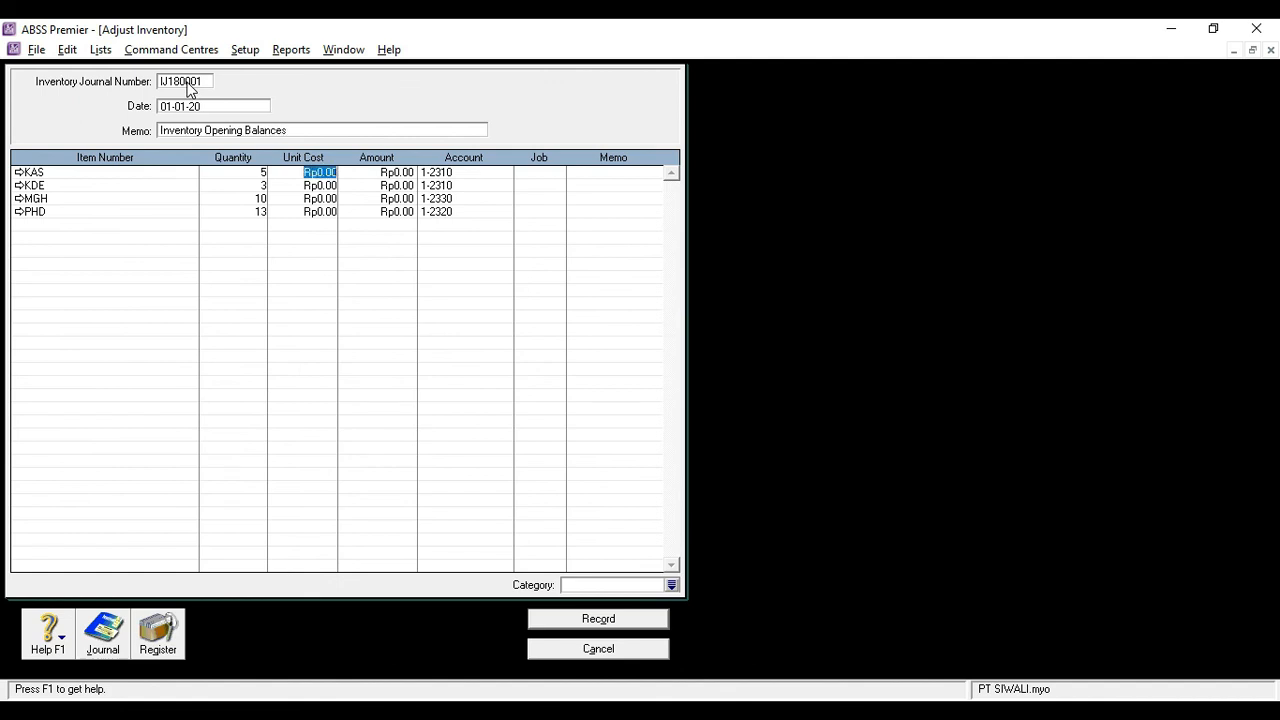
Enter unit costs of Rp8,135,000 for KAS and Rp14,347,000 for KDE, keeping KDE's quantity at 3
{"action": "type", "text": "8,1"}
{"action": "type", "text": "35,0"}
{"action": "type", "text": "000"}
{"action": "key", "text": "Return"}
{"action": "key", "text": "Return"}
{"action": "type", "text": "3"}
{"action": "key", "text": "Return"}
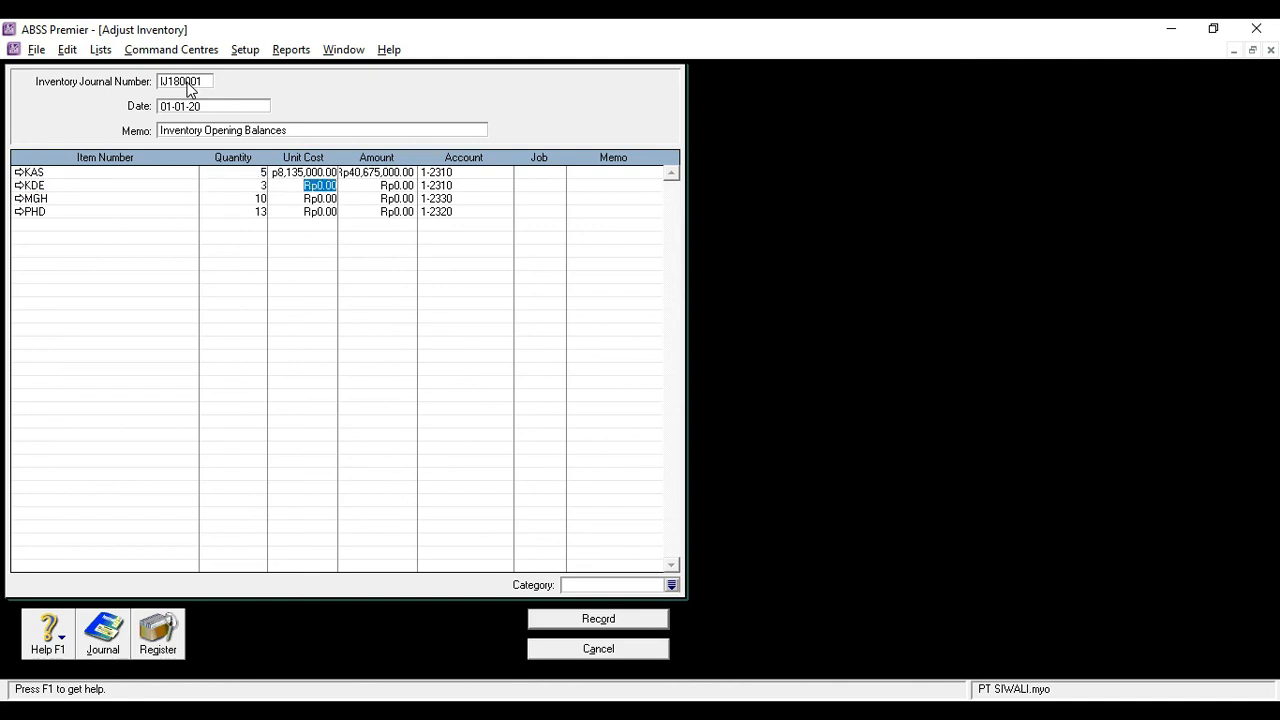
{"action": "type", "text": "14347000"}
{"action": "key", "text": "Return"}
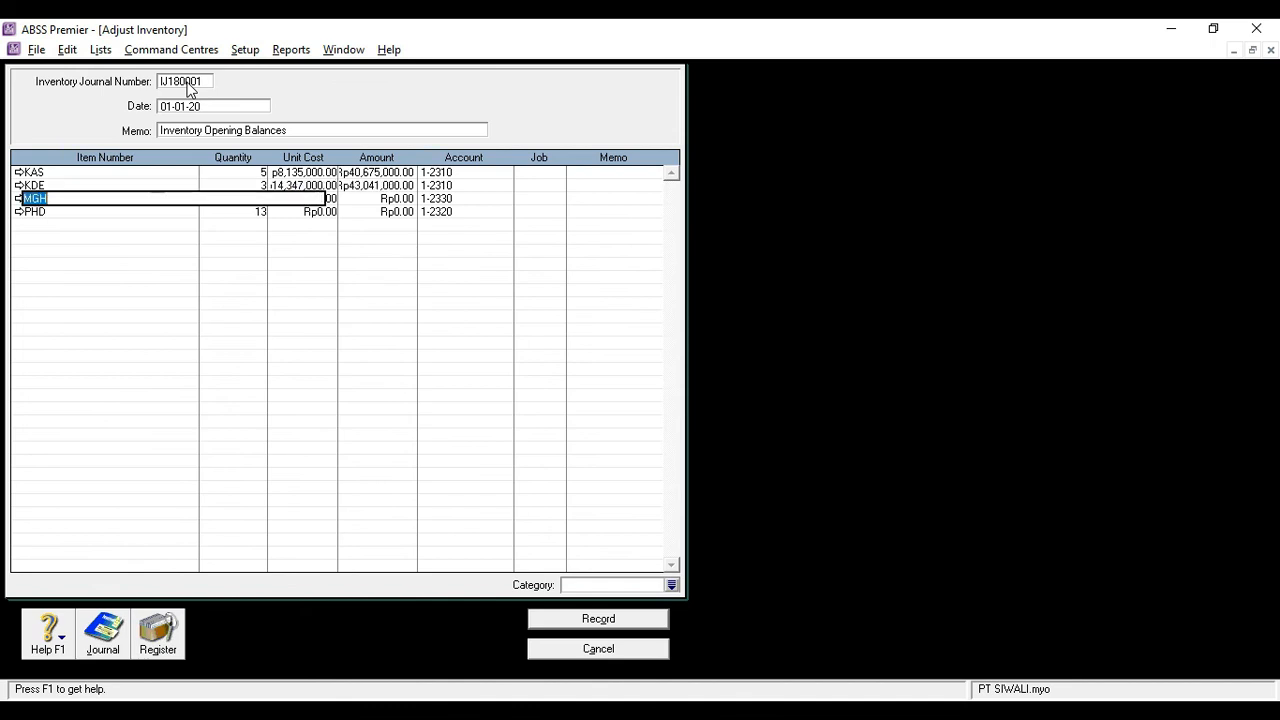
Enter unit costs of Rp400,000 for MGH and Rp475,000 for PHD in the inventory adjustment
{"action": "key", "text": "Tab"}
{"action": "key", "text": "Tab"}
{"action": "type", "text": "400,00"}
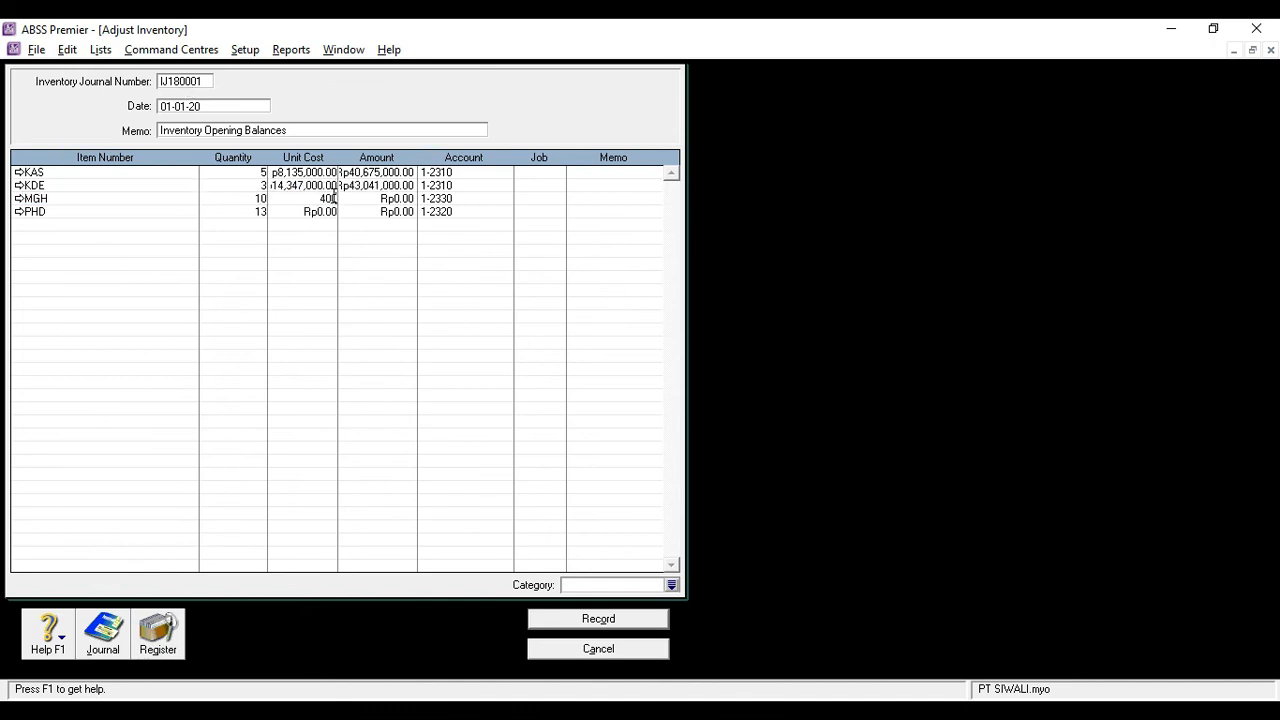
{"action": "type", "text": "0"}
{"action": "key", "text": "Return"}
{"action": "key", "text": "Tab"}
{"action": "key", "text": "Tab"}
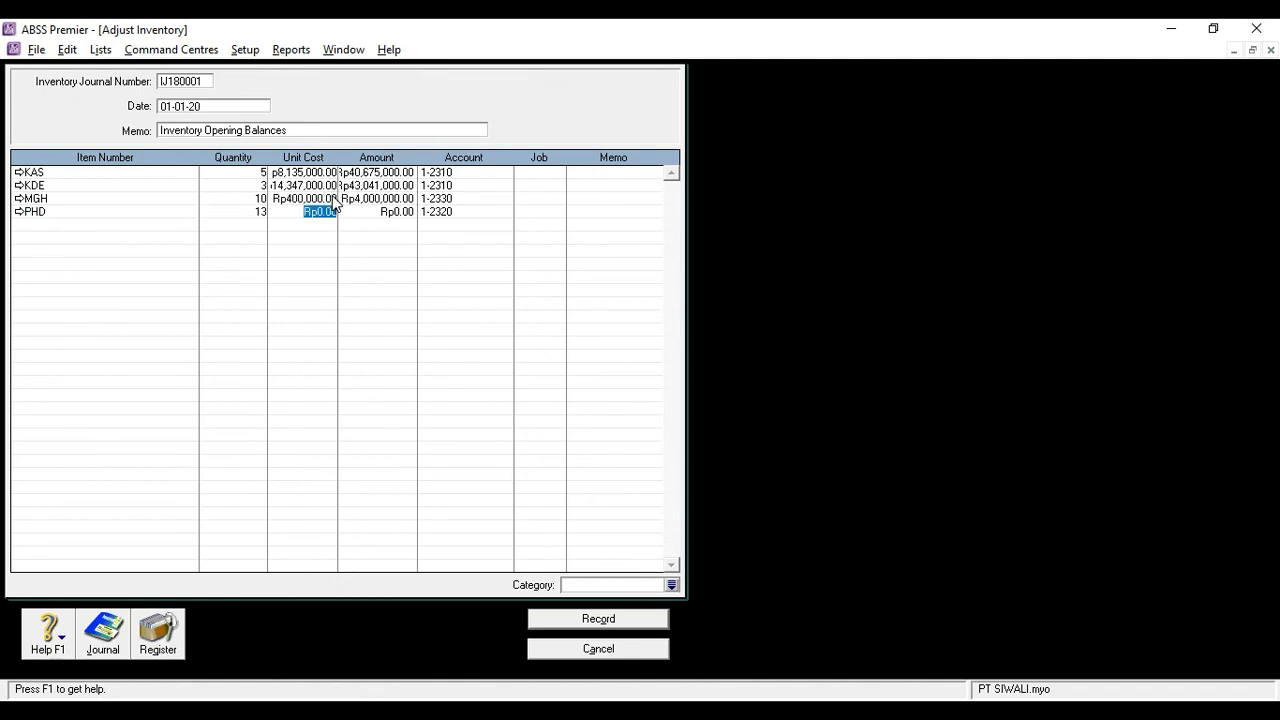
{"action": "type", "text": "475,000"}
{"action": "key", "text": "Tab"}
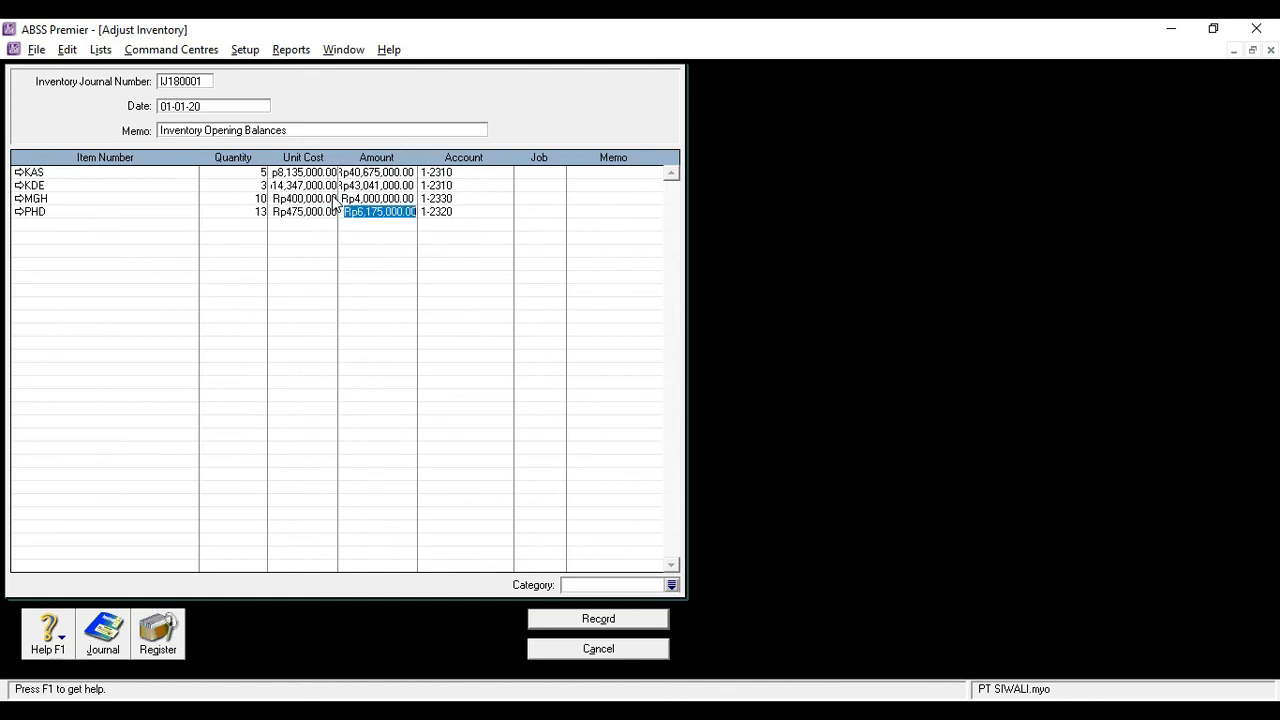
Assign category L to the inventory adjustment and record it after reviewing its transaction recap
{"action": "left_click", "coordinate": [672, 585]}
{"action": "double_click", "coordinate": [487, 267]}
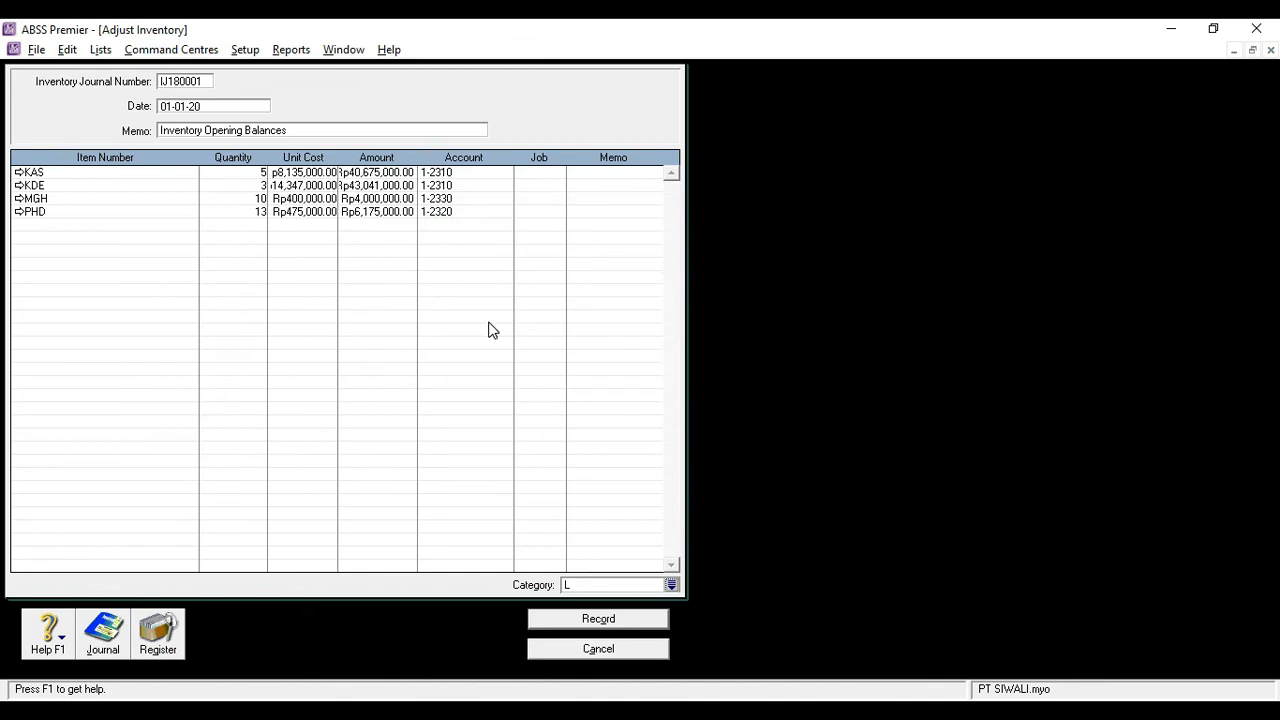
{"action": "key", "text": "ctrl+r"}
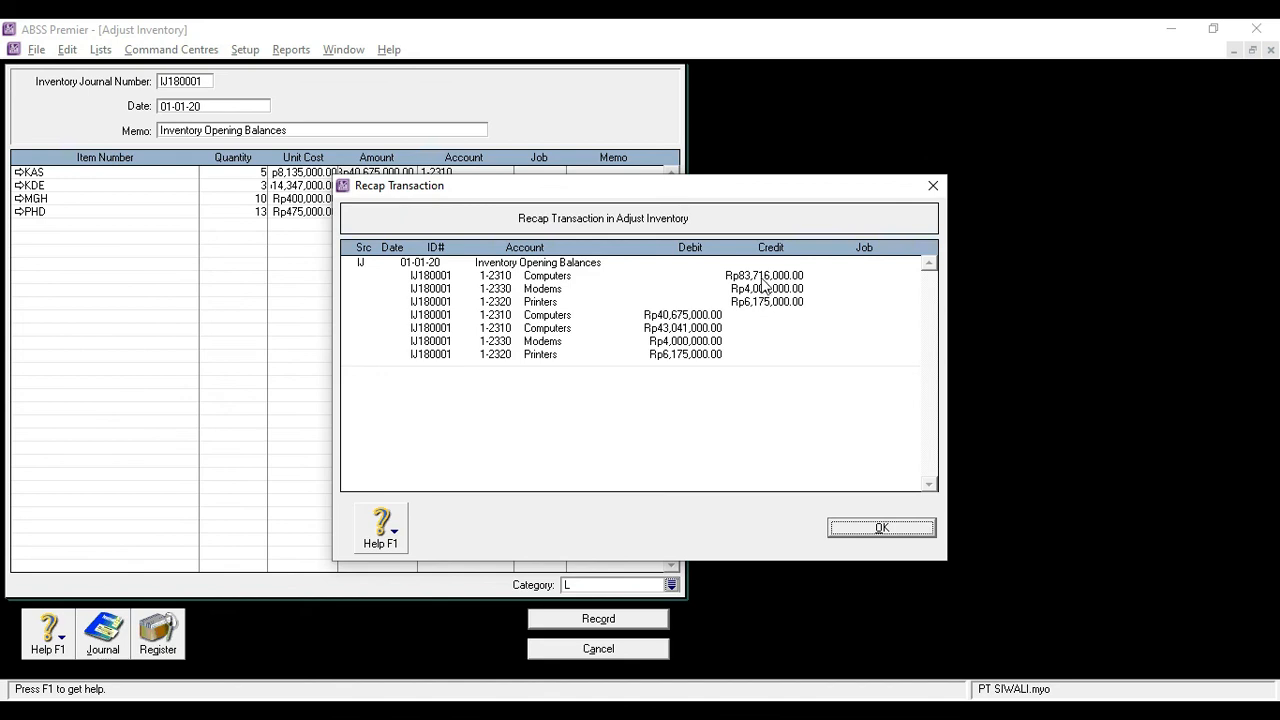
{"action": "left_click", "coordinate": [877, 527]}
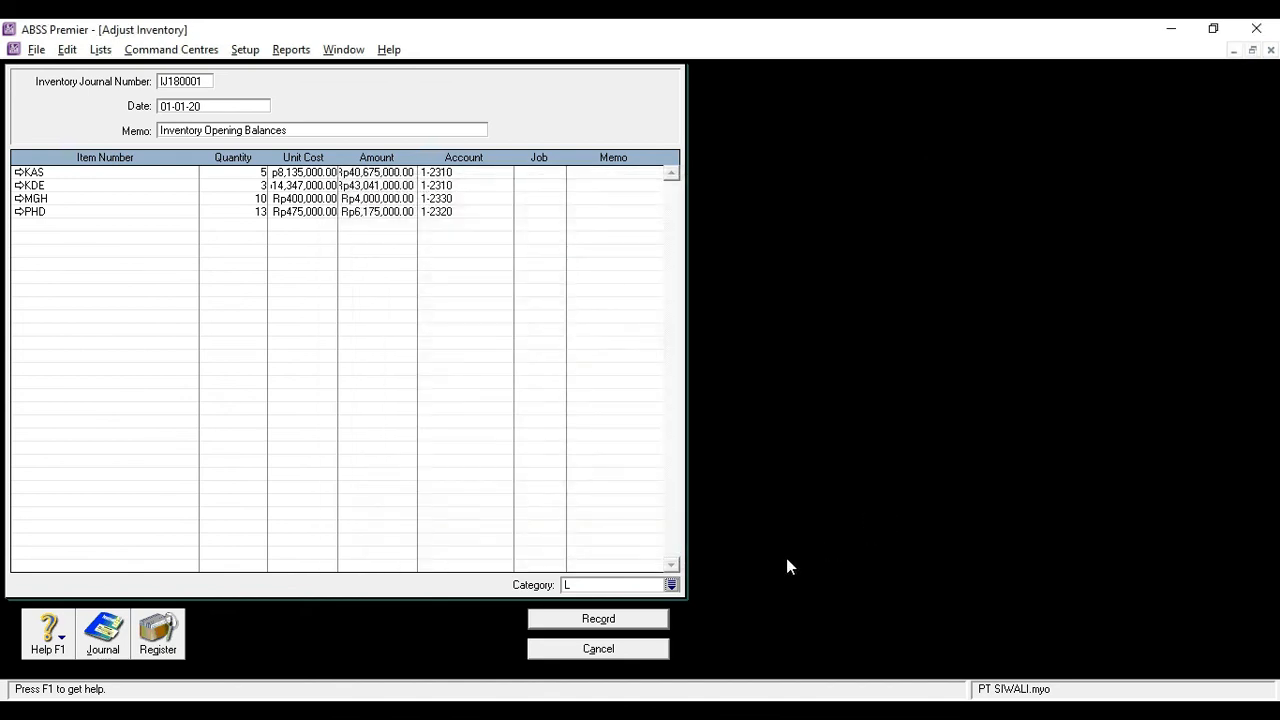
{"action": "left_click", "coordinate": [631, 624]}
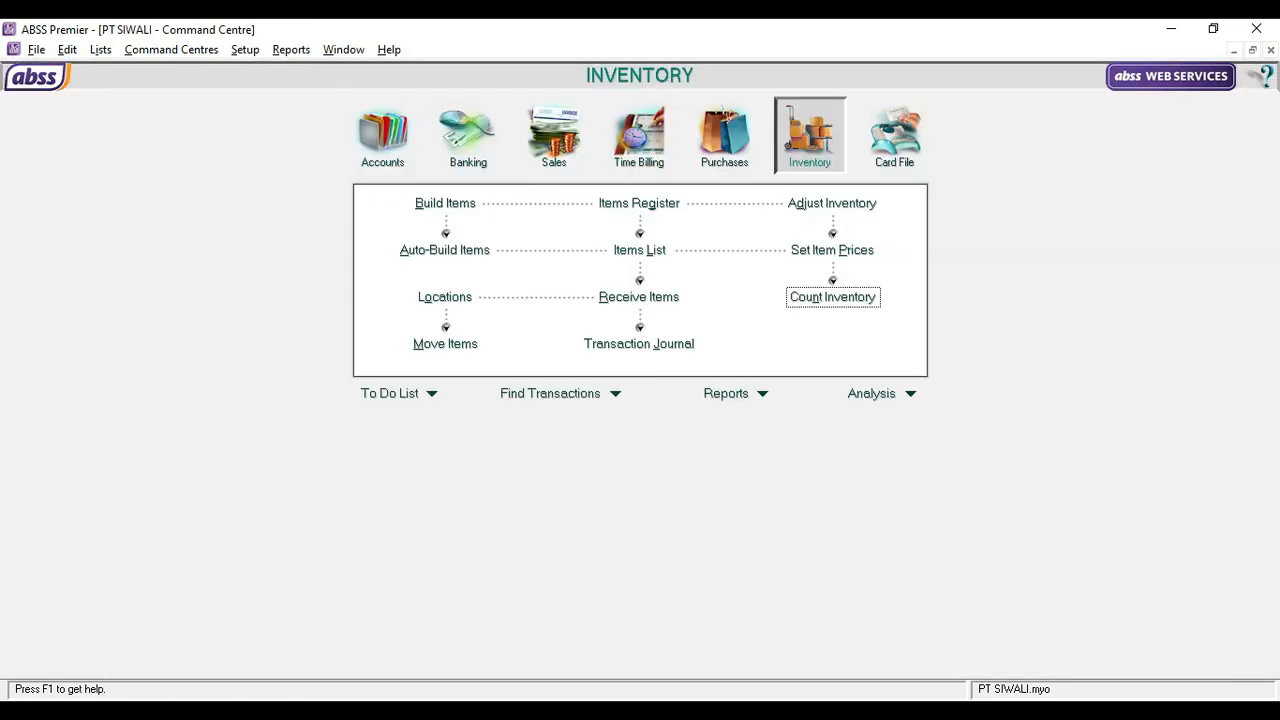